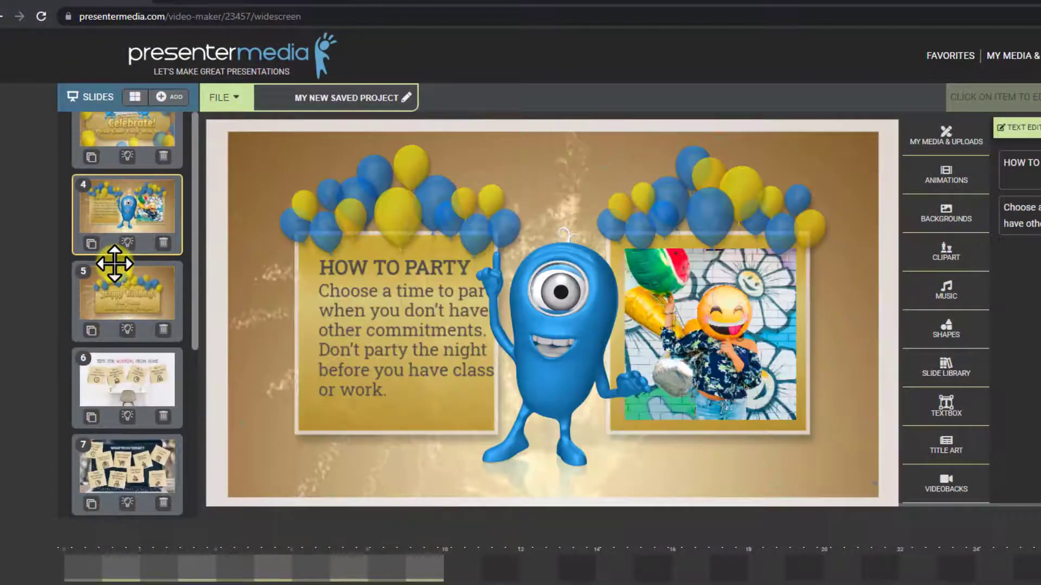
# Delete slides 3, 4 and 5, the three birthday slides following the Happy Birthday invitation slide.
pyautogui.scroll(-1, 104, 482)
pyautogui.scroll(4, 105, 481)
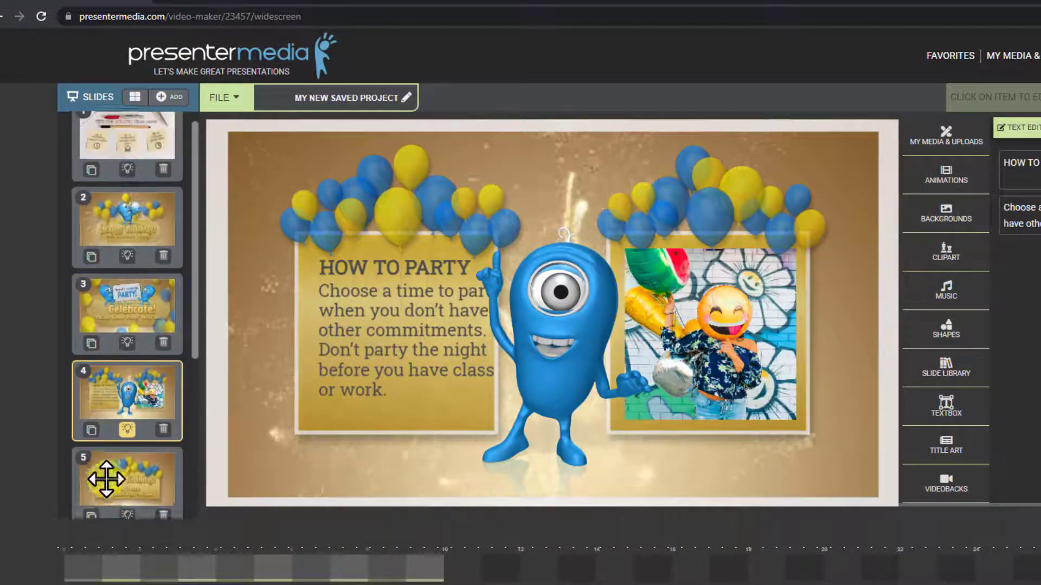
pyautogui.scroll(-1, 114, 467)
pyautogui.scroll(-1, 117, 455)
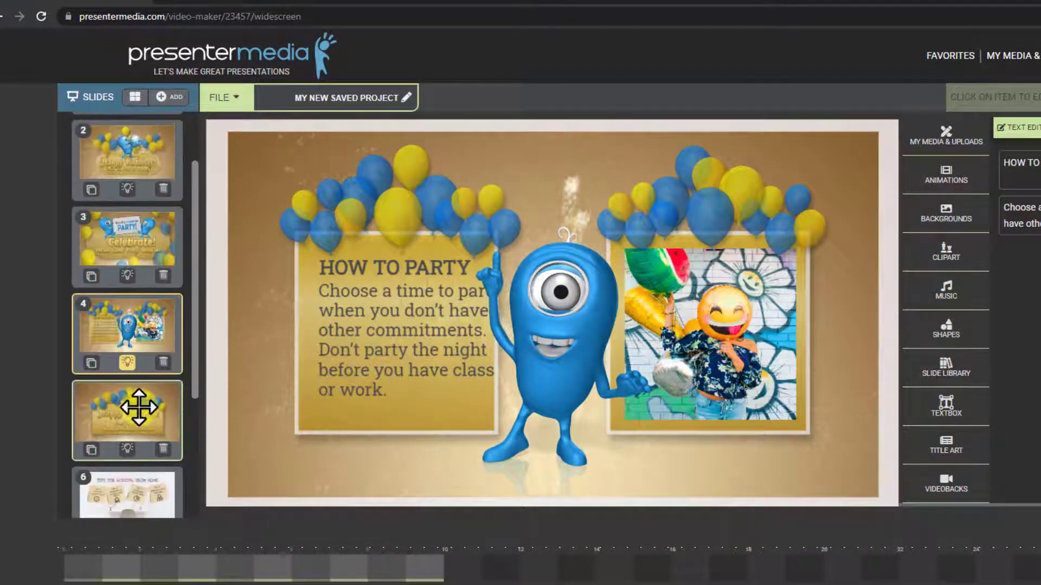
pyautogui.click(138, 407)
pyautogui.click(128, 275)
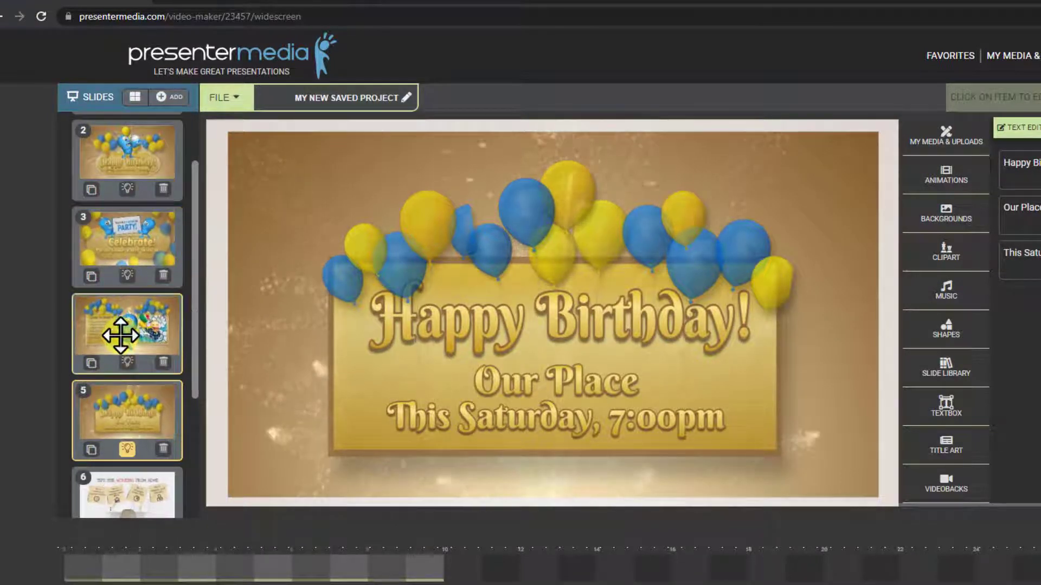
pyautogui.scroll(3, 126, 288)
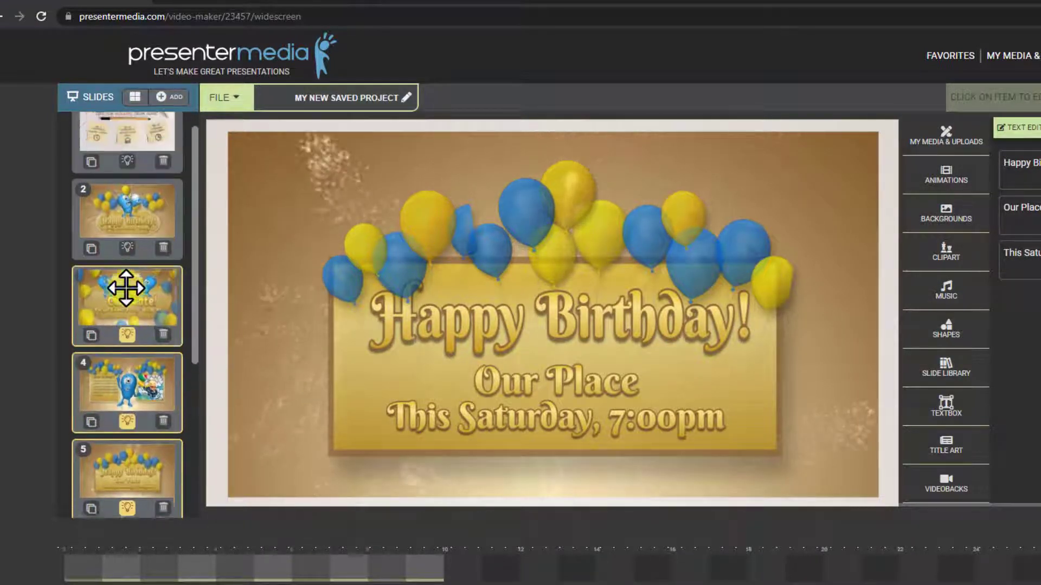
pyautogui.click(164, 343)
pyautogui.click(693, 363)
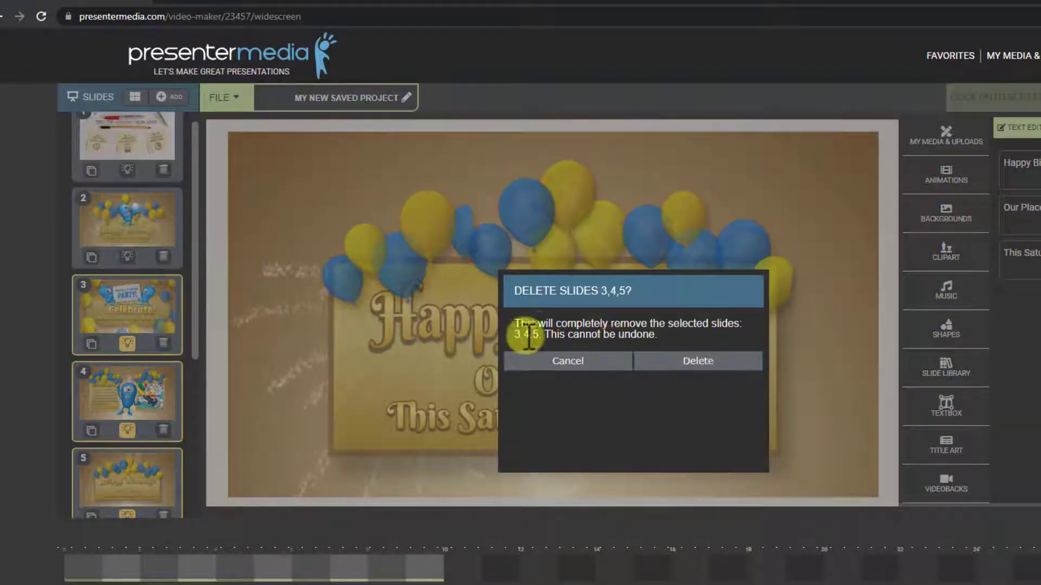
pyautogui.click(703, 361)
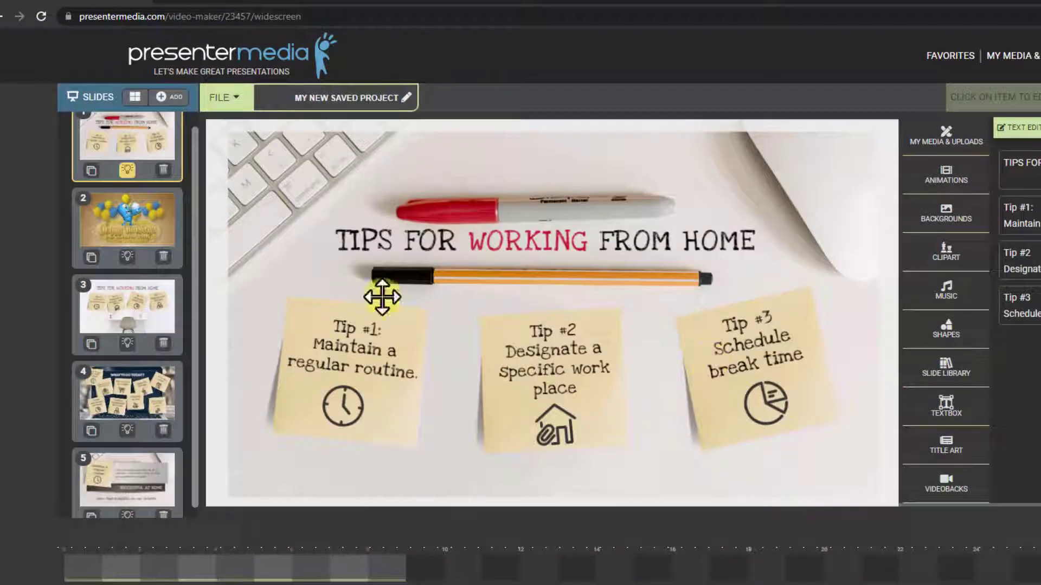
# View the first two slides of the project, finishing on the Happy Birthday invitation slide.
pyautogui.click(139, 251)
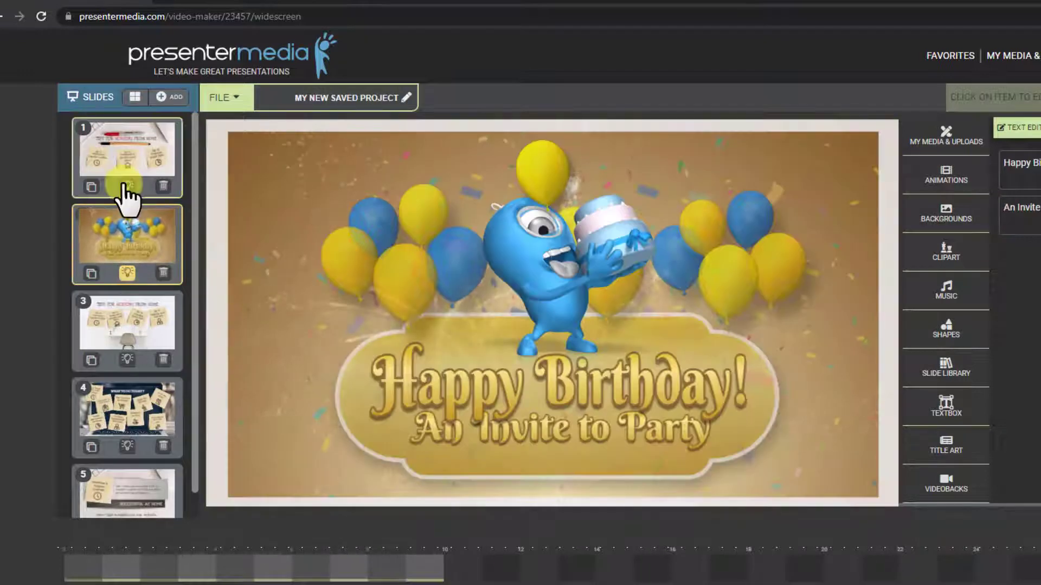
pyautogui.click(125, 152)
pyautogui.click(132, 226)
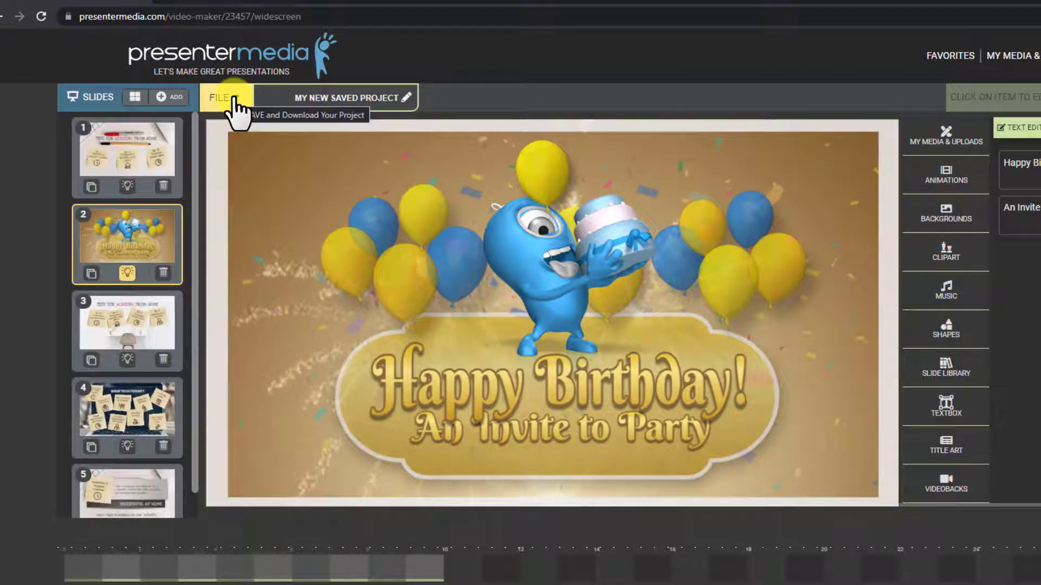
# Review the available project formats without choosing one, and look over the project's file options.
pyautogui.click(233, 97)
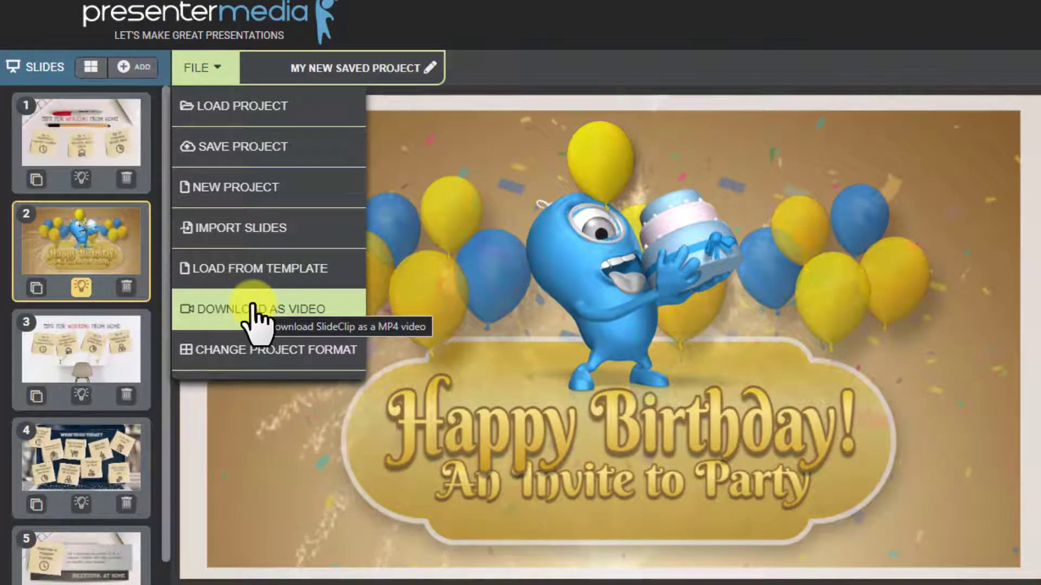
pyautogui.click(242, 351)
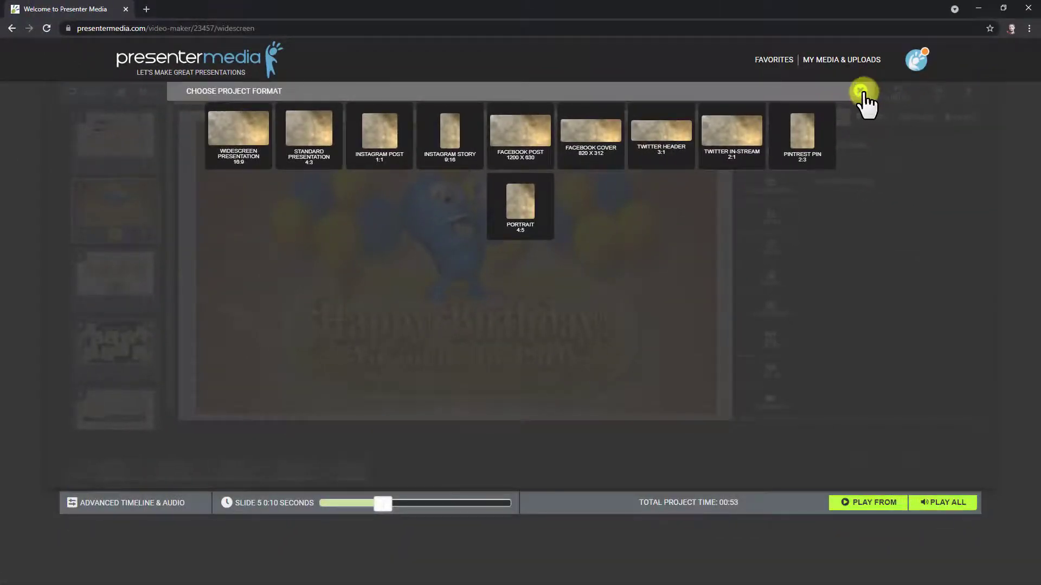
pyautogui.click(861, 91)
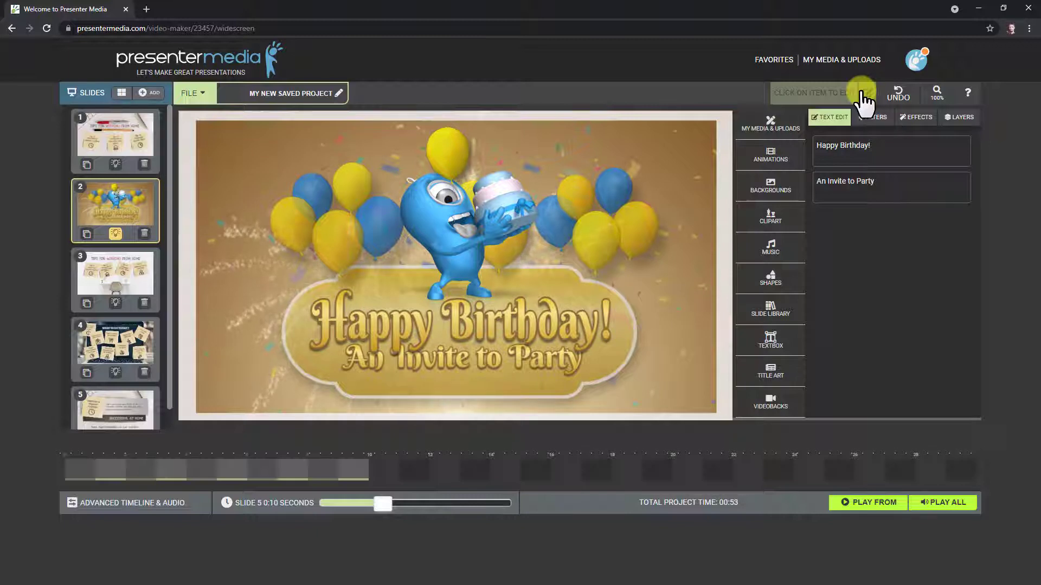
pyautogui.click(199, 97)
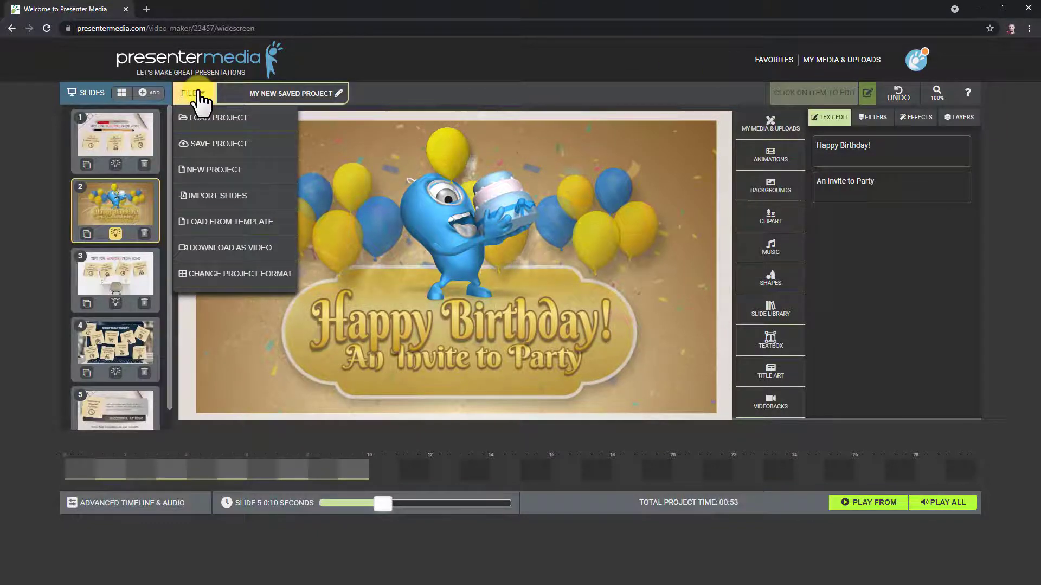
pyautogui.click(199, 93)
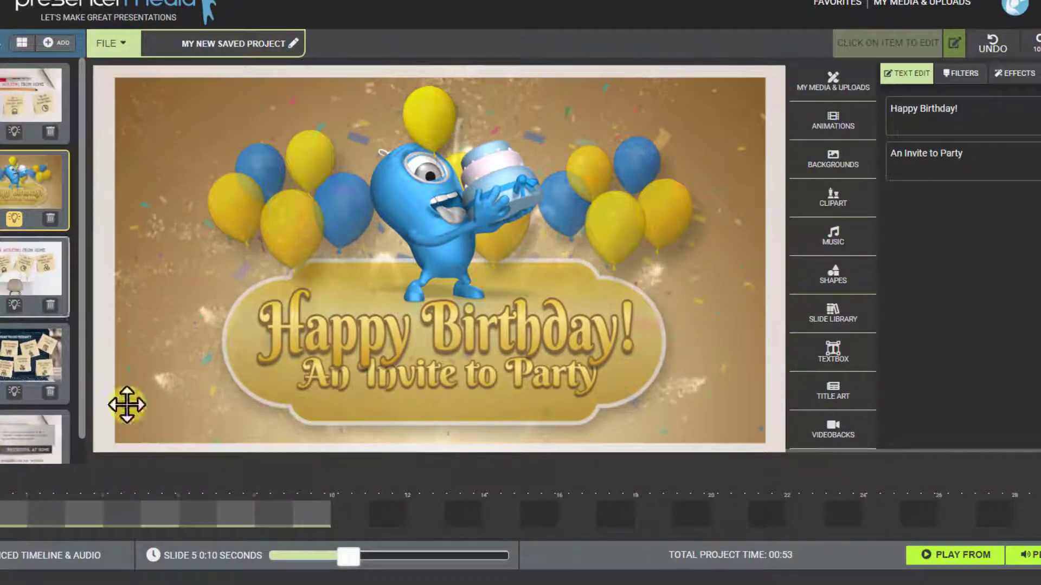
# Open the Tips for Working from Home slide and slightly reposition its three sticky notes.
pyautogui.click(6, 124)
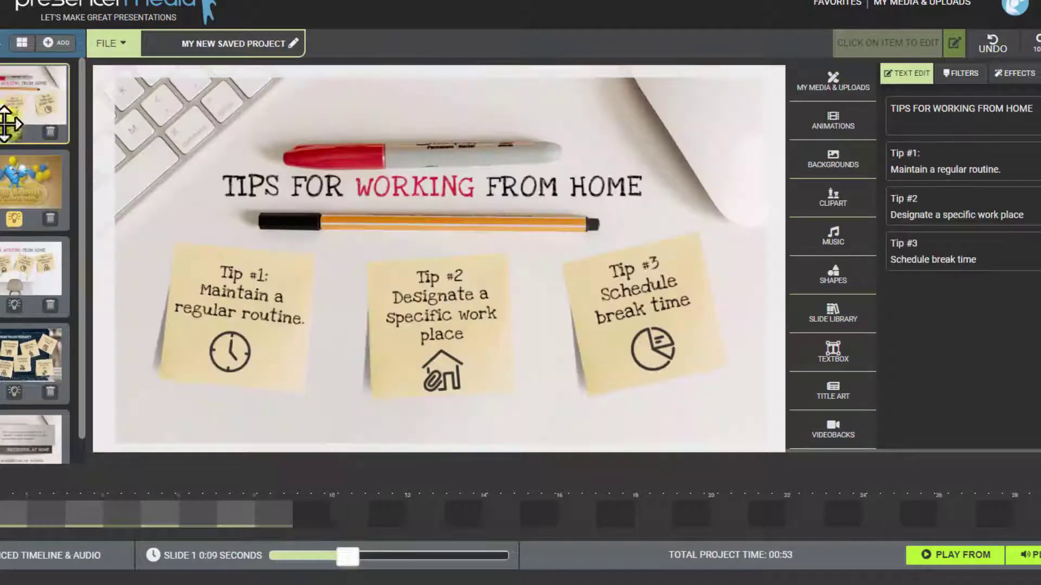
pyautogui.click(218, 301)
pyautogui.click(471, 337)
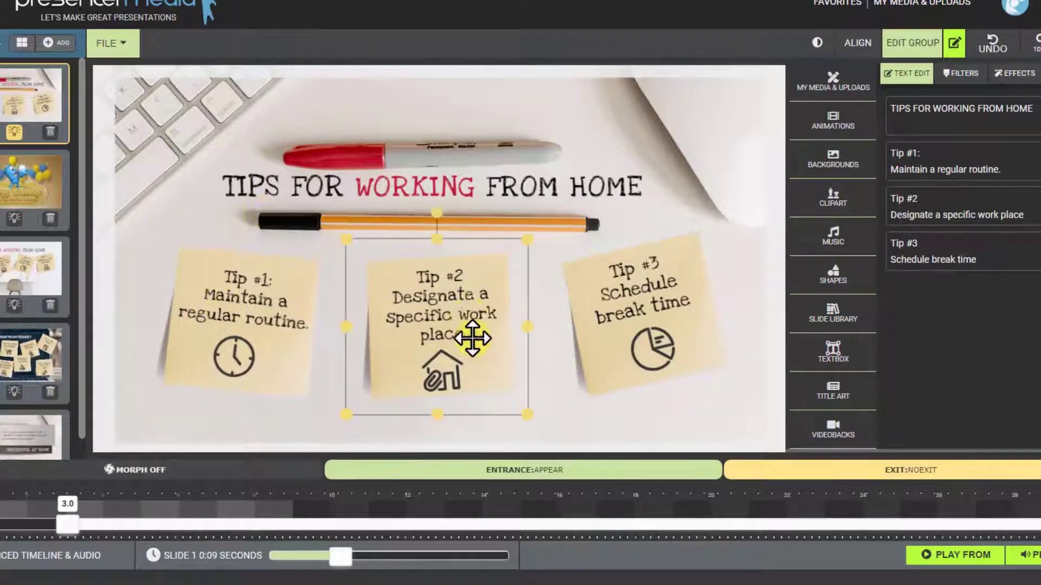
pyautogui.moveTo(661, 276)
pyautogui.mouseDown()
pyautogui.moveTo(667, 307)
pyautogui.moveTo(665, 278)
pyautogui.mouseUp()
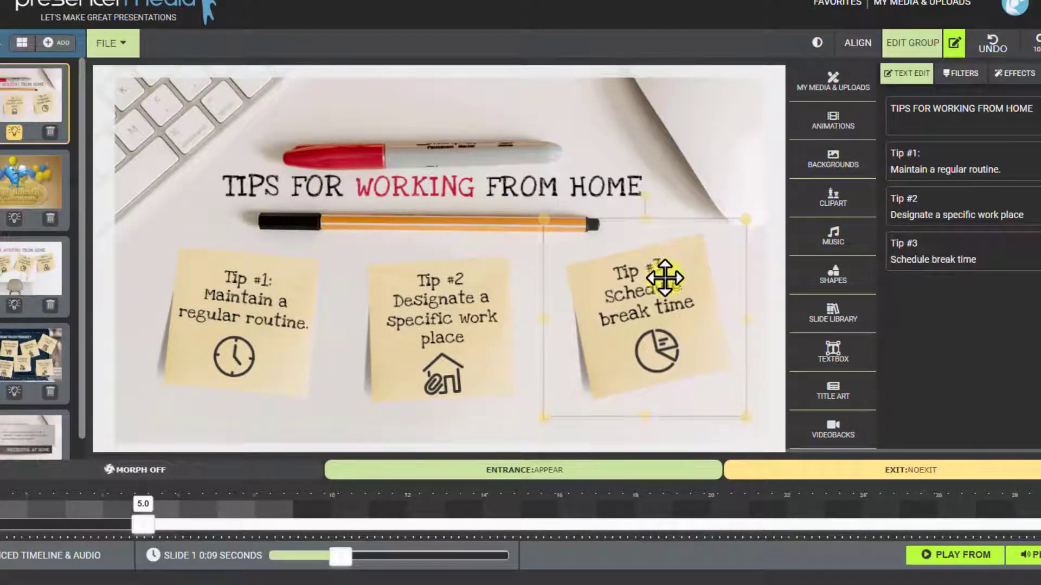
pyautogui.moveTo(453, 341); pyautogui.dragTo(448, 335)
pyautogui.moveTo(249, 307); pyautogui.dragTo(241, 306)
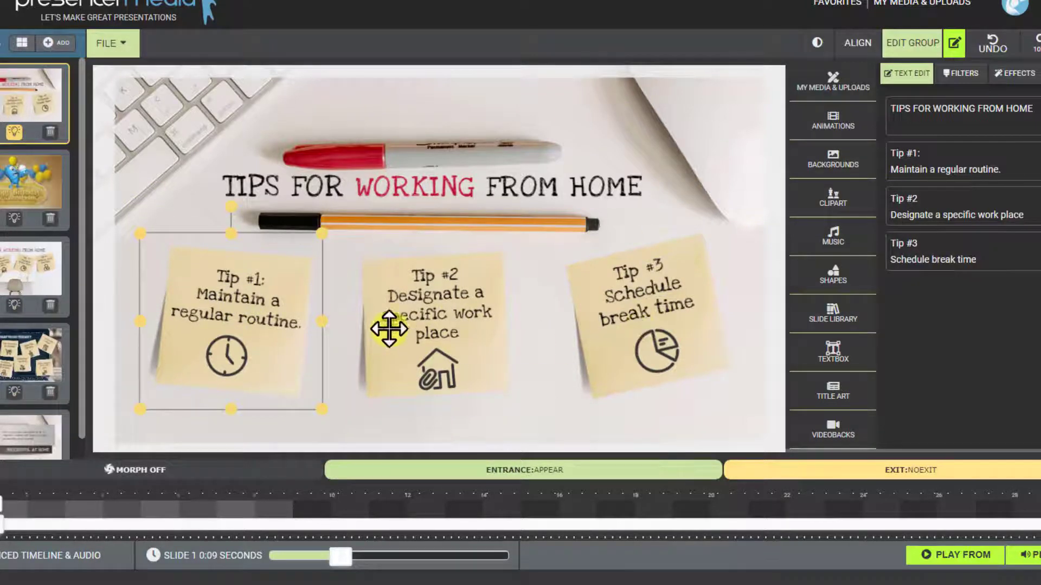
pyautogui.moveTo(389, 328); pyautogui.dragTo(390, 331)
pyautogui.moveTo(233, 295); pyautogui.dragTo(236, 315)
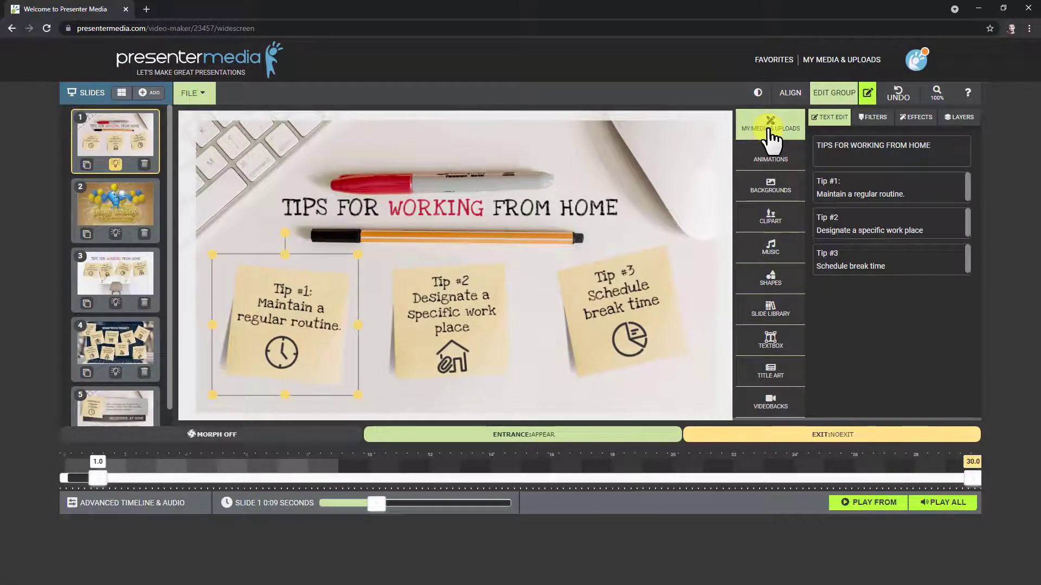
# Add the orange angry face from the uploaded media to the slide, shrink it and move it to the slide's upper right area.
pyautogui.click(770, 130)
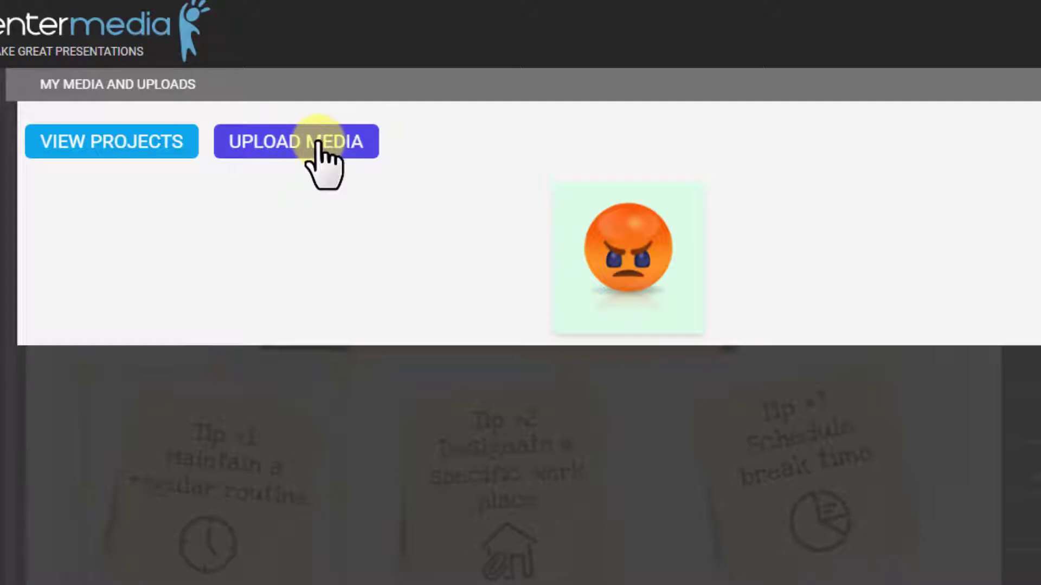
pyautogui.moveTo(623, 309)
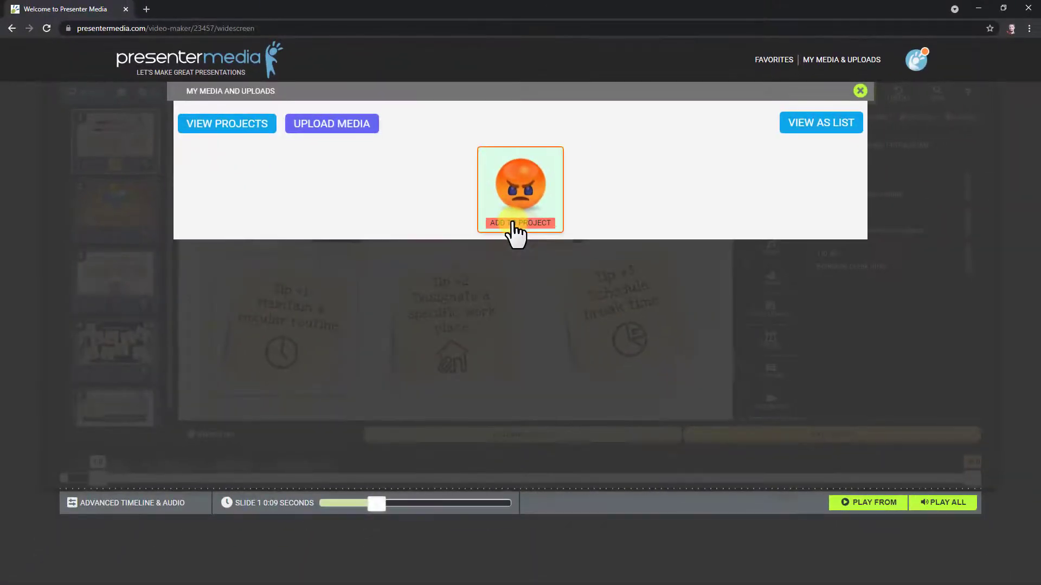
pyautogui.click(516, 223)
pyautogui.moveTo(488, 228); pyautogui.dragTo(524, 237)
pyautogui.moveTo(604, 136); pyautogui.dragTo(433, 313)
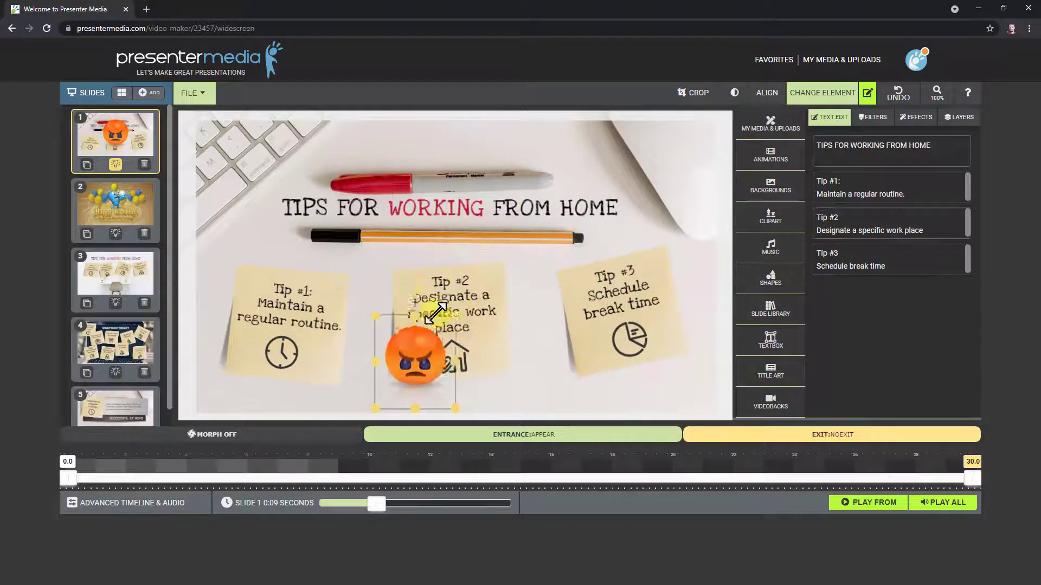
pyautogui.moveTo(395, 367); pyautogui.dragTo(589, 156)
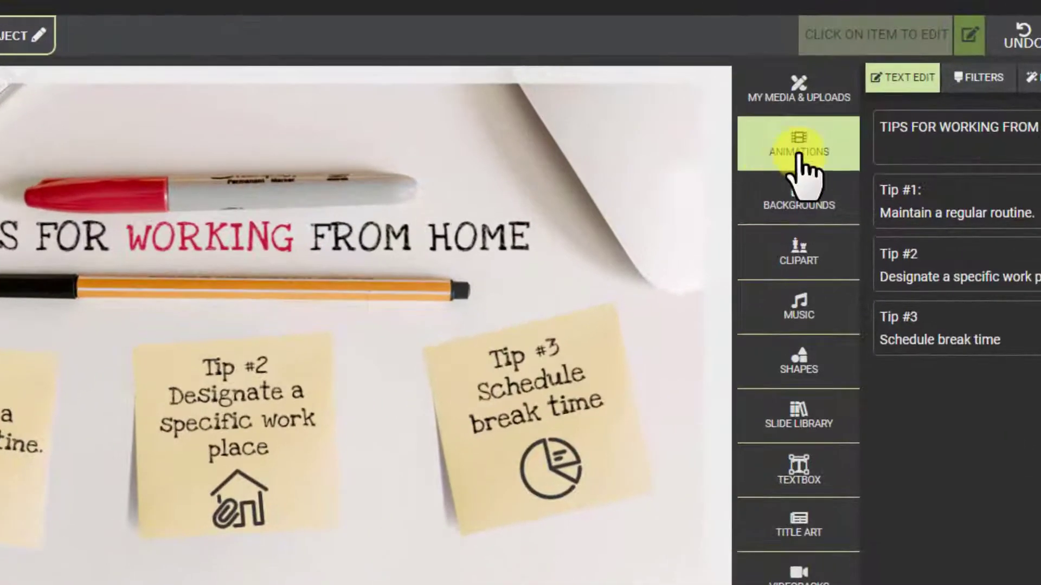
# Add the plain blue brain animation from page 4 of the library, shrink it and place it in the slide's upper right area.
pyautogui.click(771, 155)
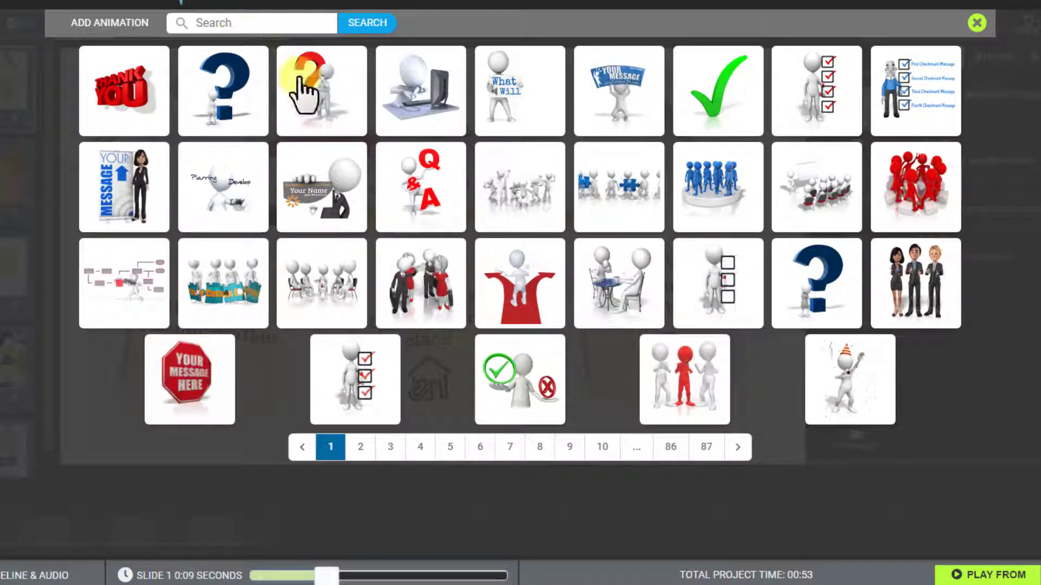
pyautogui.click(420, 446)
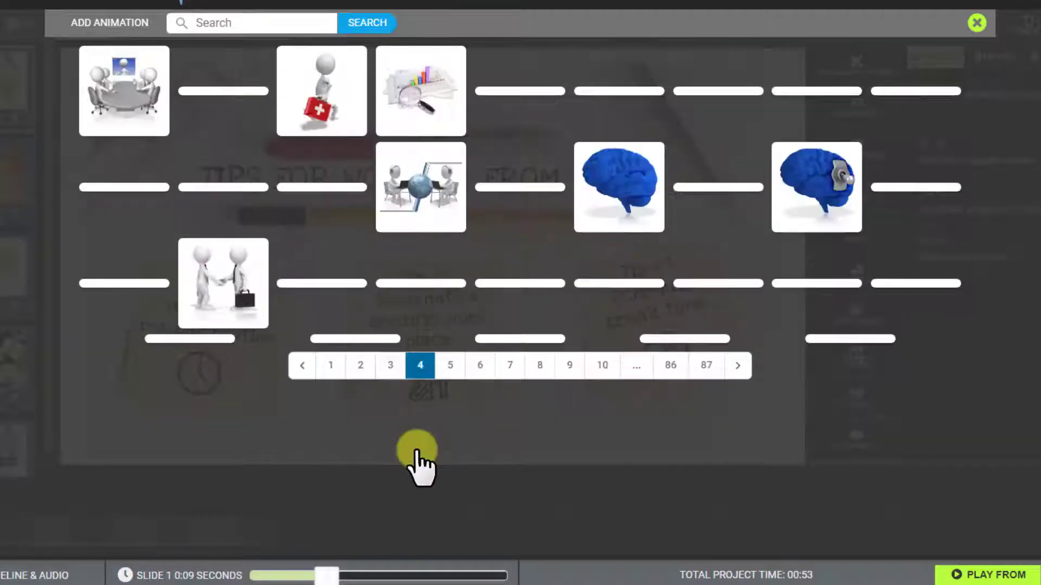
pyautogui.click(622, 194)
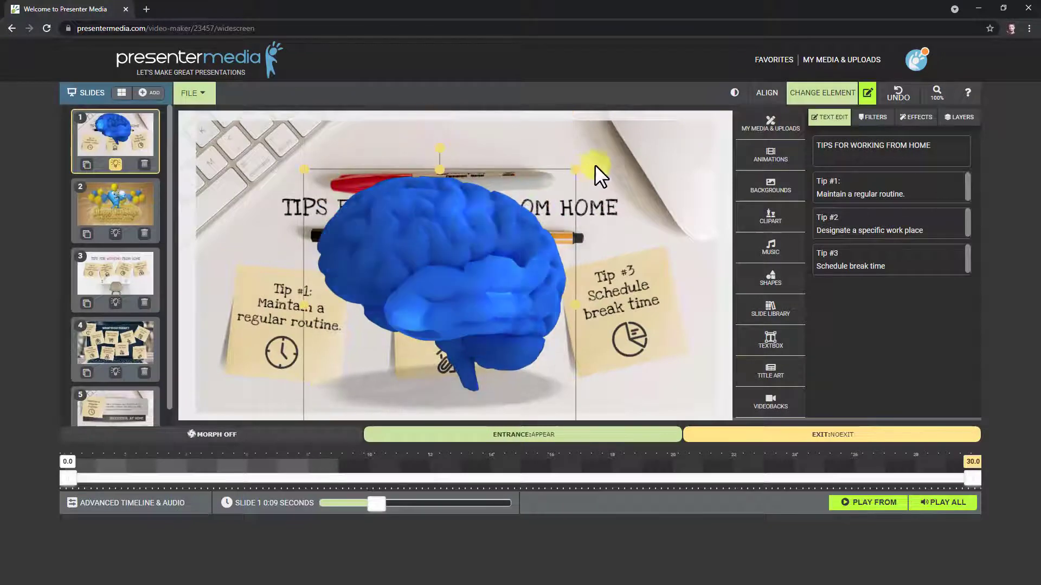
pyautogui.moveTo(576, 171); pyautogui.dragTo(487, 282)
pyautogui.moveTo(433, 349); pyautogui.dragTo(663, 189)
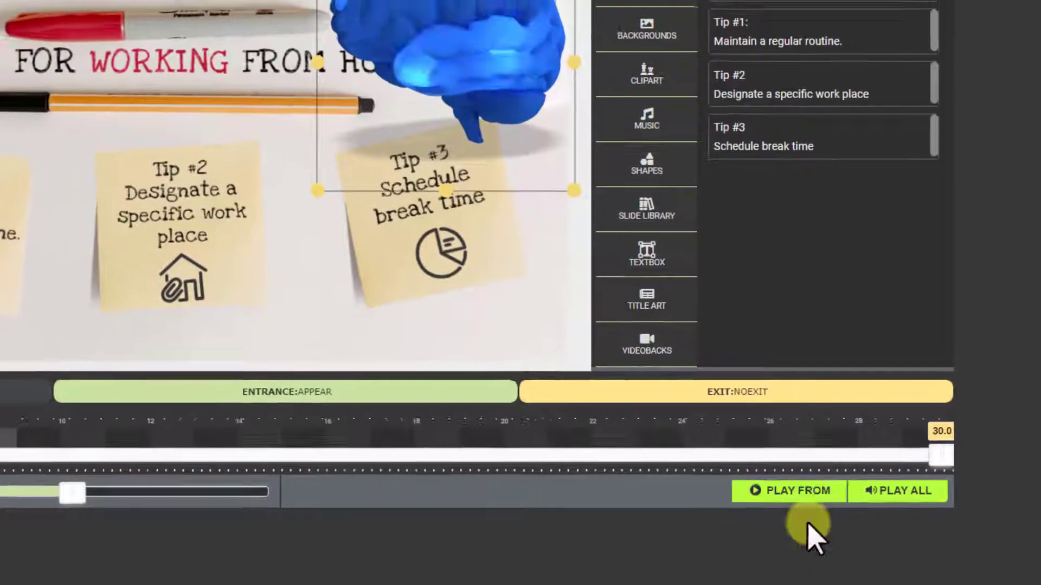
# Preview the project from the current slide, stop the playback, and delete the blue brain animation.
pyautogui.click(797, 492)
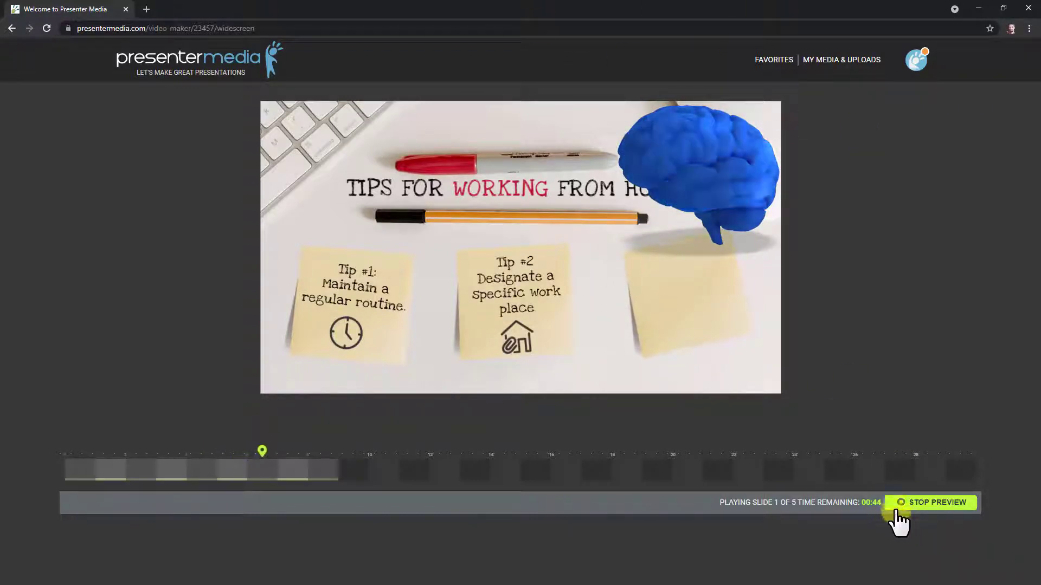
pyautogui.click(246, 282)
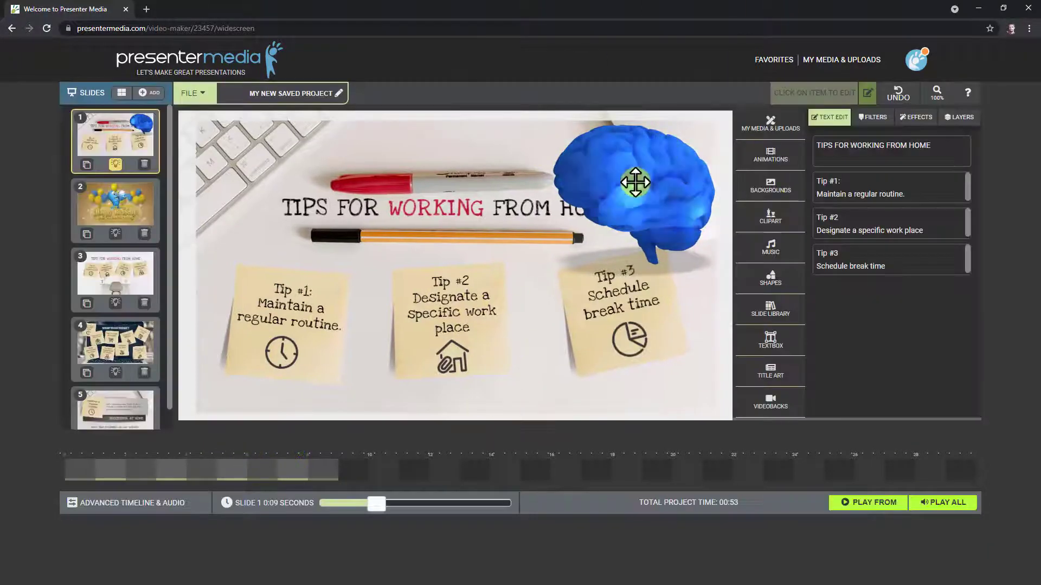
pyautogui.click(636, 182)
pyautogui.press('Delete')
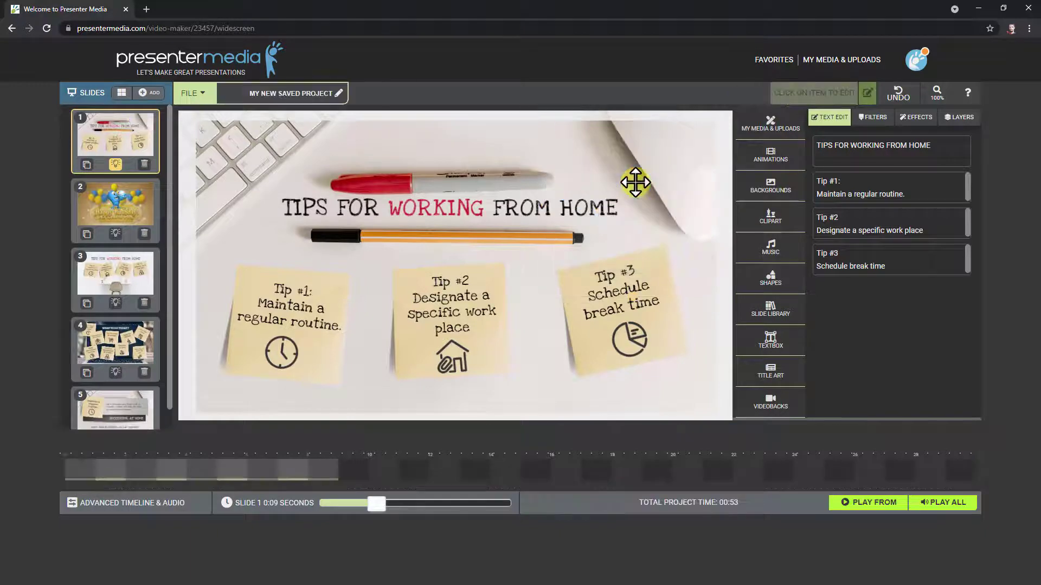
# Add the clipart of figures assembling a blue puzzle to the slide, and delete it again.
pyautogui.click(773, 222)
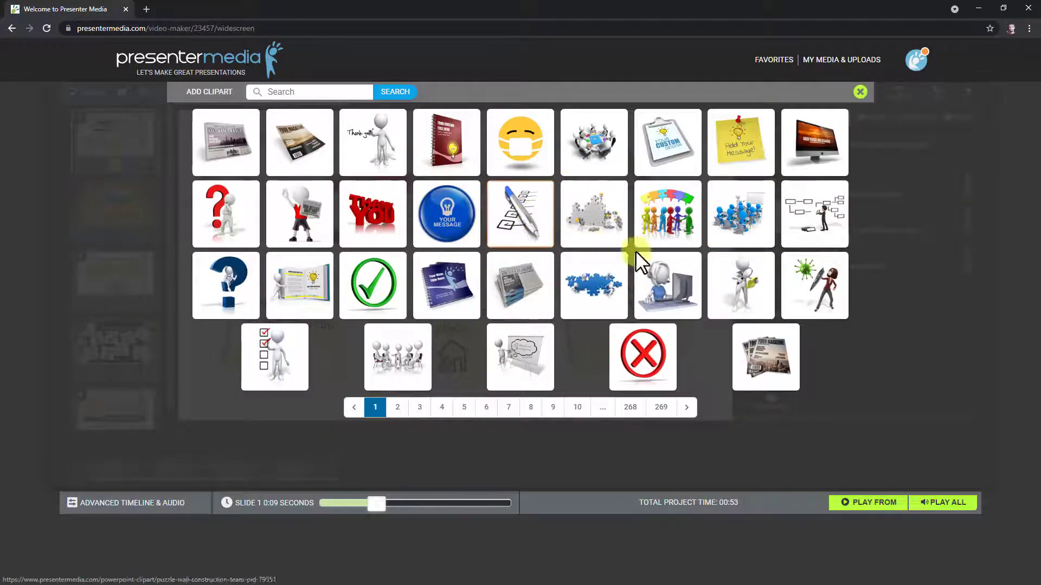
pyautogui.click(606, 301)
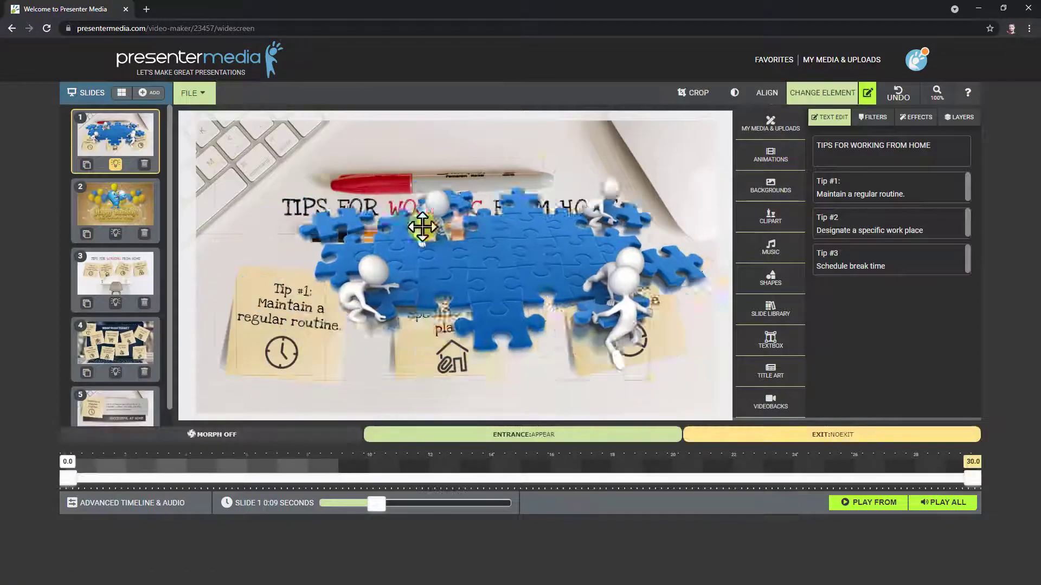
pyautogui.press('Delete')
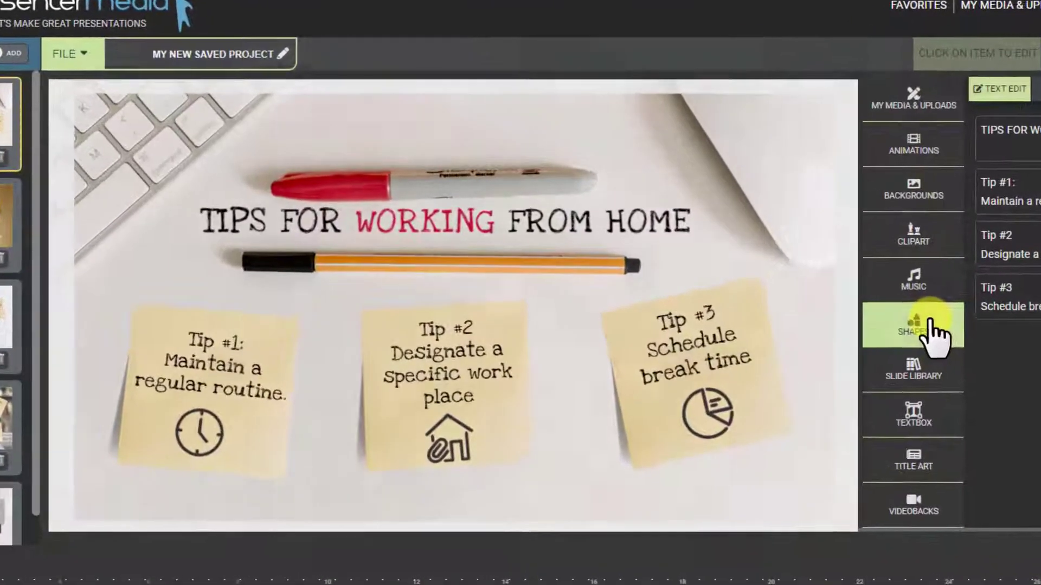
# Browse pages 9, 22 and 23 of the shapes, icons and vector art library and close it.
pyautogui.click(771, 279)
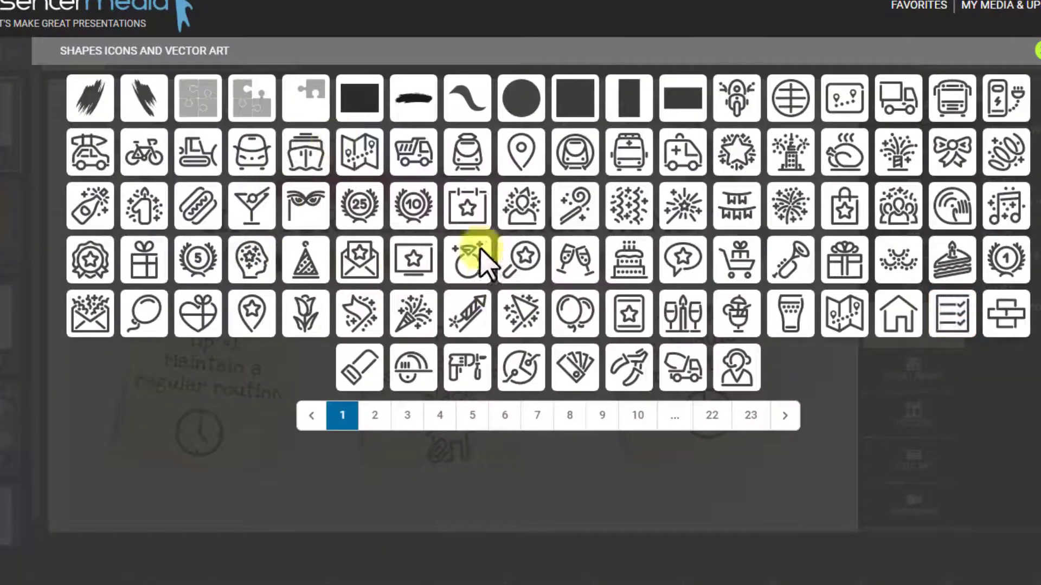
pyautogui.click(603, 416)
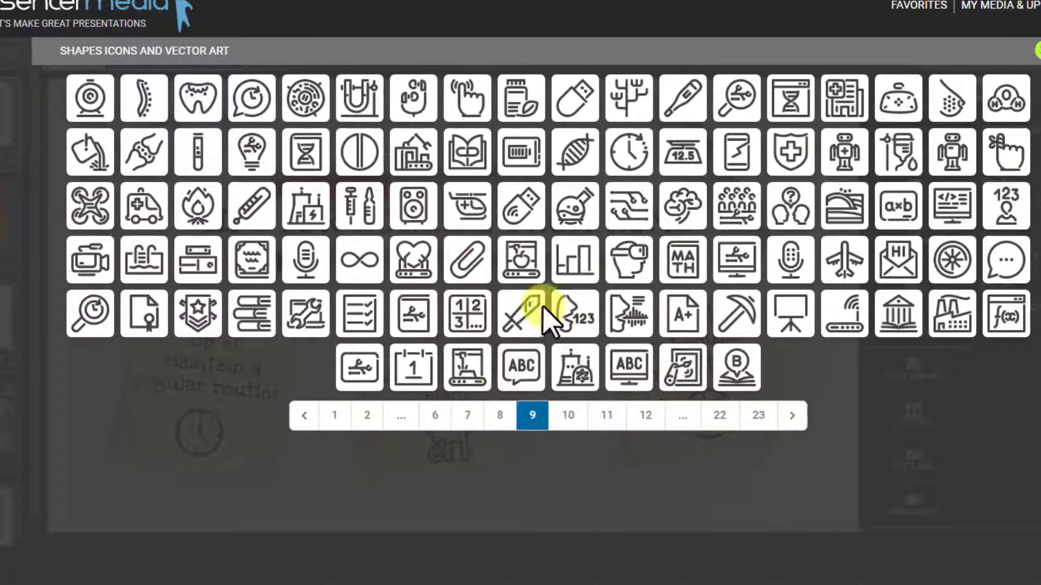
pyautogui.click(718, 417)
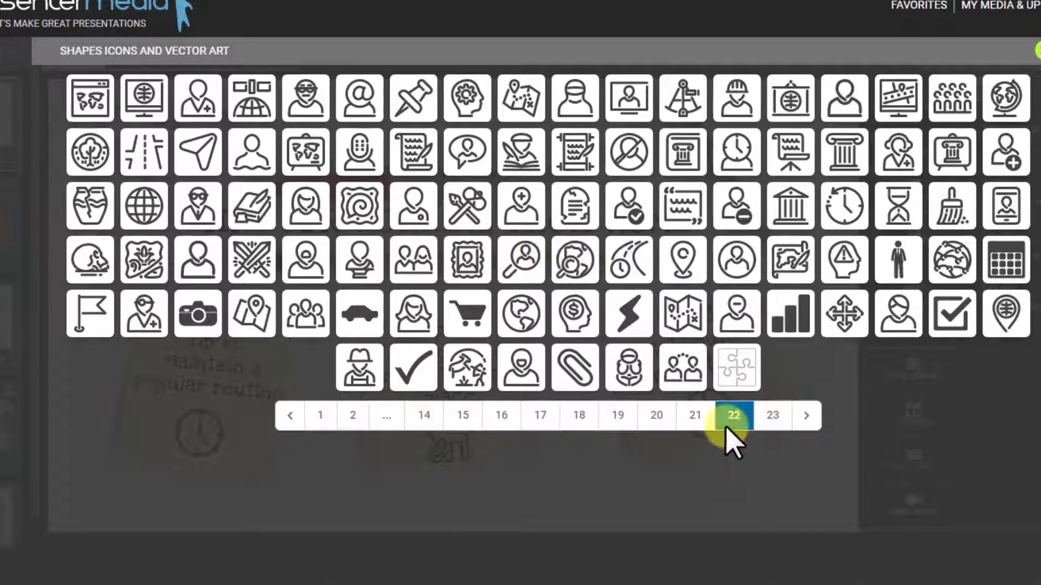
pyautogui.click(772, 415)
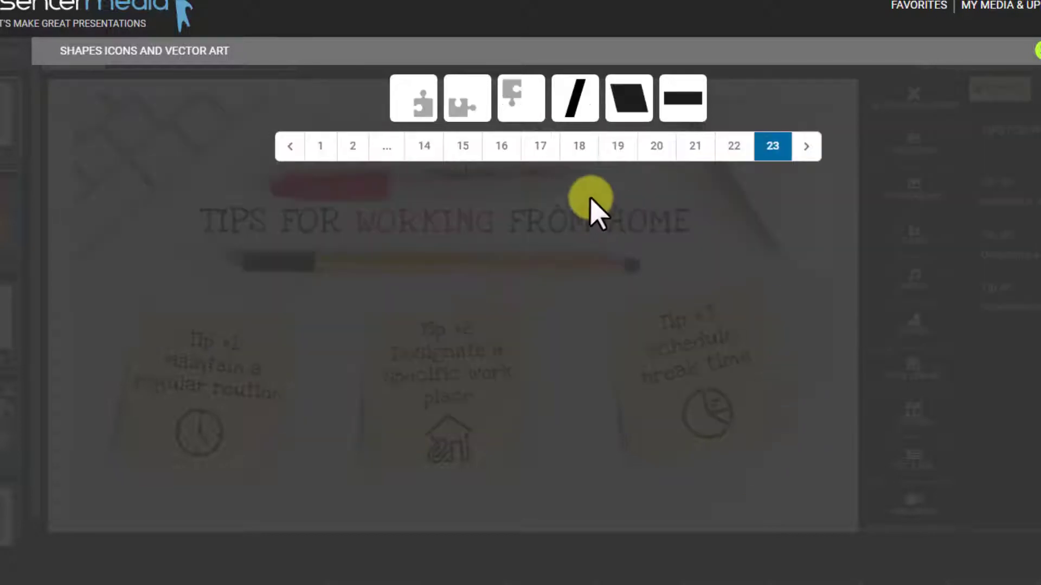
pyautogui.click(862, 91)
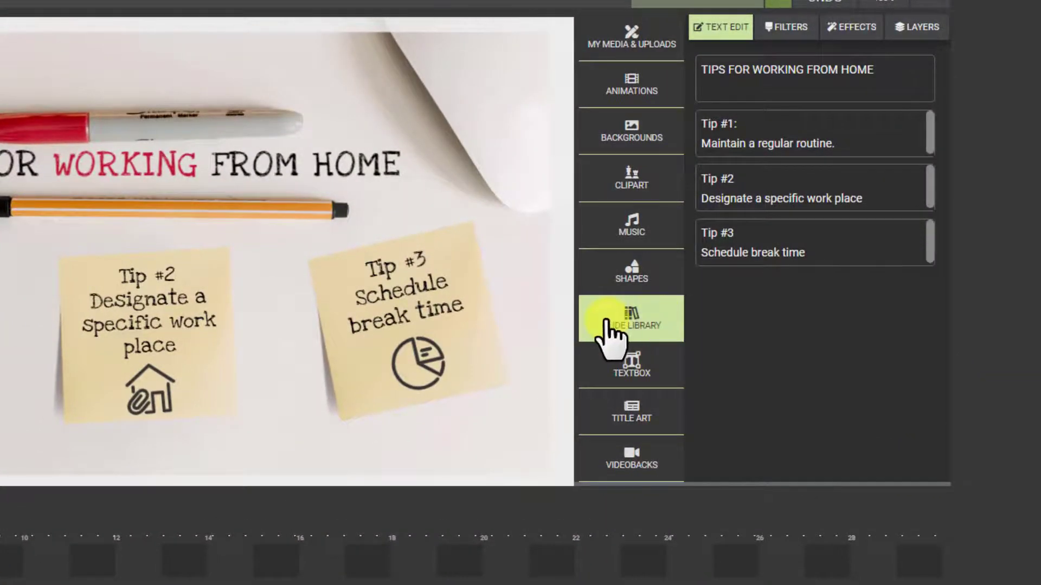
# Add the Underwater Discovery slide with the three fish from page 2 of the slide library, and delete it again.
pyautogui.click(609, 328)
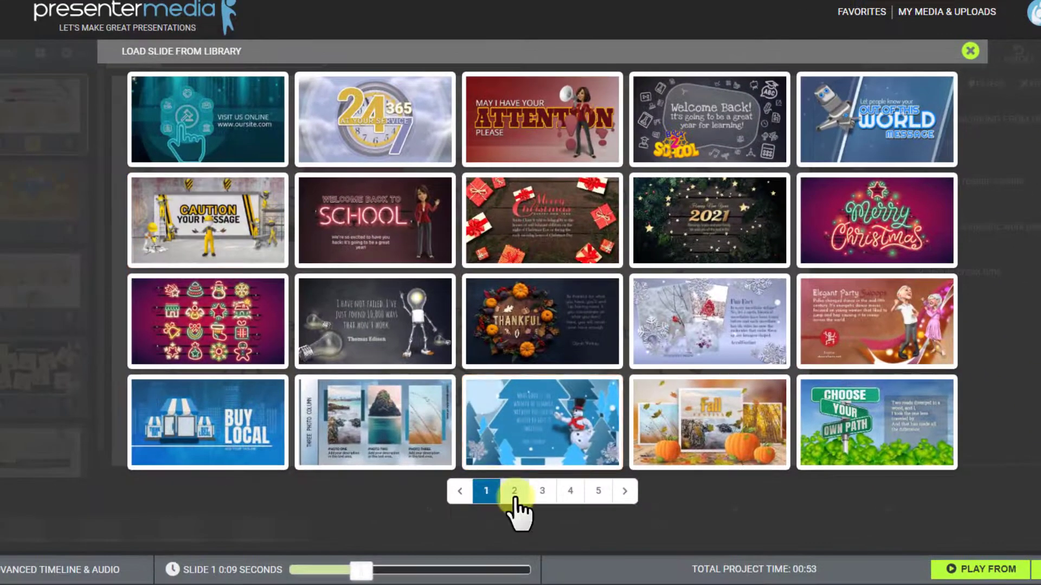
pyautogui.click(514, 495)
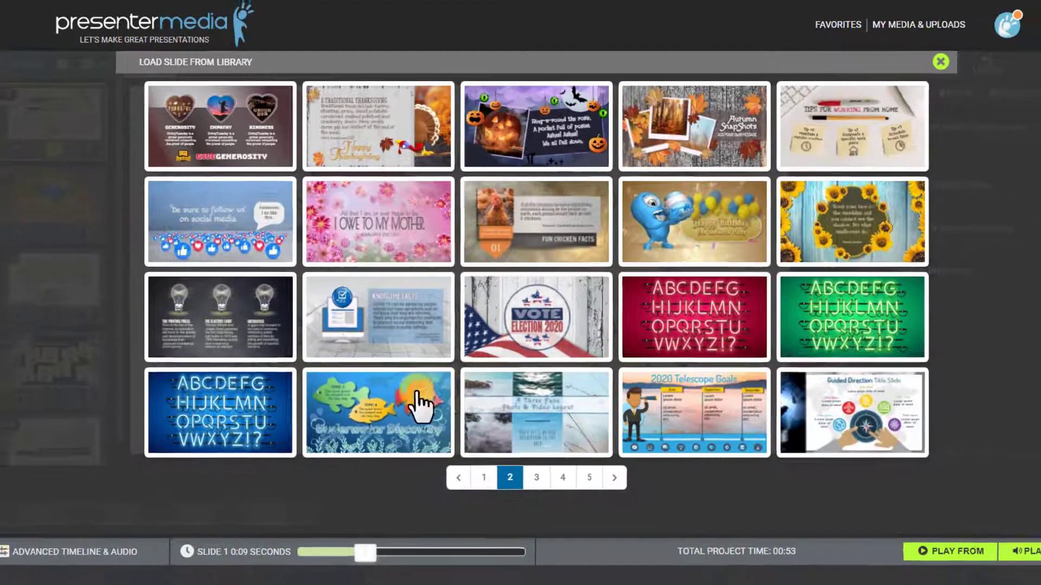
pyautogui.click(416, 412)
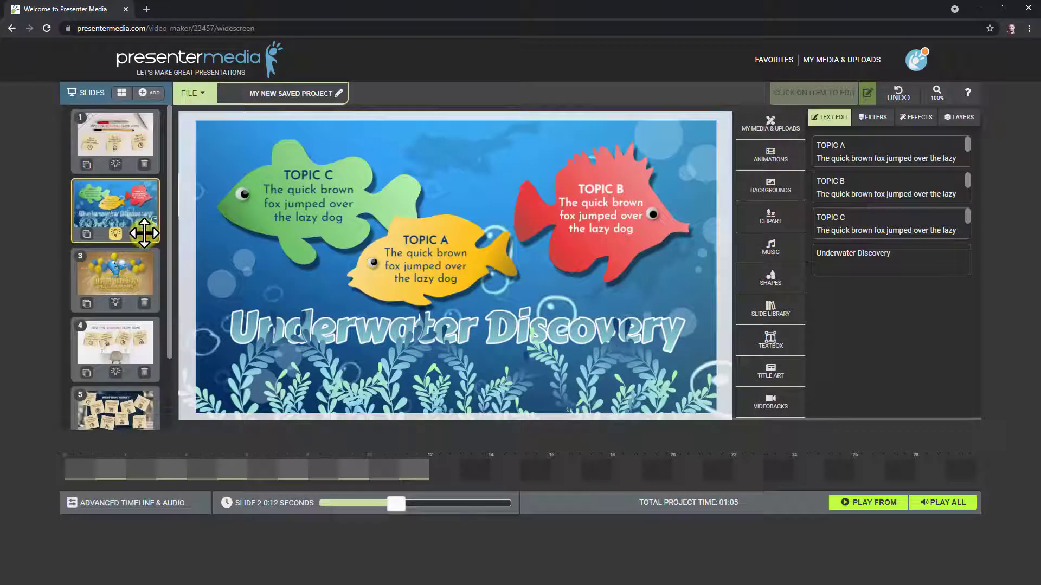
pyautogui.click(144, 234)
pyautogui.click(572, 305)
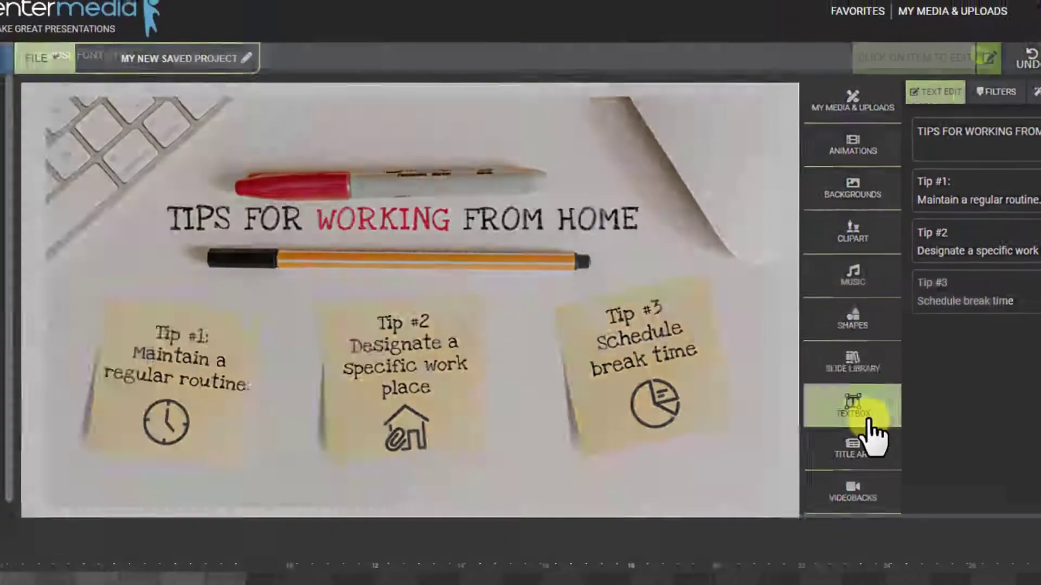
# Look over the font styles offered for a text box and the first page of title art designs.
pyautogui.click(703, 405)
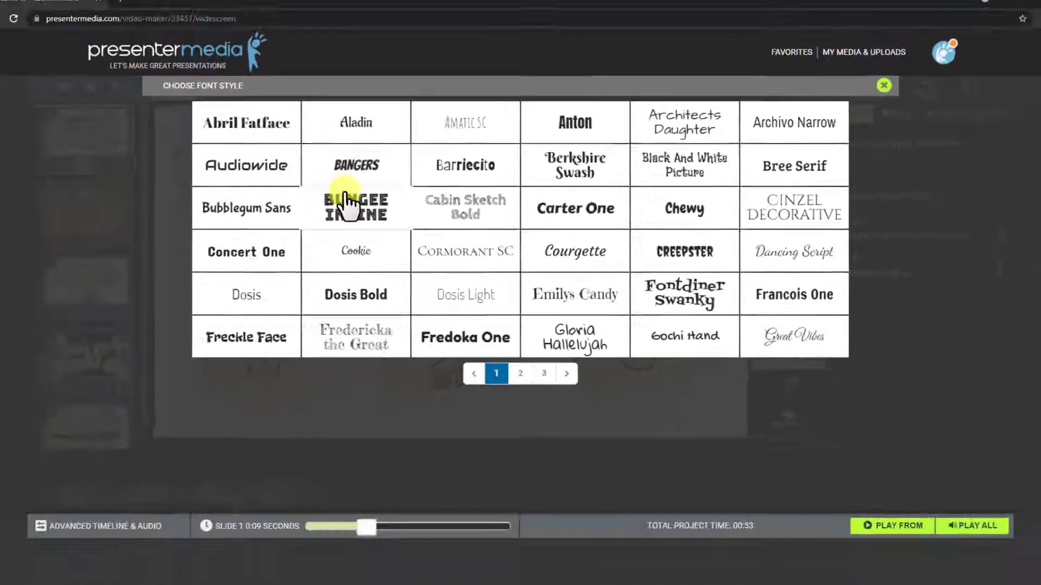
pyautogui.click(262, 219)
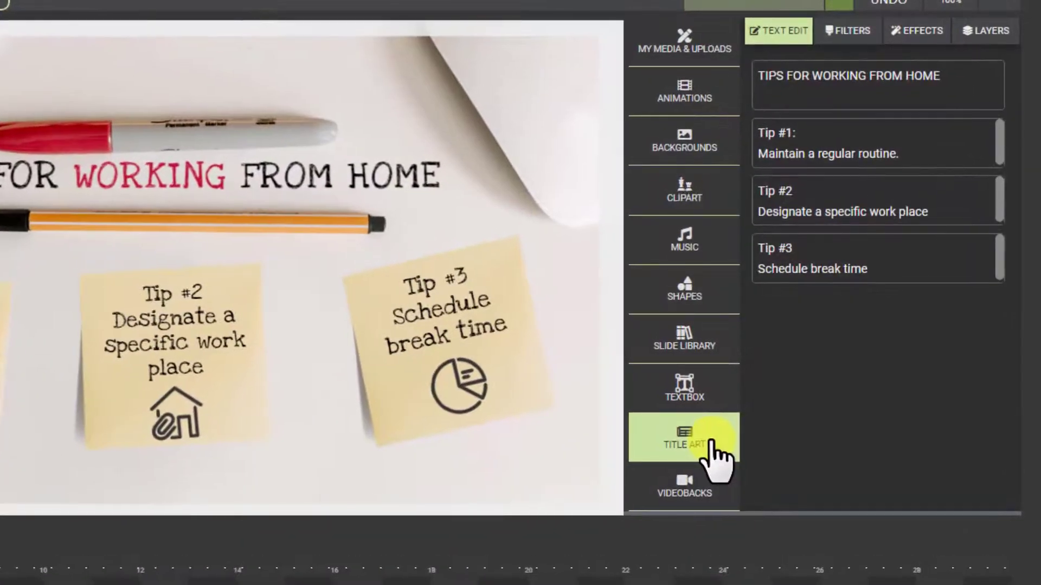
pyautogui.click(770, 371)
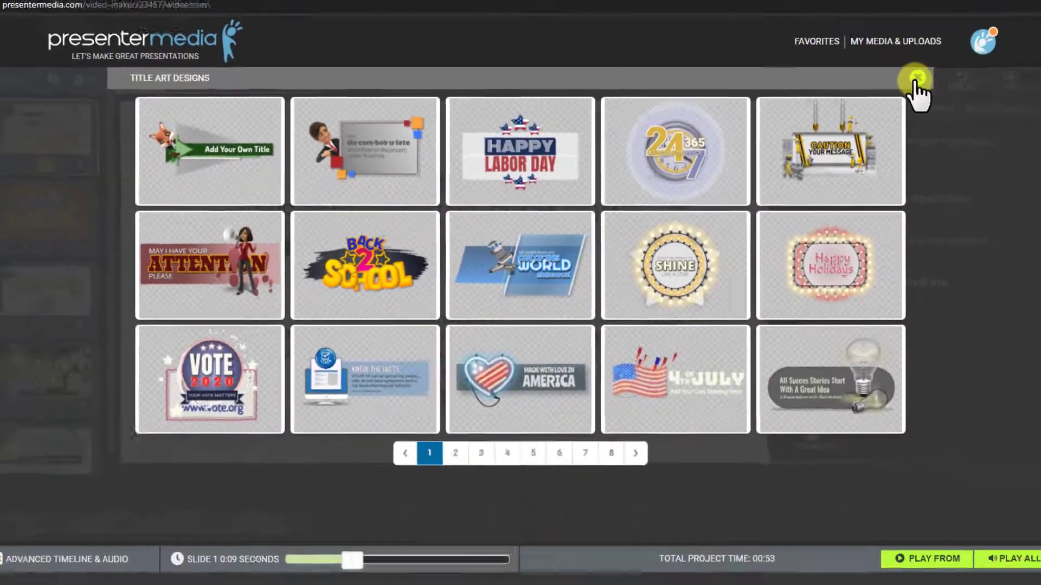
pyautogui.click(916, 79)
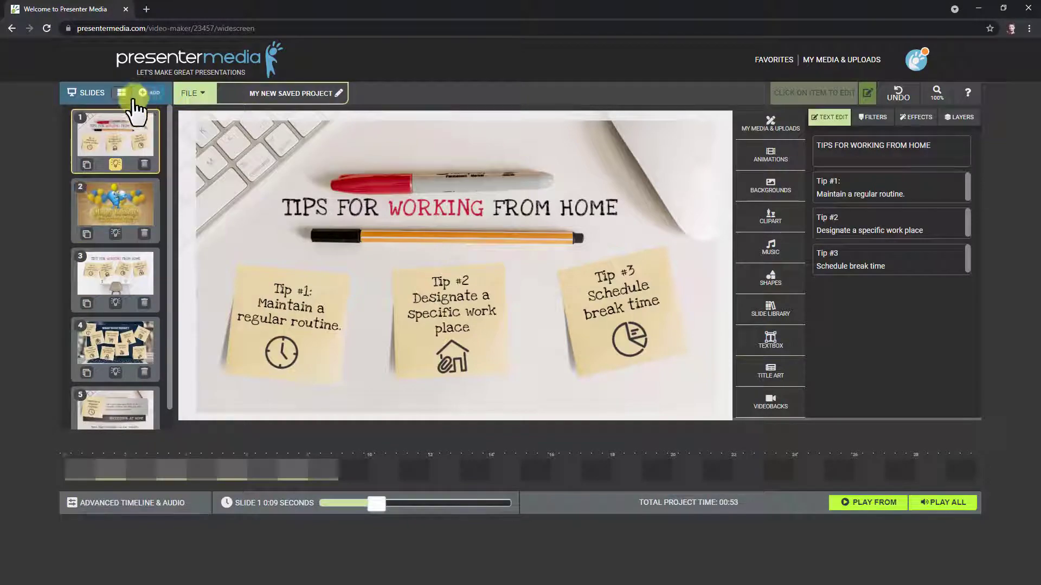
# Add a blank slide after slide 1 and set the dark grey image with the light beam as its background.
pyautogui.click(144, 95)
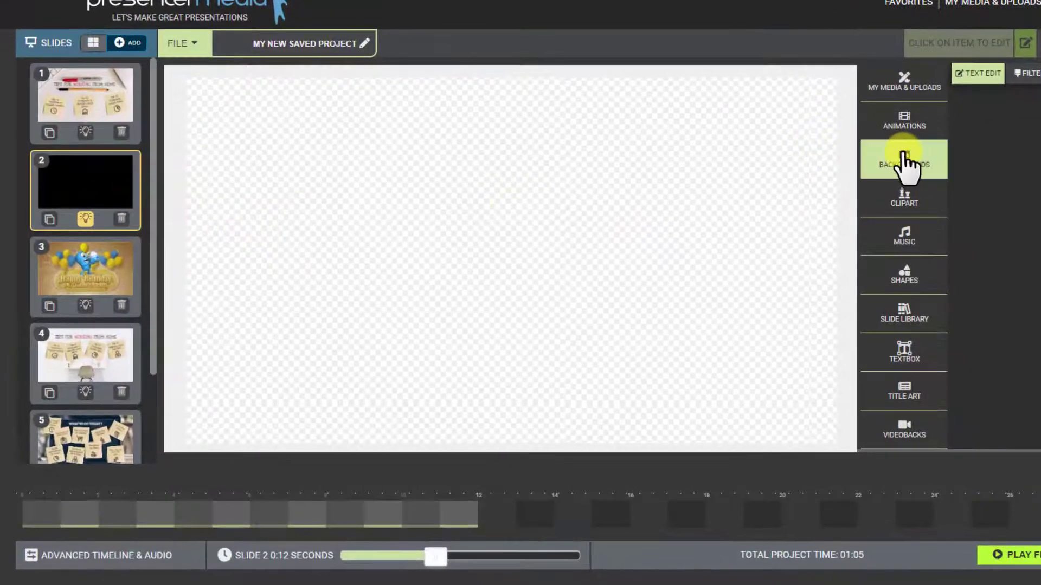
pyautogui.click(770, 186)
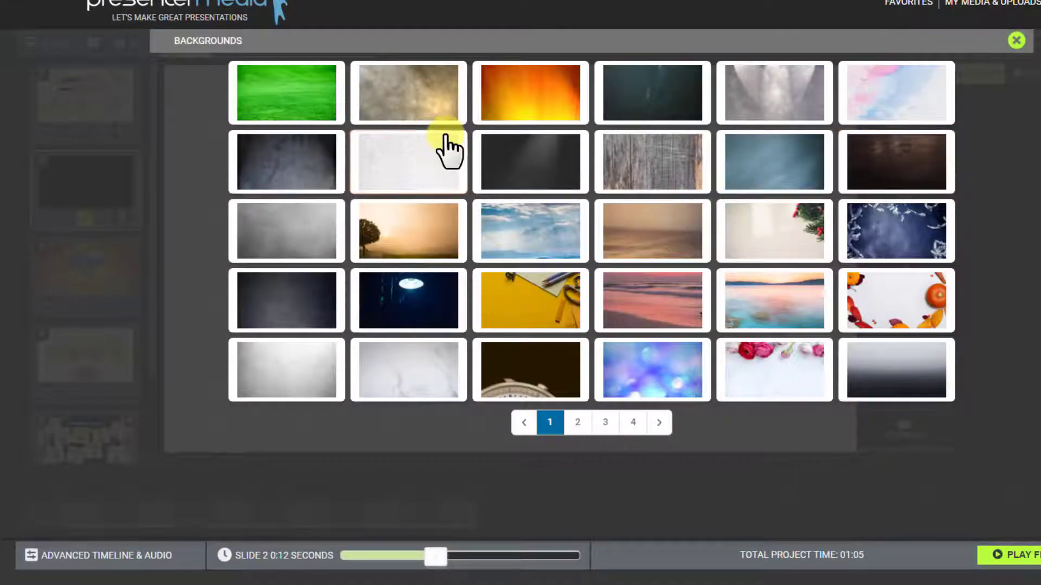
pyautogui.click(530, 161)
pyautogui.rightClick(587, 213)
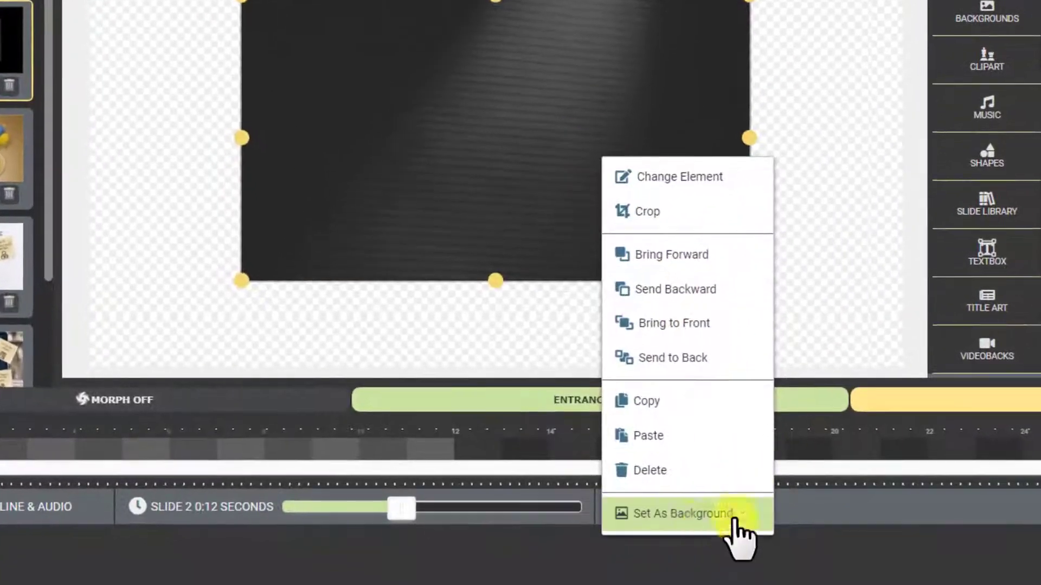
pyautogui.click(691, 520)
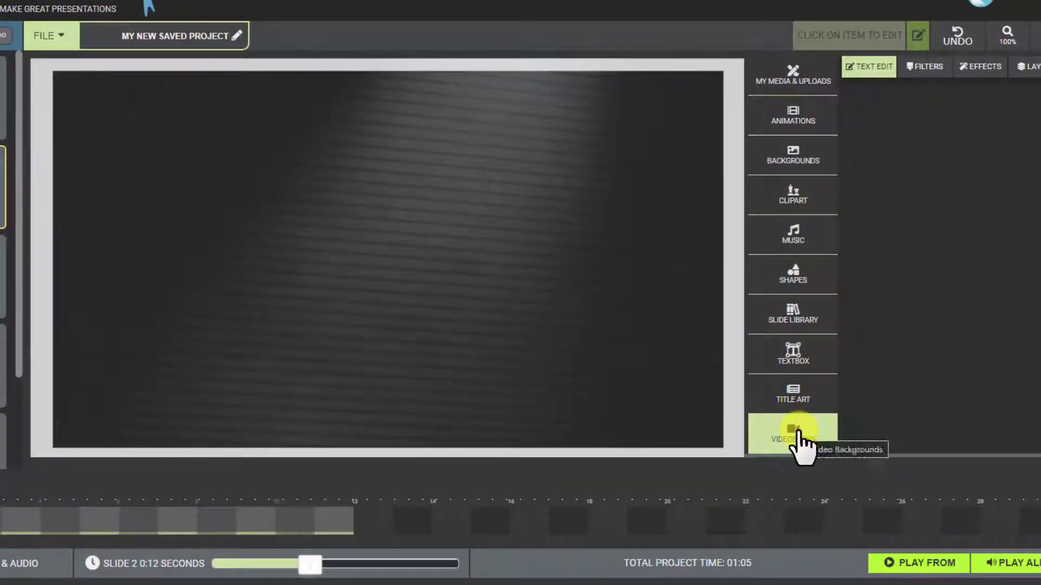
pyautogui.click(796, 436)
pyautogui.click(908, 34)
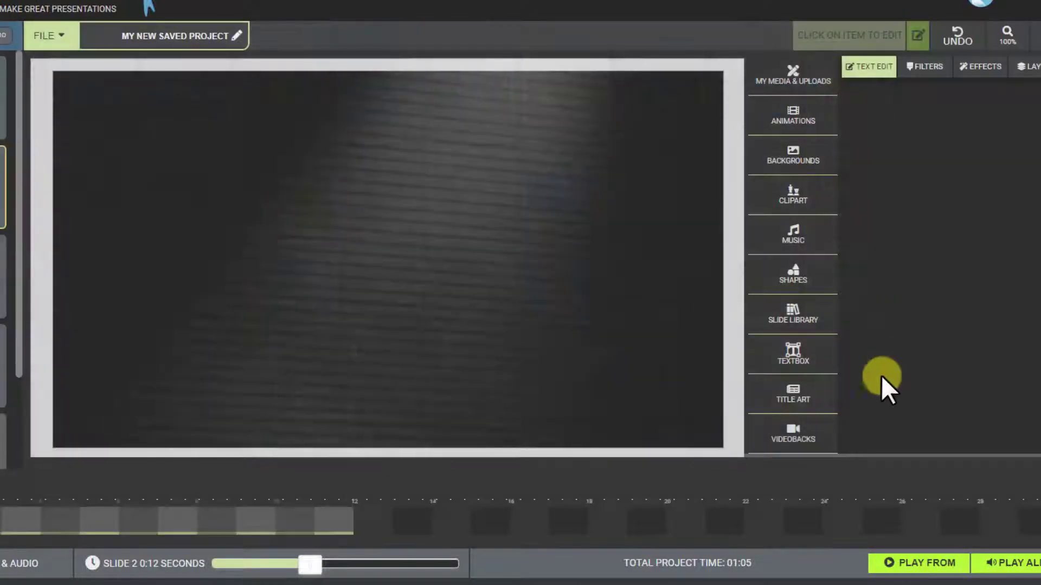
# Add the "You have questions? We have answers" title art from page 2 and move its text banner slightly lower on the slide.
pyautogui.click(801, 402)
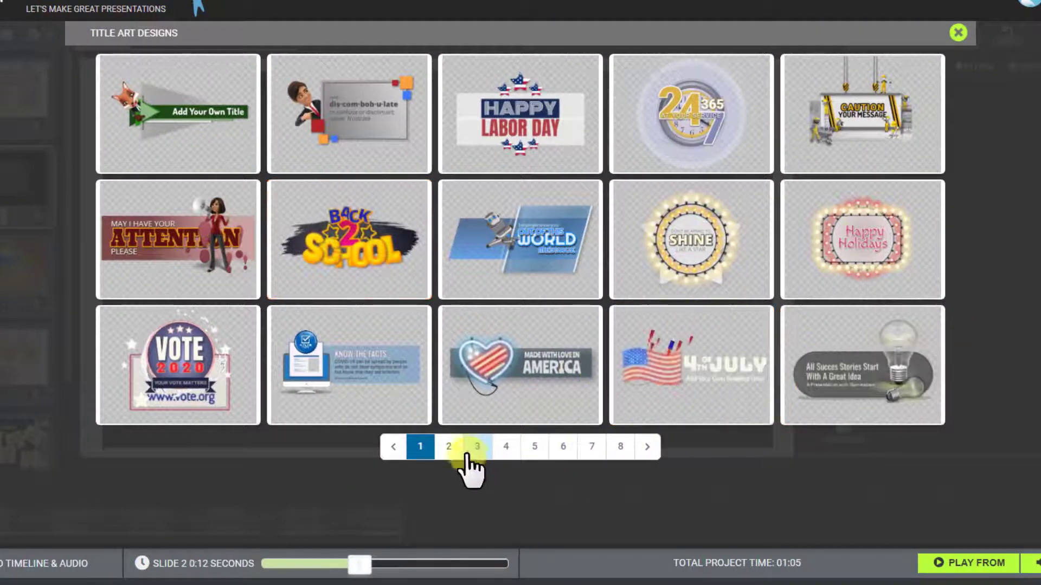
pyautogui.click(448, 448)
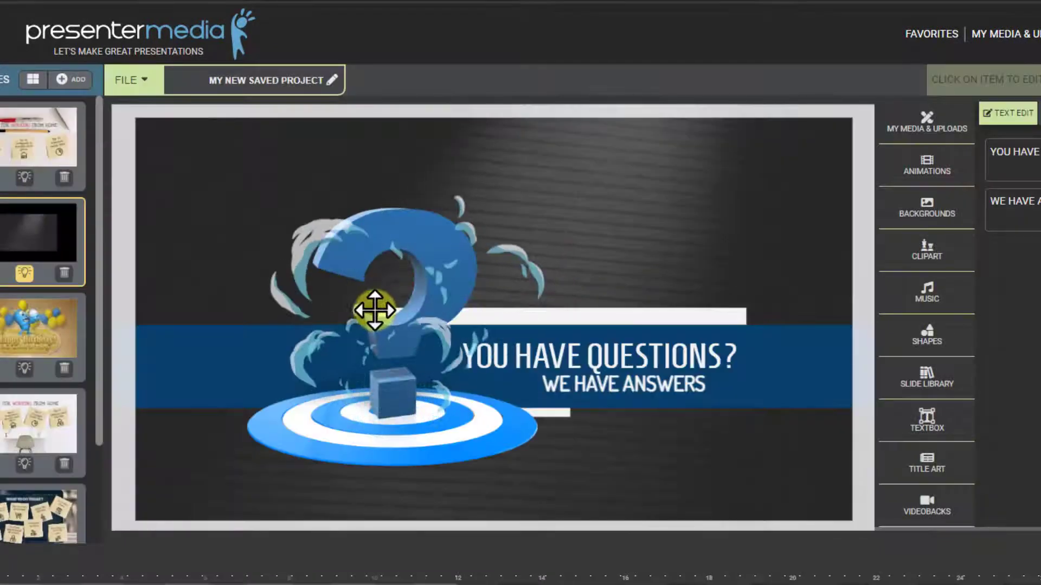
pyautogui.click(429, 302)
pyautogui.click(759, 290)
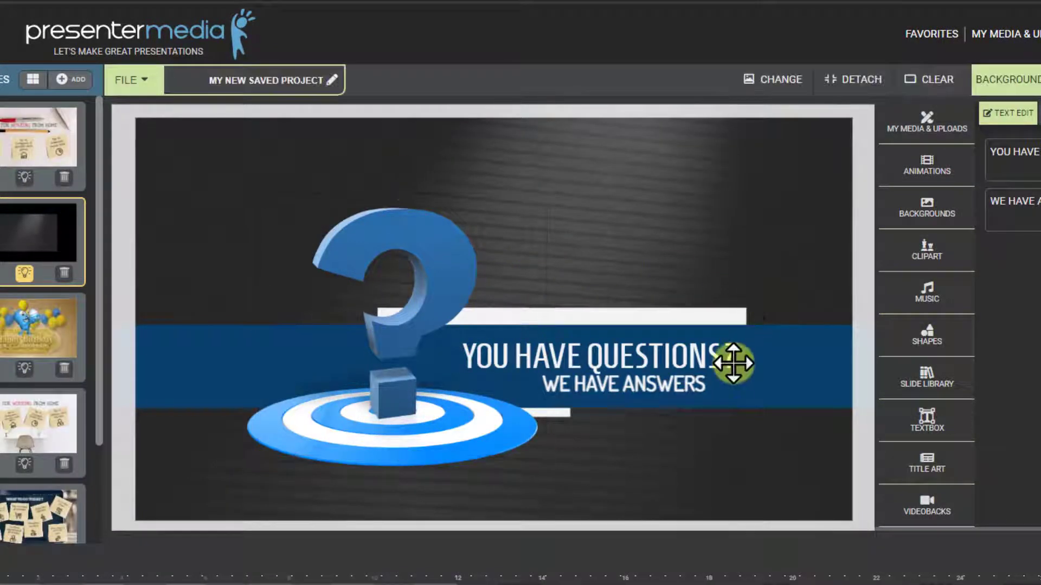
pyautogui.moveTo(732, 365); pyautogui.dragTo(728, 385)
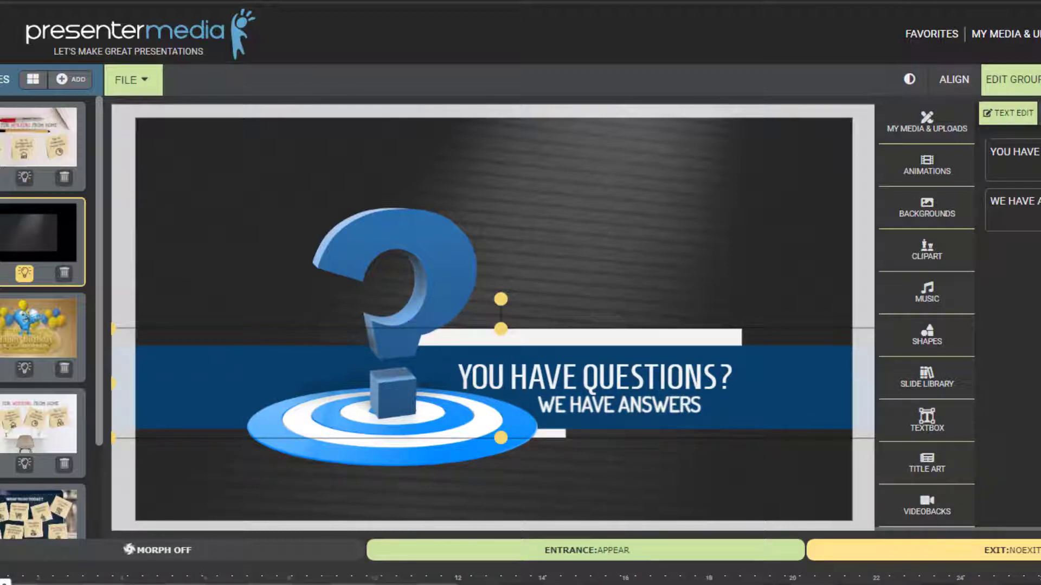
# Preview the slide, stop the playback, and delete the question mark, the target and the text banner.
pyautogui.press('space')
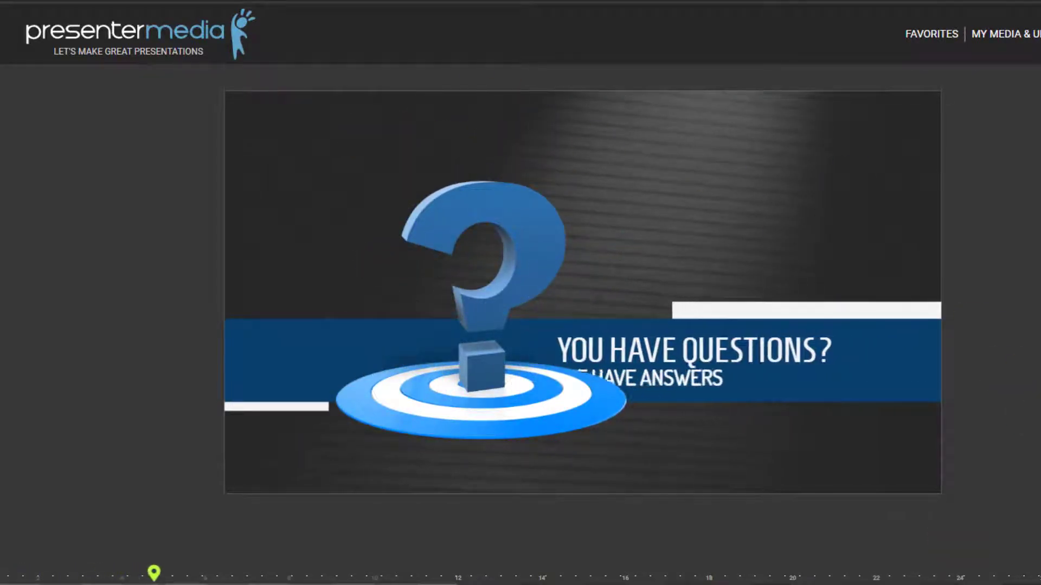
pyautogui.click(552, 355)
pyautogui.click(434, 330)
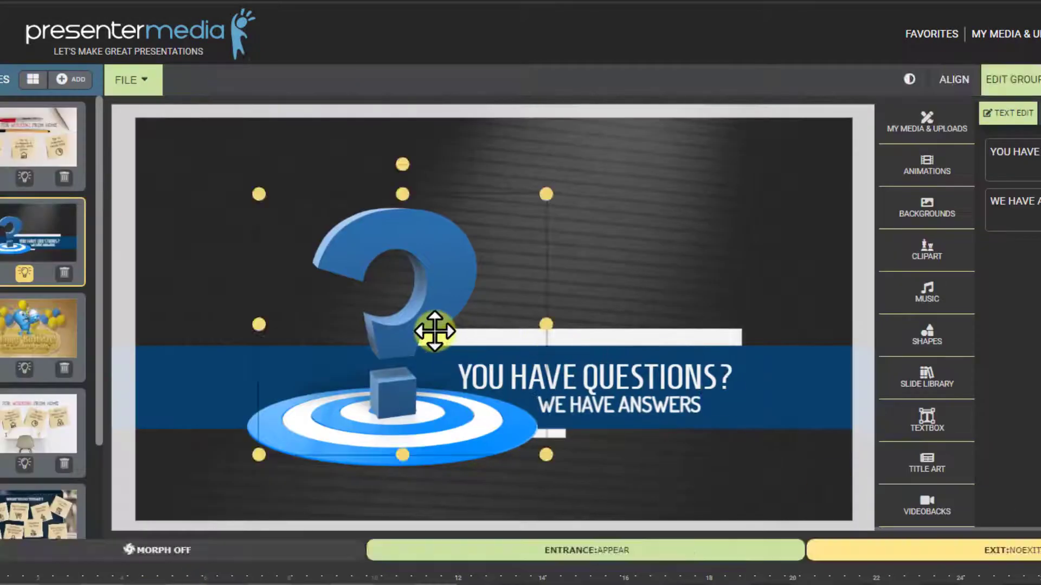
pyautogui.press('Delete')
pyautogui.click(713, 397)
pyautogui.press('Delete')
pyautogui.click(453, 386)
pyautogui.press('Delete')
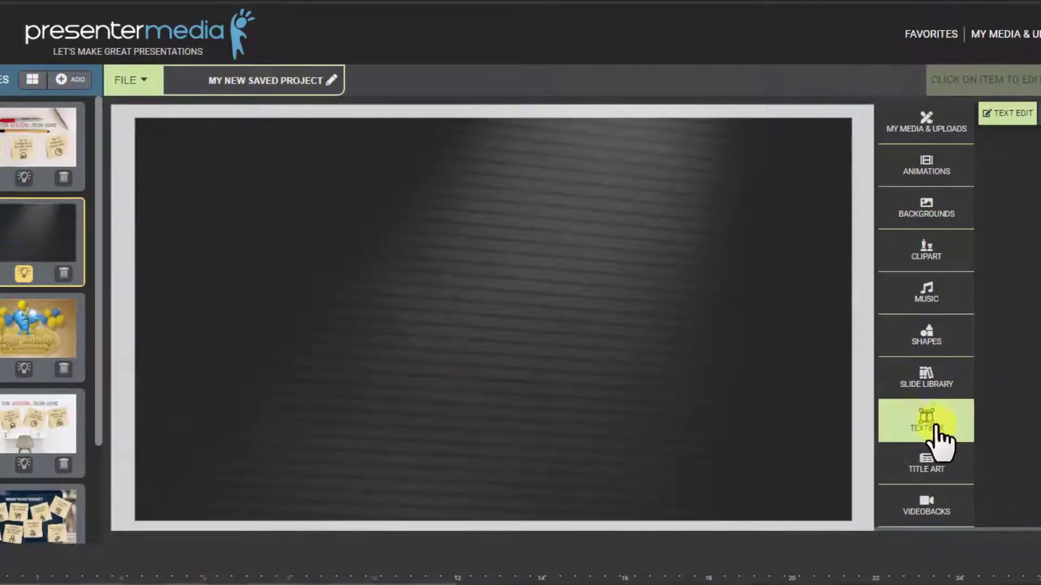
# Add the flaming "Spicy Message" tag title art from page 2, shrink it and place it in the slide's upper left area.
pyautogui.click(927, 463)
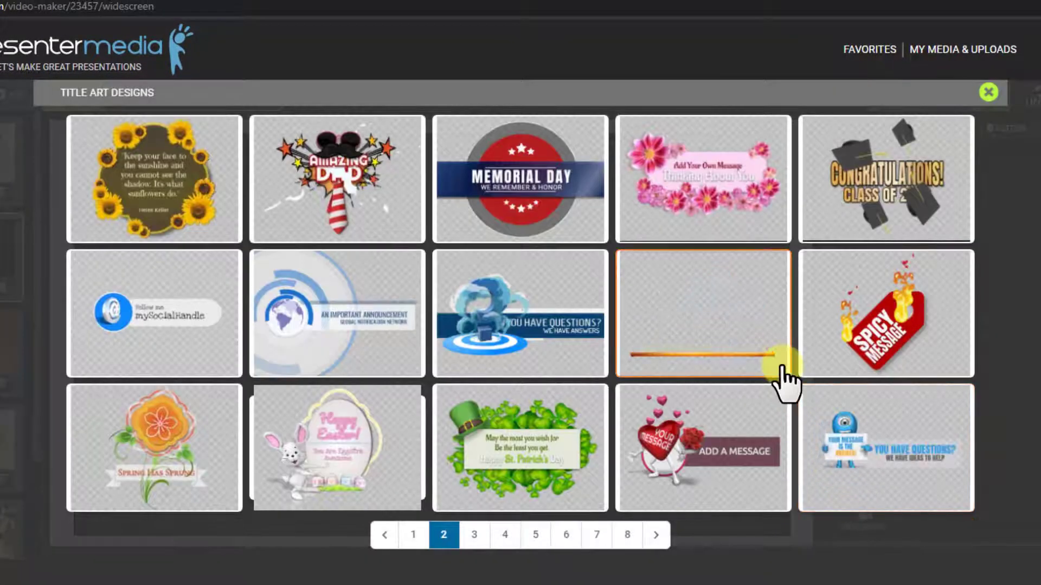
pyautogui.click(864, 309)
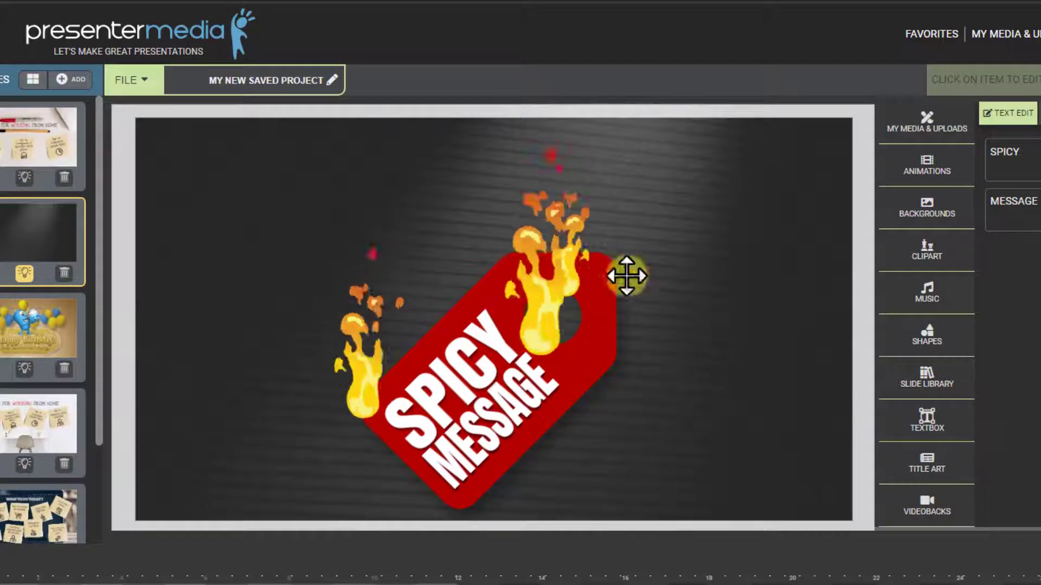
pyautogui.click(523, 295)
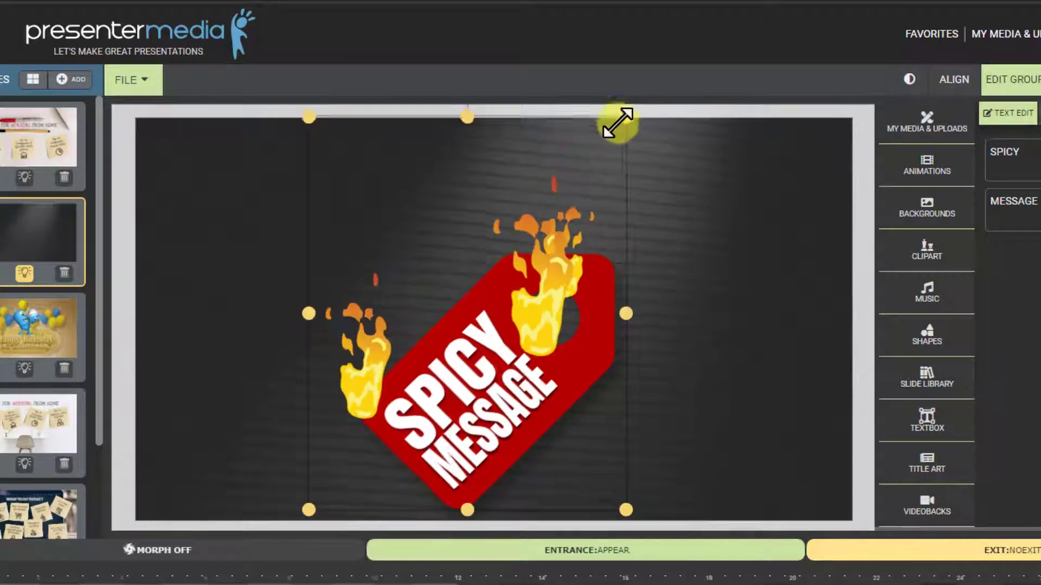
pyautogui.moveTo(624, 115); pyautogui.dragTo(727, 105)
pyautogui.moveTo(477, 350); pyautogui.dragTo(542, 397)
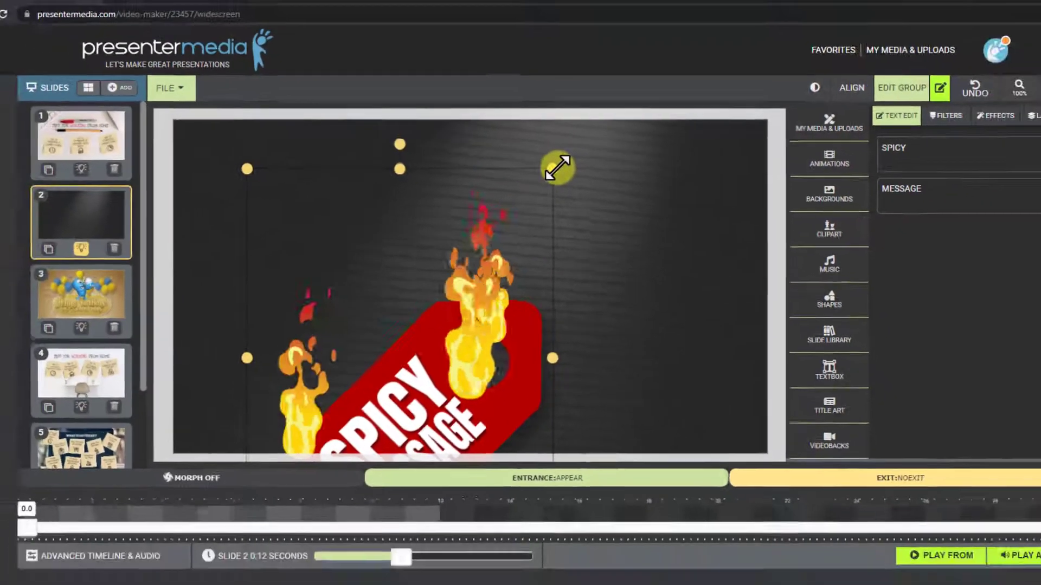
pyautogui.moveTo(557, 168); pyautogui.dragTo(429, 411)
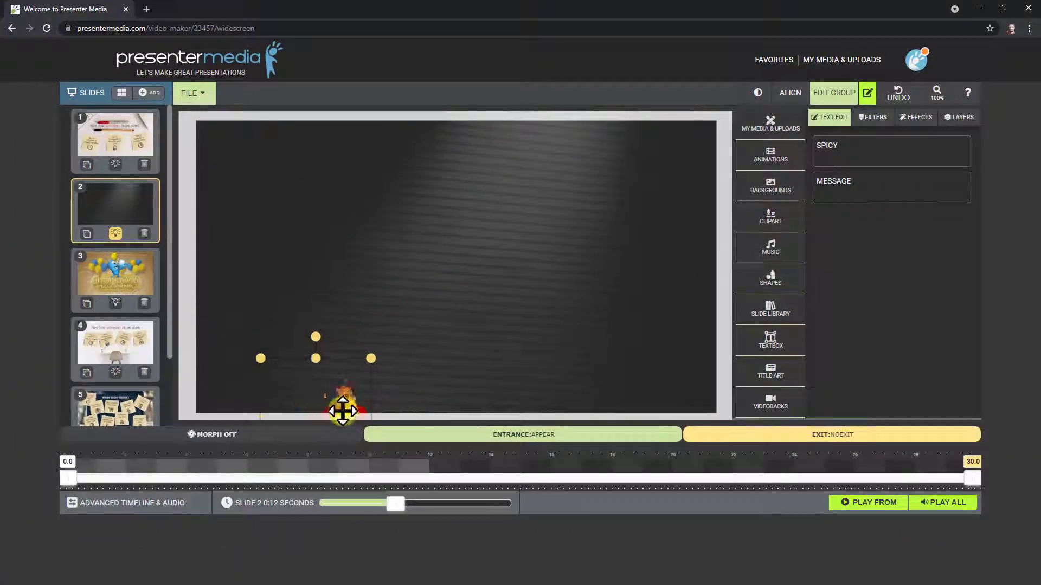
pyautogui.moveTo(343, 411); pyautogui.dragTo(294, 182)
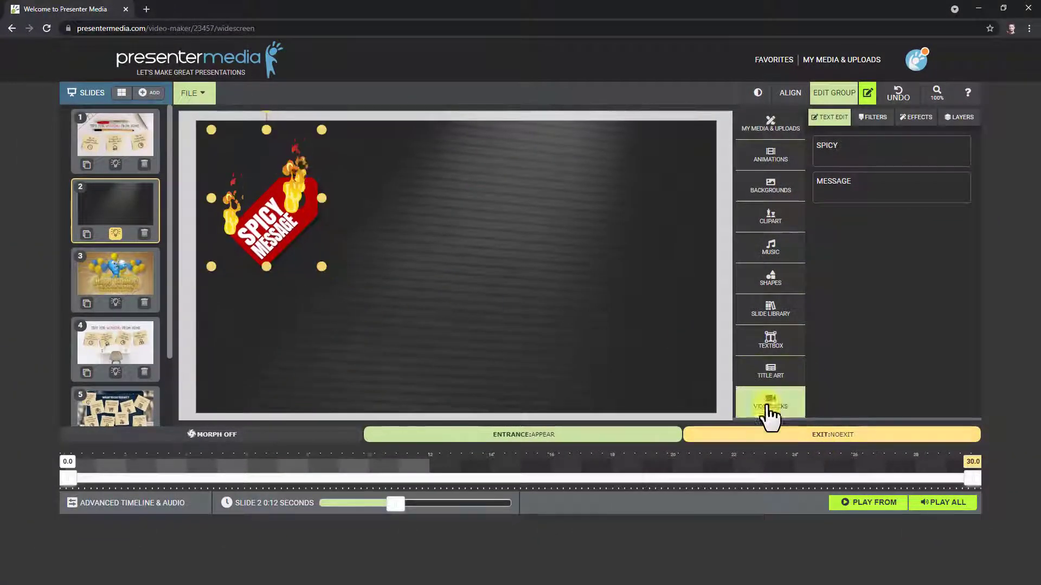
# Preview the project from the current slide, stop the playback, and enlarge the "Spicy Message" tag and move it to the slide's centre.
pyautogui.click(877, 505)
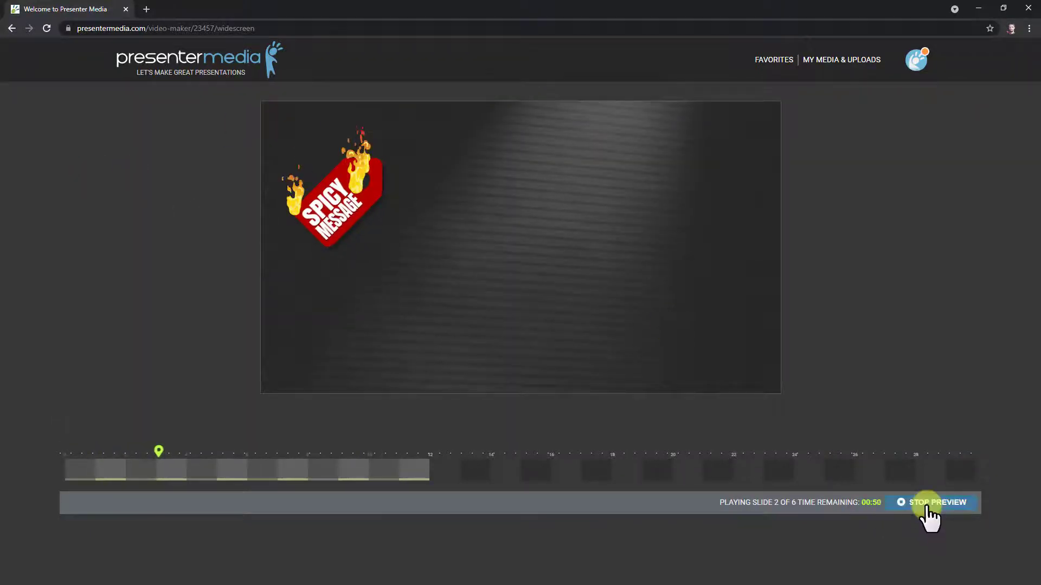
pyautogui.click(447, 307)
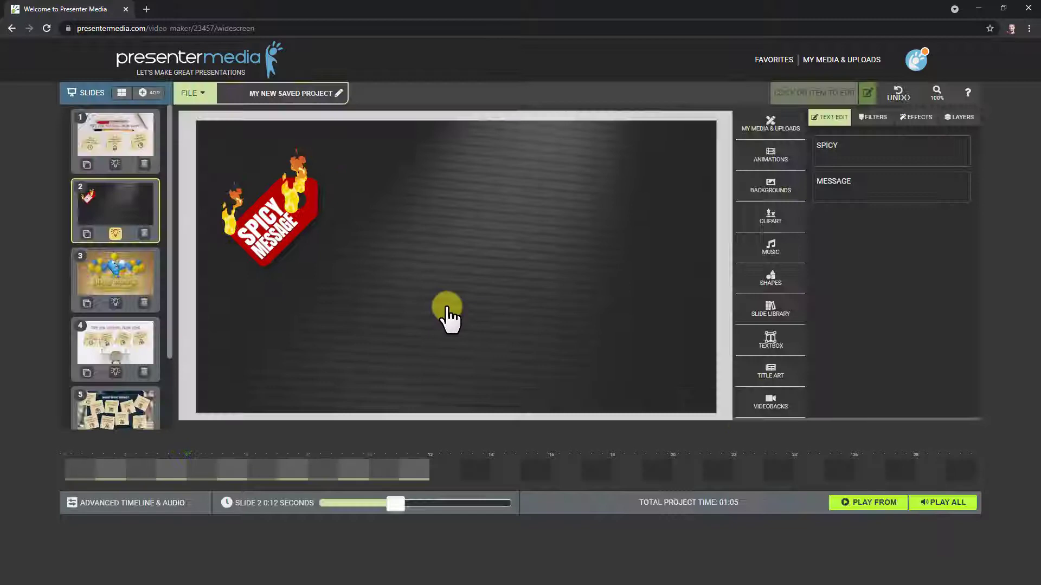
pyautogui.click(295, 215)
pyautogui.moveTo(321, 266); pyautogui.dragTo(490, 341)
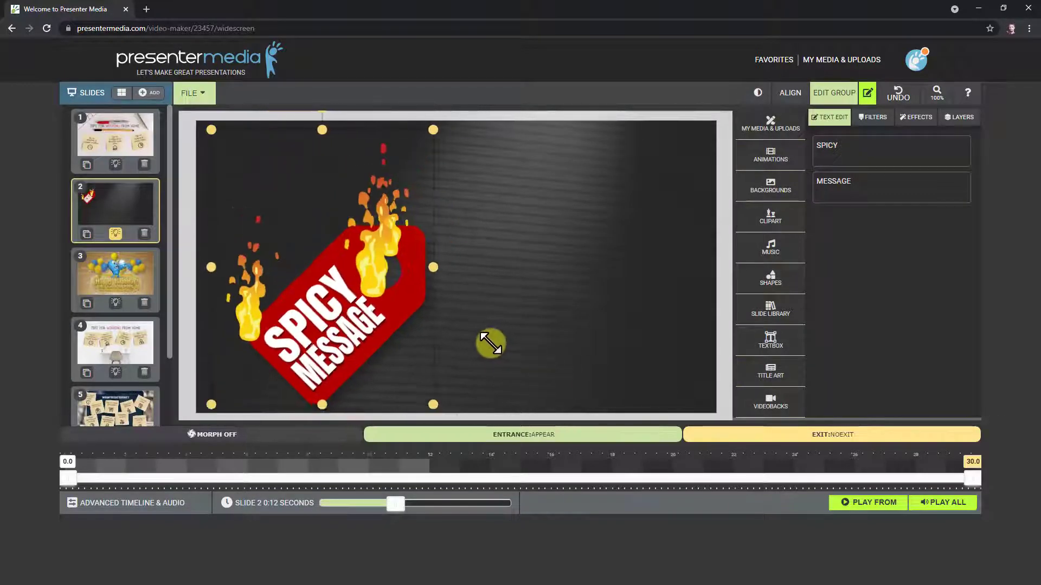
pyautogui.moveTo(311, 289); pyautogui.dragTo(445, 289)
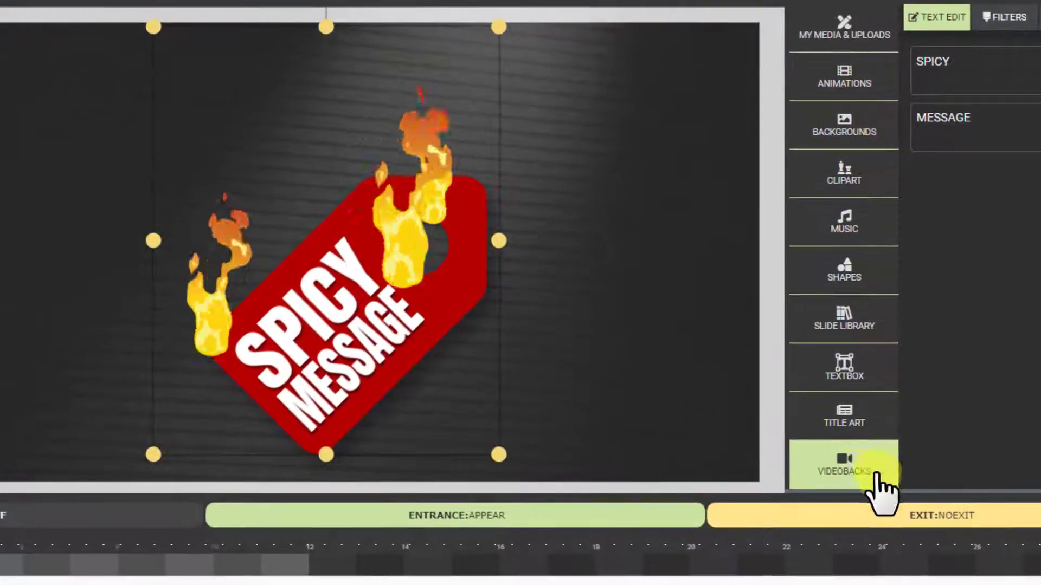
# Set the purple ripple-ring video from page 1 of the video backgrounds as the slide's background and preview the project from this slide.
pyautogui.click(771, 403)
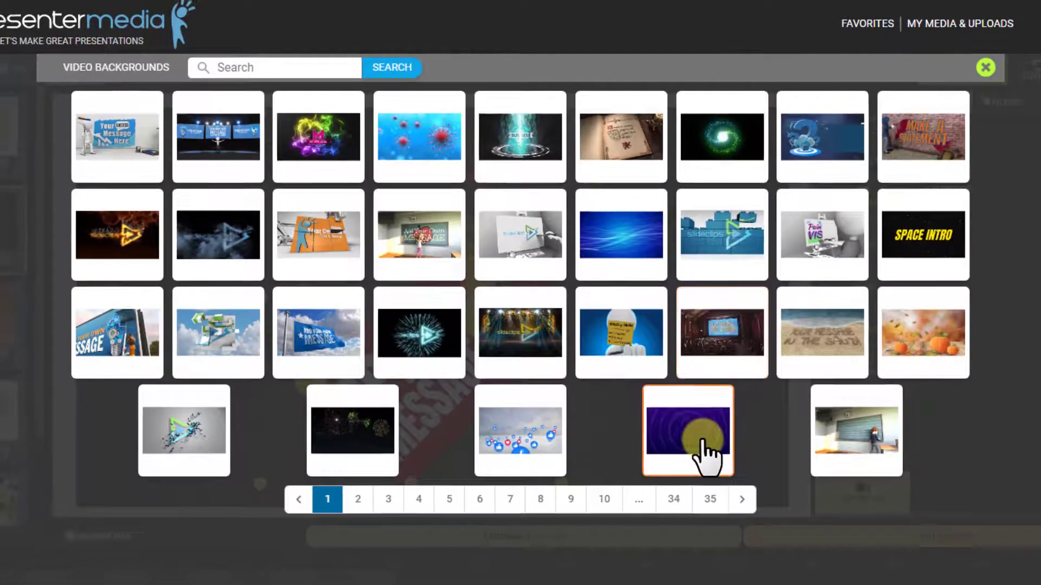
pyautogui.click(661, 403)
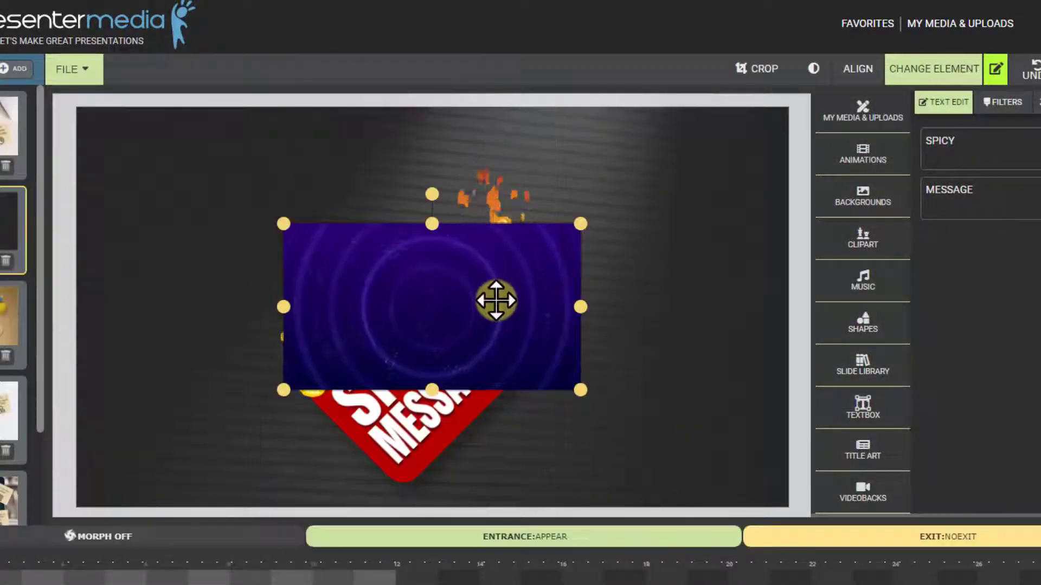
pyautogui.moveTo(400, 264); pyautogui.dragTo(325, 219)
pyautogui.rightClick(326, 219)
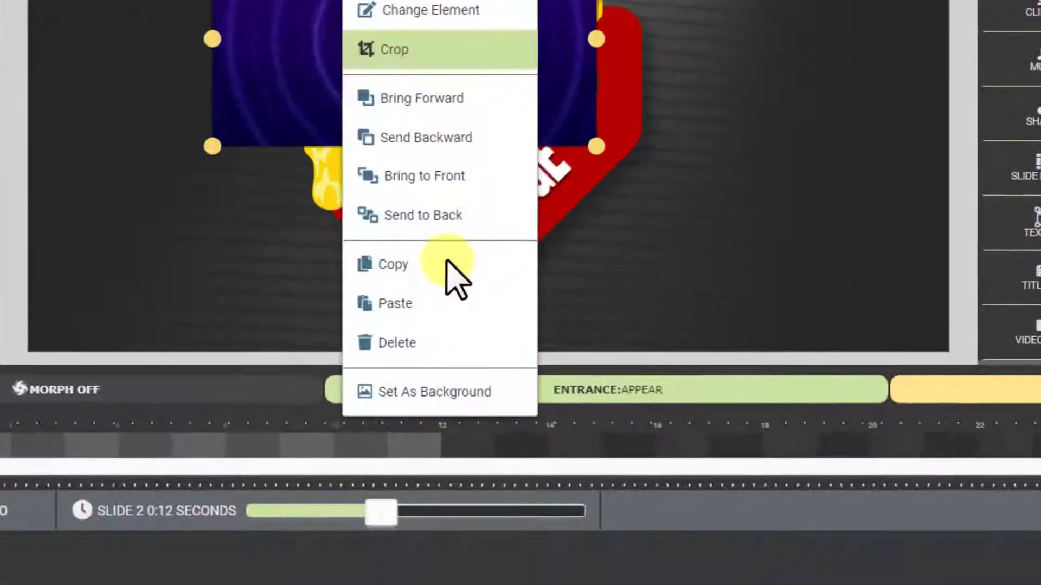
pyautogui.click(382, 543)
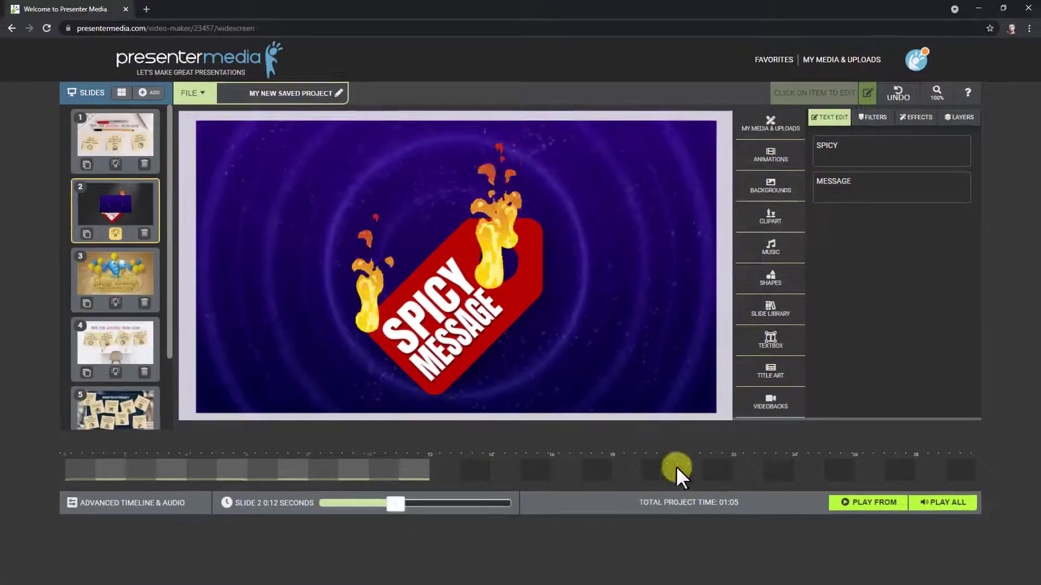
pyautogui.click(888, 505)
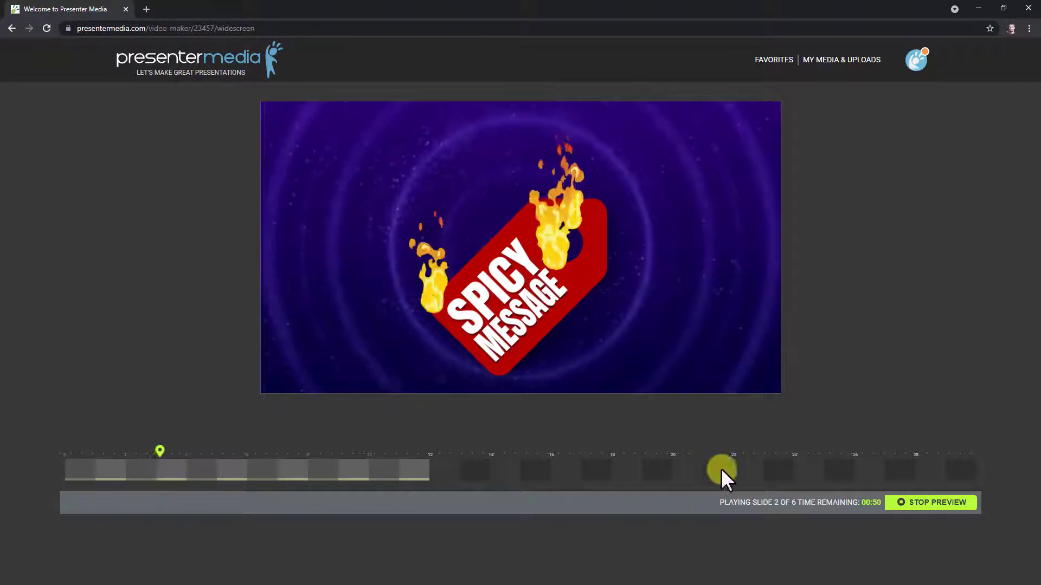
pyautogui.click(924, 507)
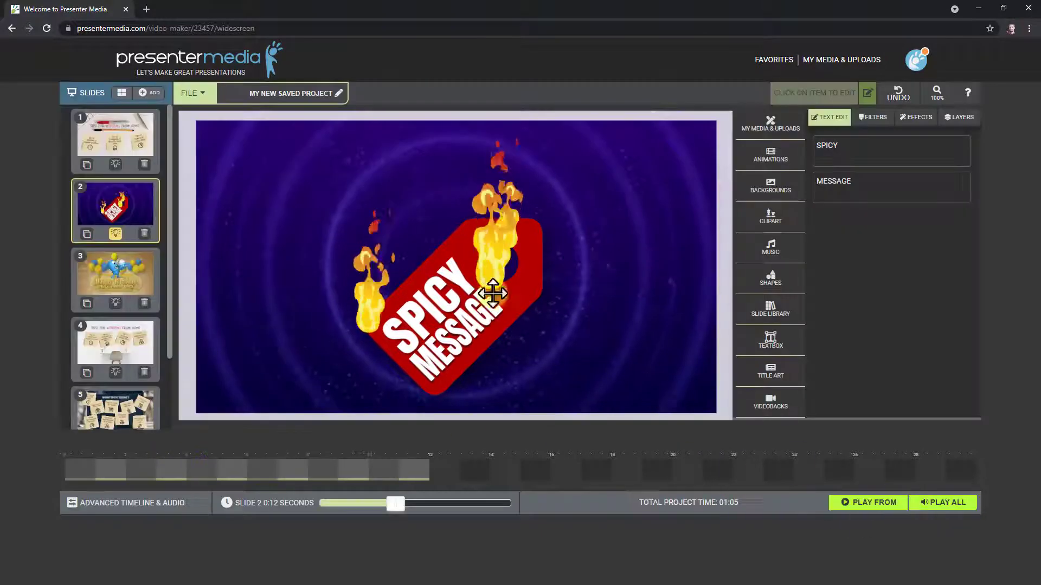
# Resize and reposition the "Spicy Message" tag group several times, leaving it near the slide's centre.
pyautogui.click(477, 271)
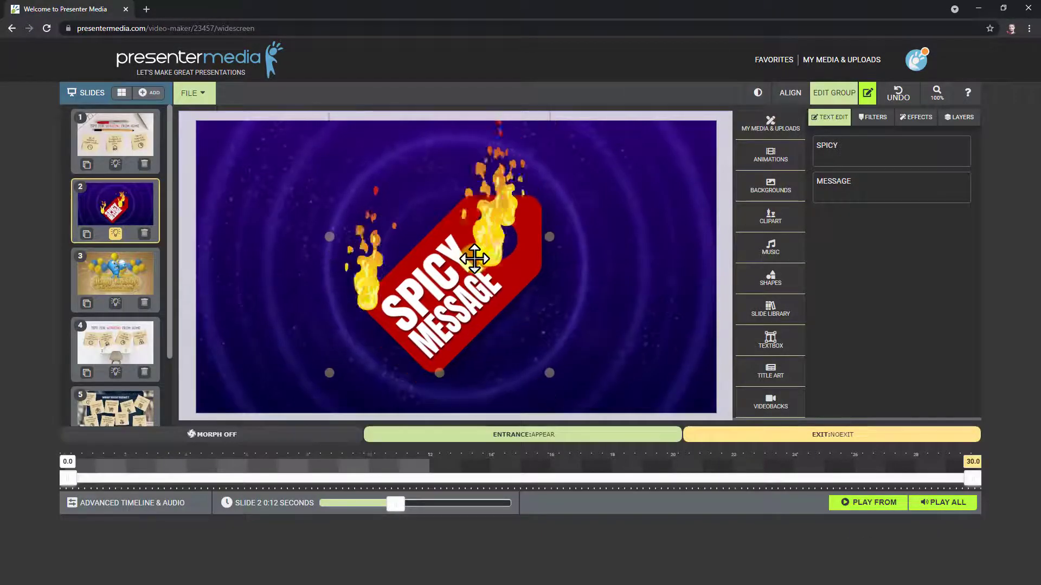
pyautogui.moveTo(425, 365); pyautogui.dragTo(430, 350)
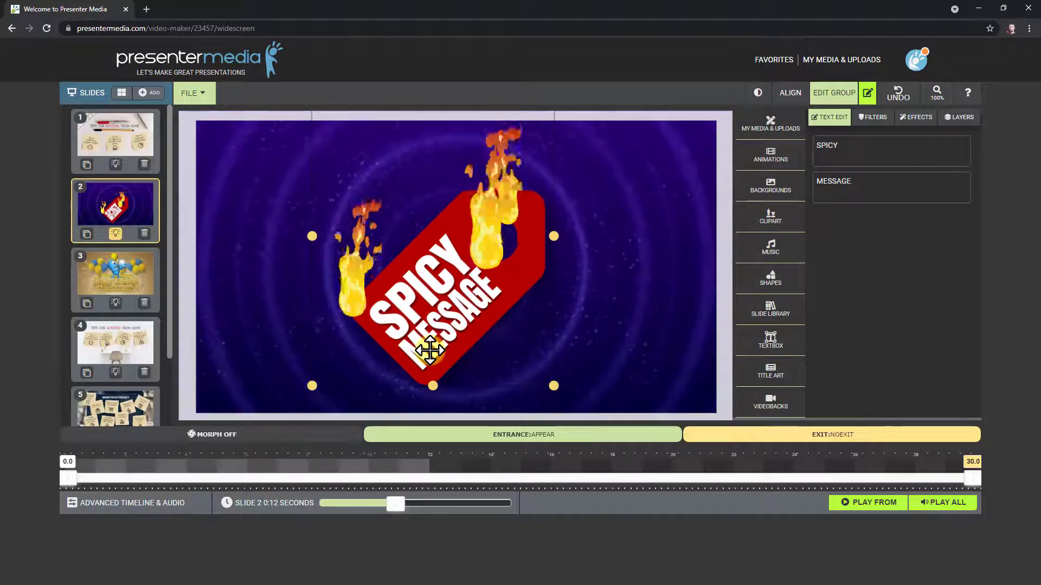
pyautogui.moveTo(441, 313); pyautogui.dragTo(391, 287)
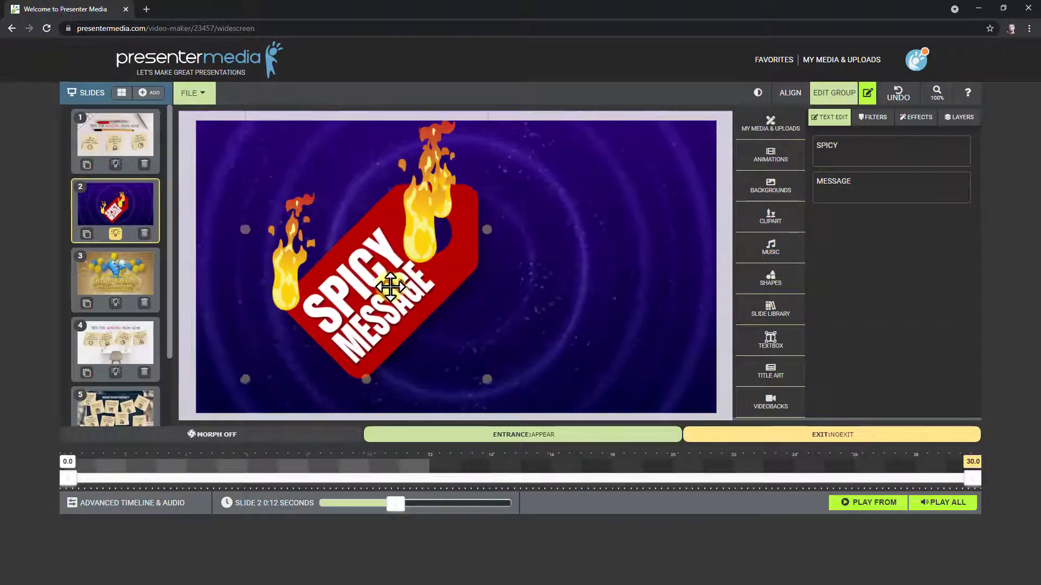
pyautogui.moveTo(485, 378); pyautogui.dragTo(430, 310)
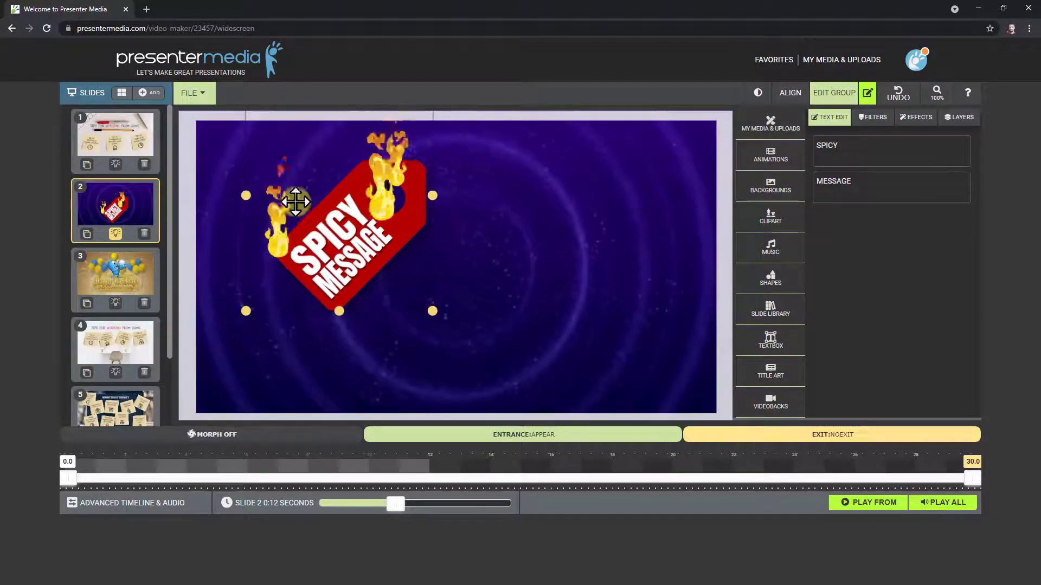
pyautogui.moveTo(294, 201); pyautogui.dragTo(374, 262)
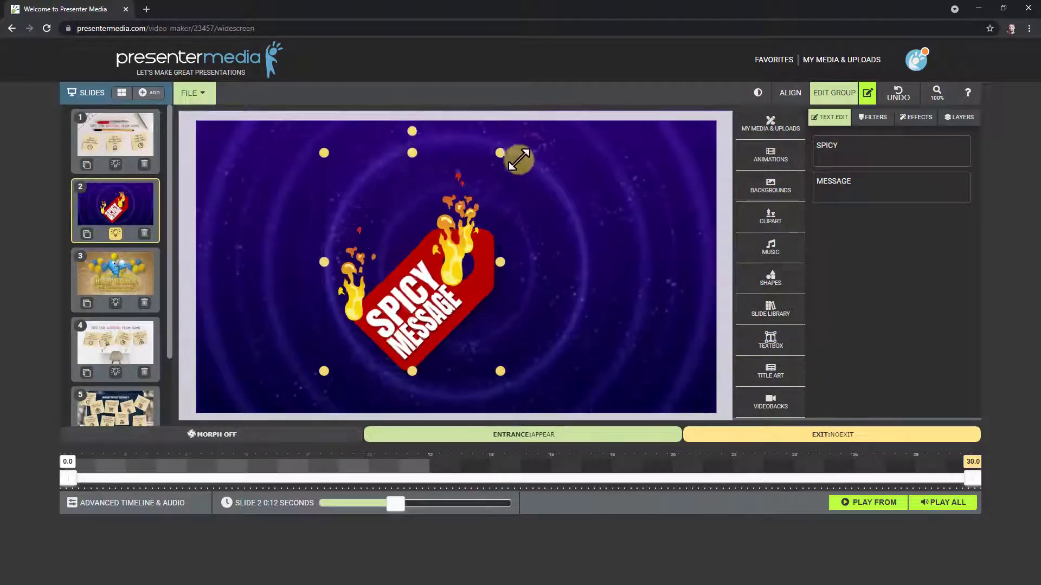
pyautogui.moveTo(424, 287); pyautogui.dragTo(460, 281)
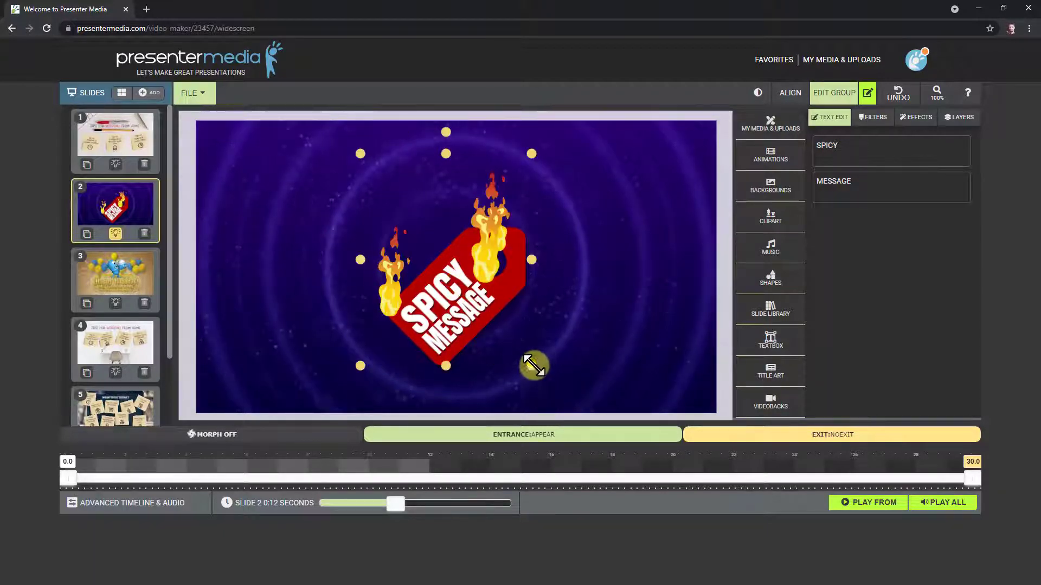
pyautogui.moveTo(534, 366); pyautogui.dragTo(553, 390)
pyautogui.moveTo(497, 348); pyautogui.dragTo(475, 332)
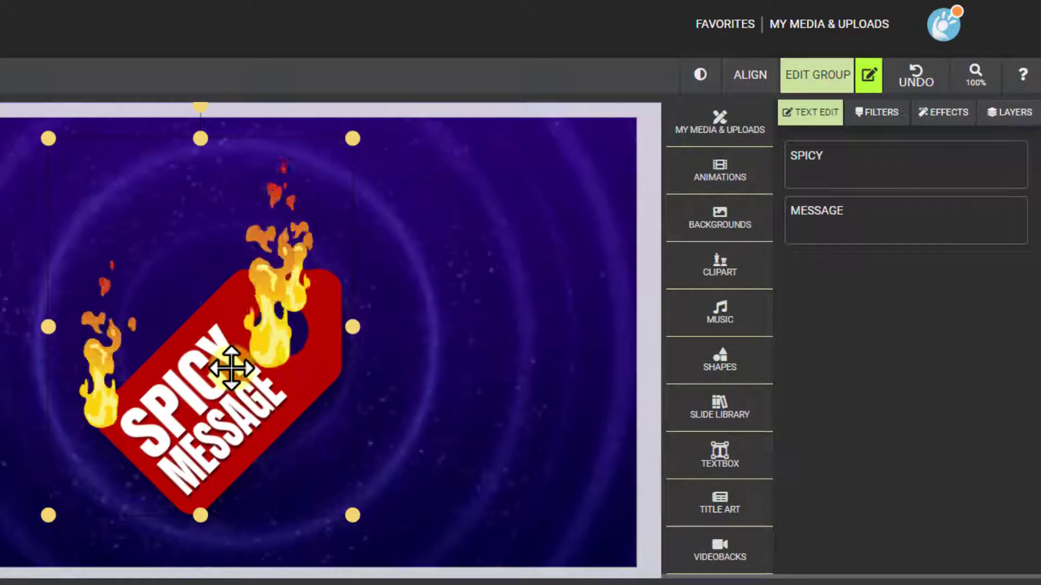
# Open the tag group for editing, pull the left flame away from the tag and move it back to its corner.
pyautogui.rightClick(198, 381)
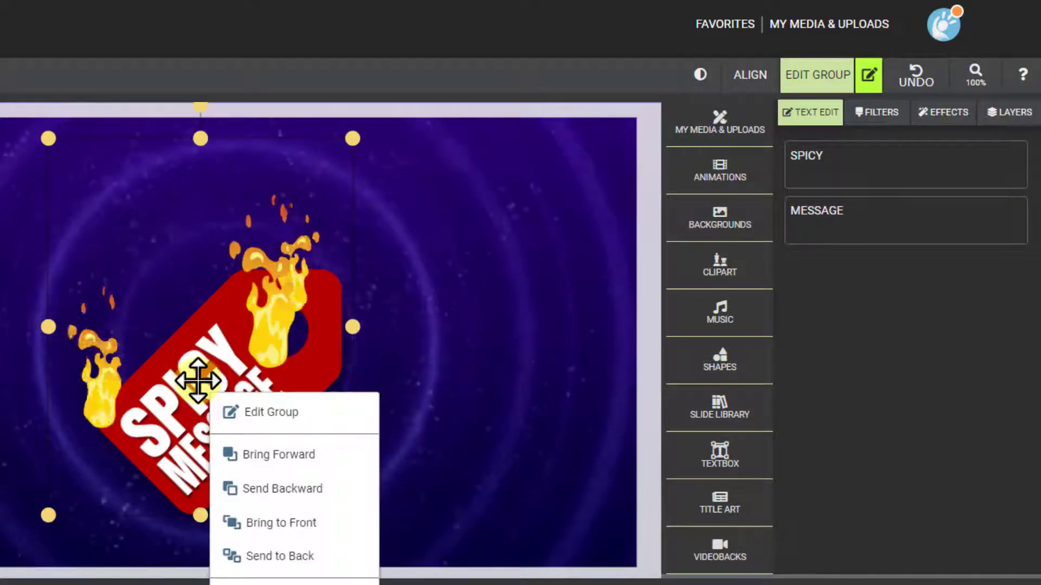
pyautogui.click(174, 353)
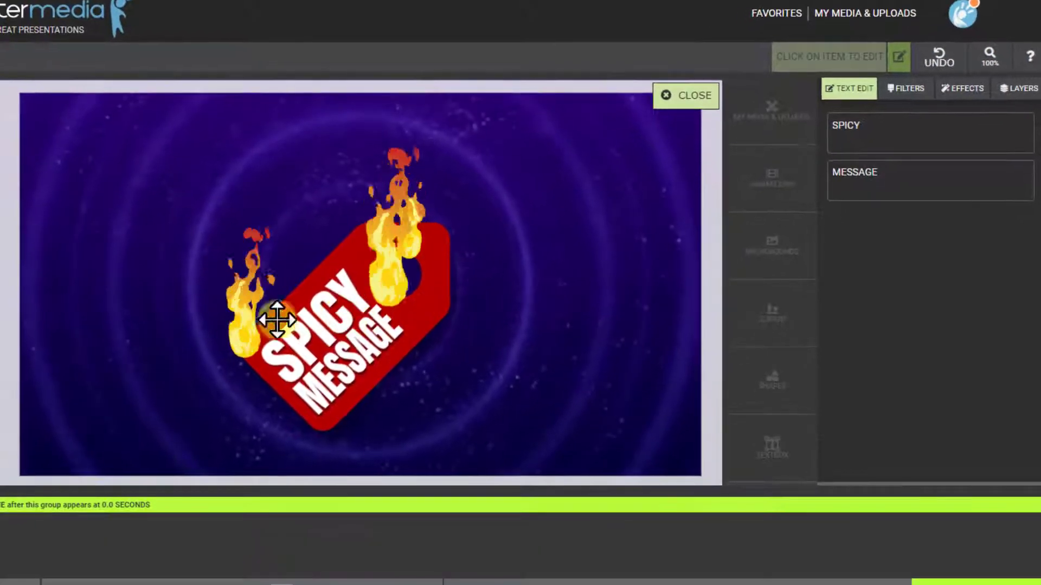
pyautogui.moveTo(73, 394); pyautogui.dragTo(8, 329)
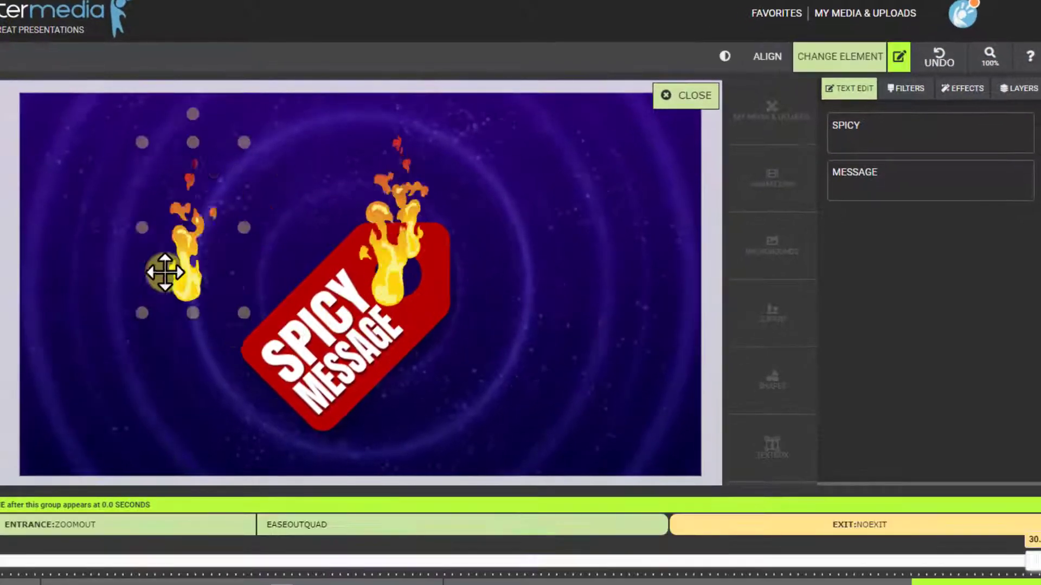
pyautogui.moveTo(165, 272); pyautogui.dragTo(245, 332)
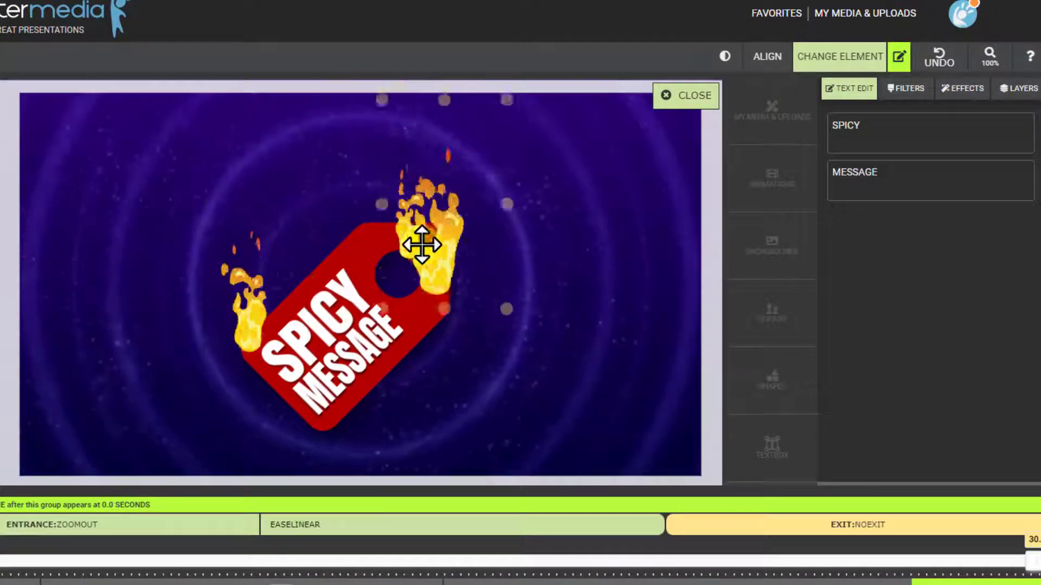
# Change the tag's first text line to "SPICY TEXT".
pyautogui.click(311, 327)
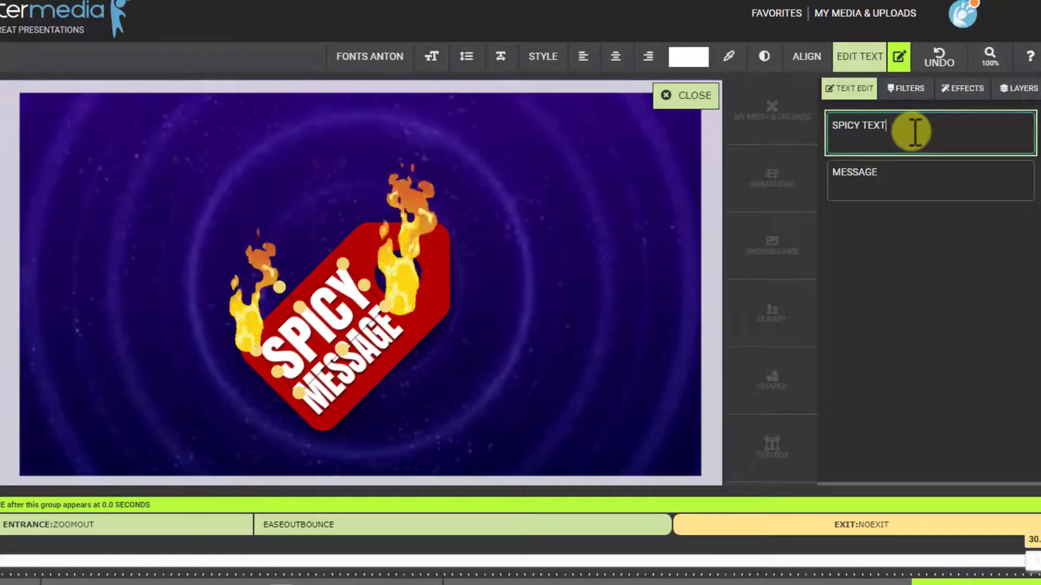
pyautogui.click(906, 175)
pyautogui.click(467, 360)
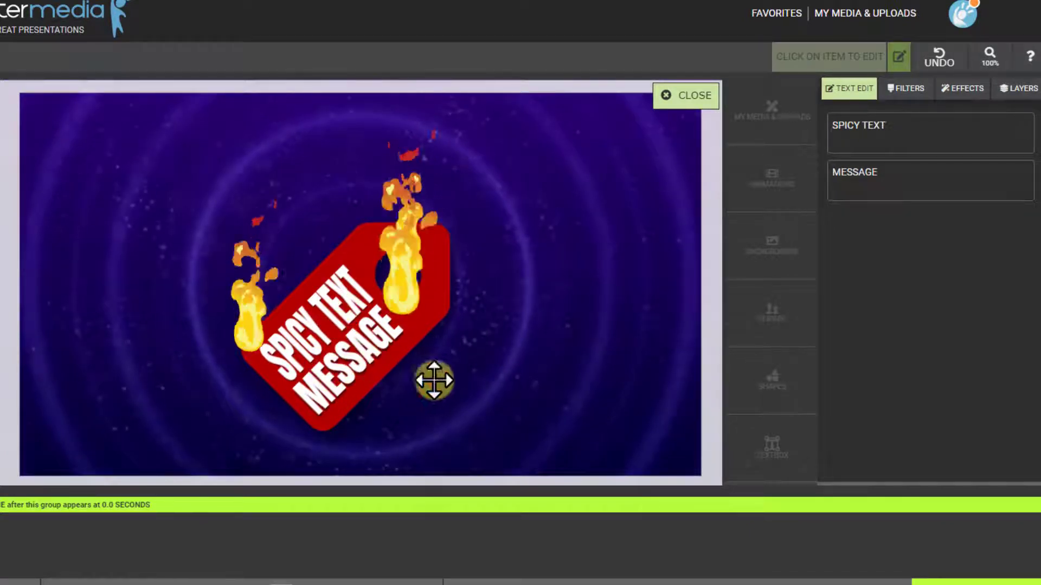
# Adjust the "SPICY TEXT" line slightly, close the group editor, and shrink and move the whole tag near the slide's centre.
pyautogui.click(352, 296)
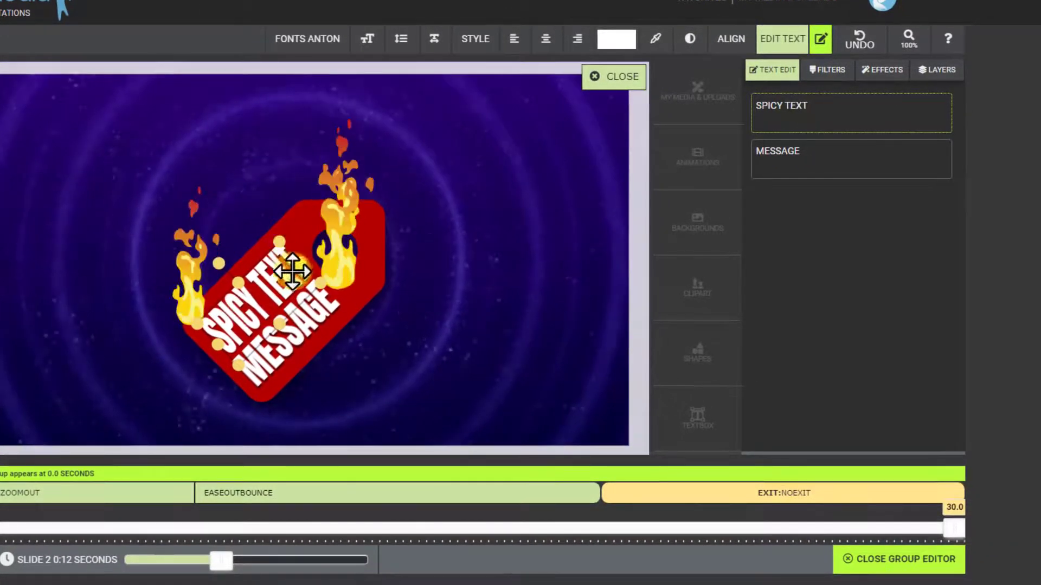
pyautogui.moveTo(299, 266); pyautogui.dragTo(350, 223)
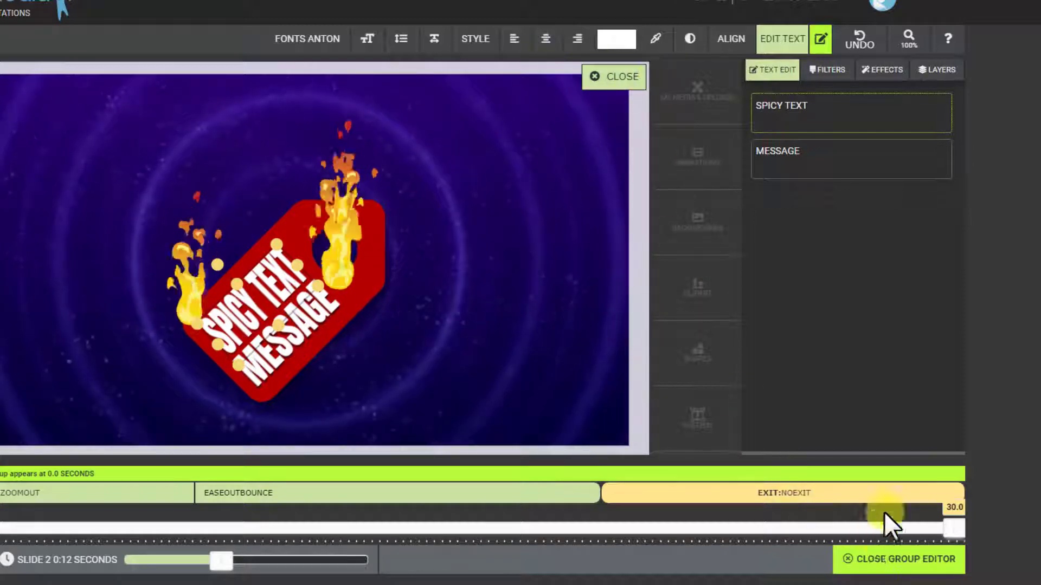
pyautogui.click(897, 559)
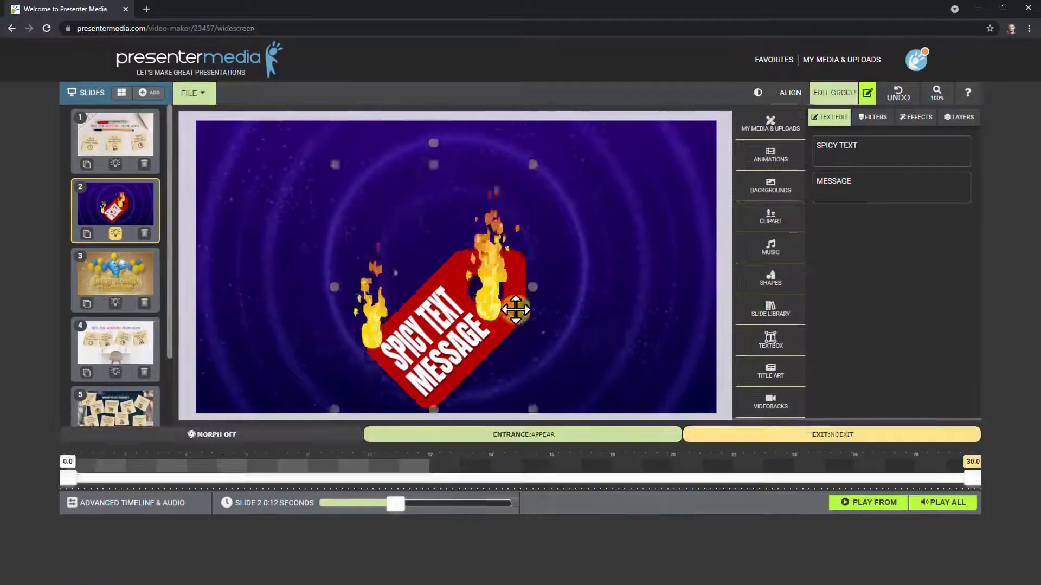
pyautogui.moveTo(515, 309); pyautogui.dragTo(445, 304)
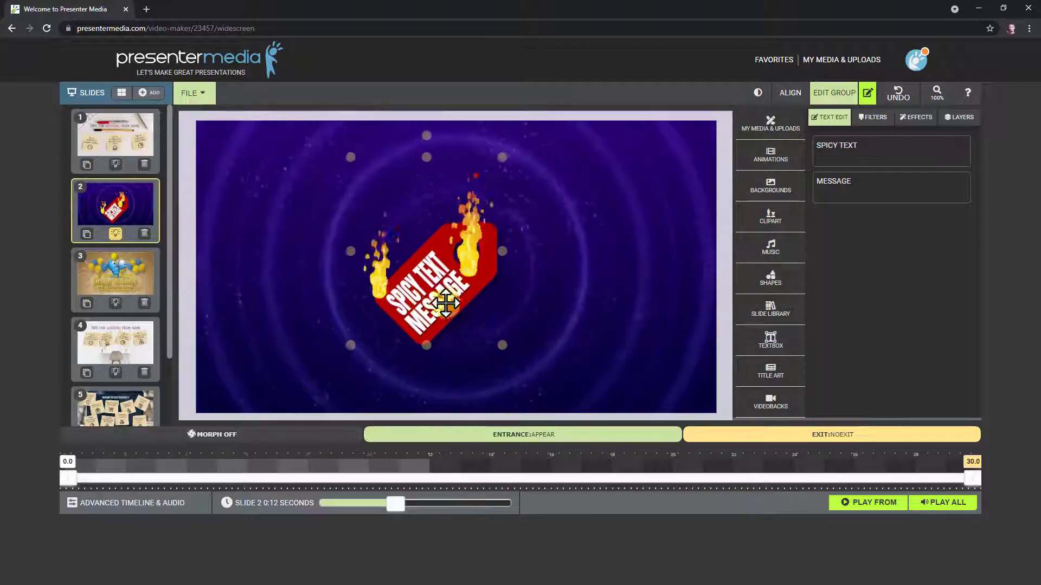
# Open slide 1 and nudge the Tip #1, Tip #2 and Tip #3 sticky notes slightly.
pyautogui.click(140, 128)
pyautogui.moveTo(287, 306); pyautogui.dragTo(297, 310)
pyautogui.moveTo(486, 328); pyautogui.dragTo(491, 340)
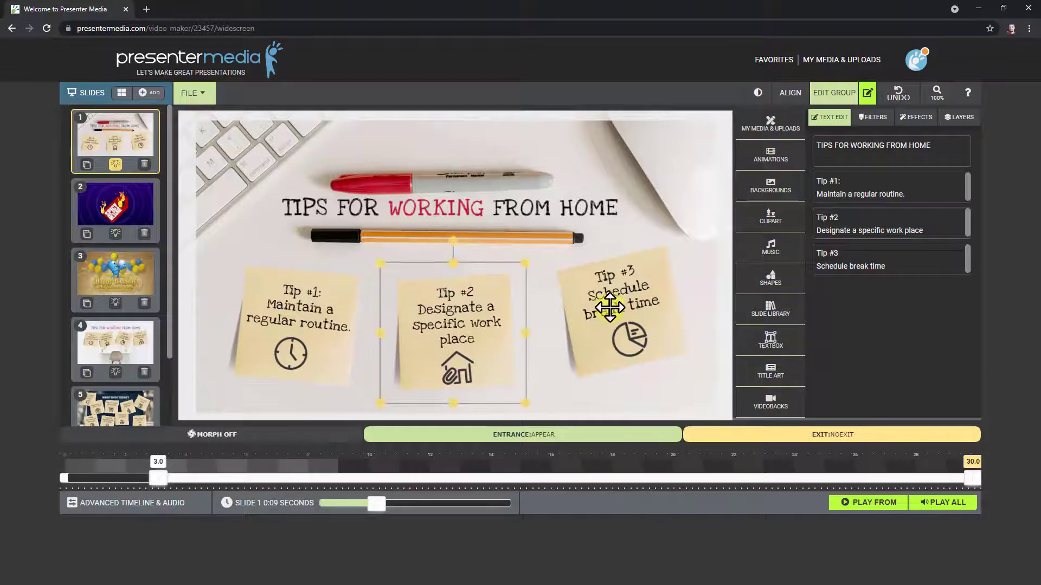
pyautogui.moveTo(610, 307); pyautogui.dragTo(618, 322)
pyautogui.click(280, 305)
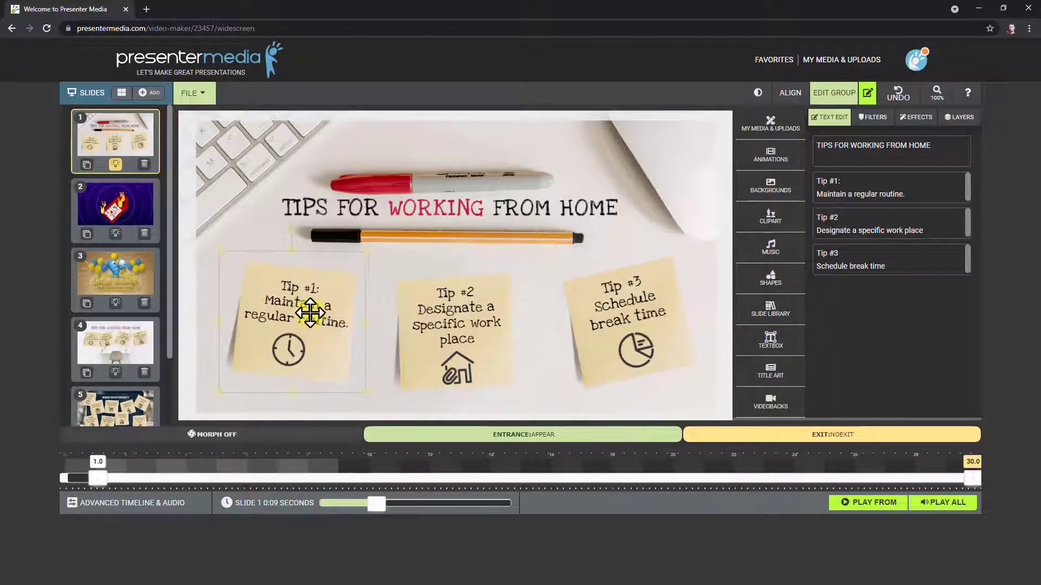
pyautogui.click(426, 324)
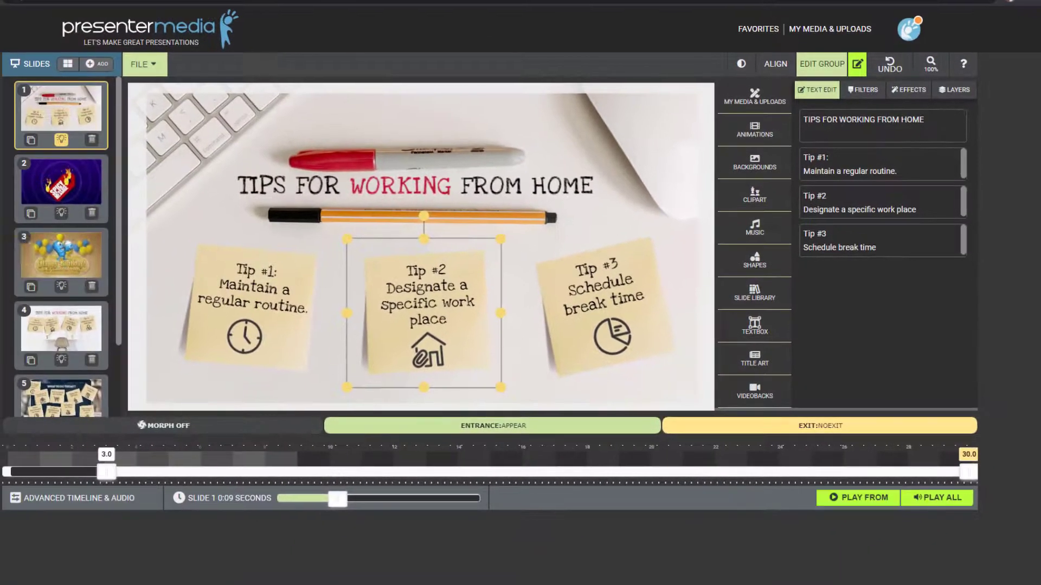
# Preview the project from slide 2, play the whole project from the beginning, and stop the playback.
pyautogui.click(52, 171)
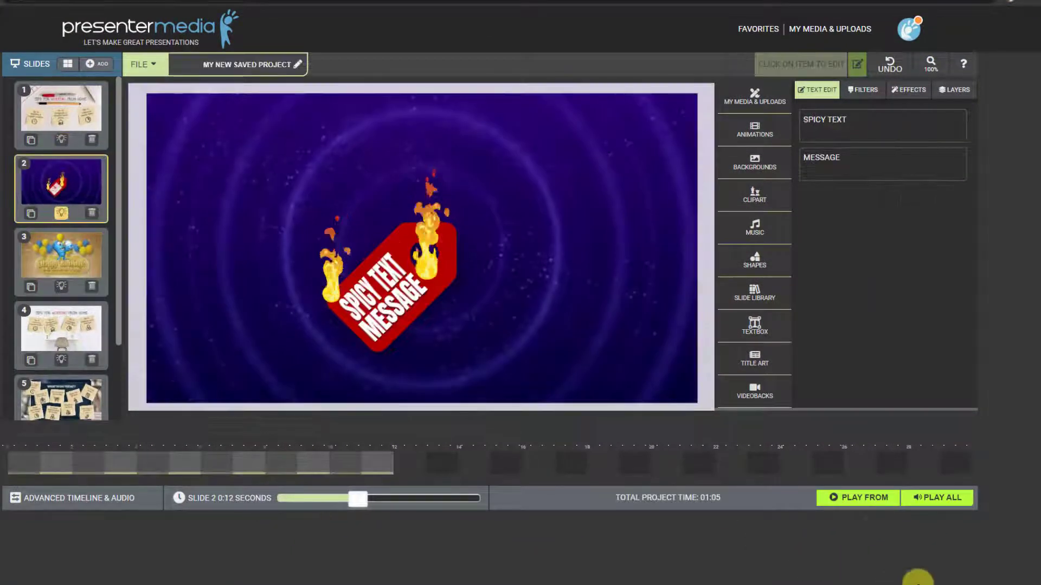
pyautogui.click(857, 500)
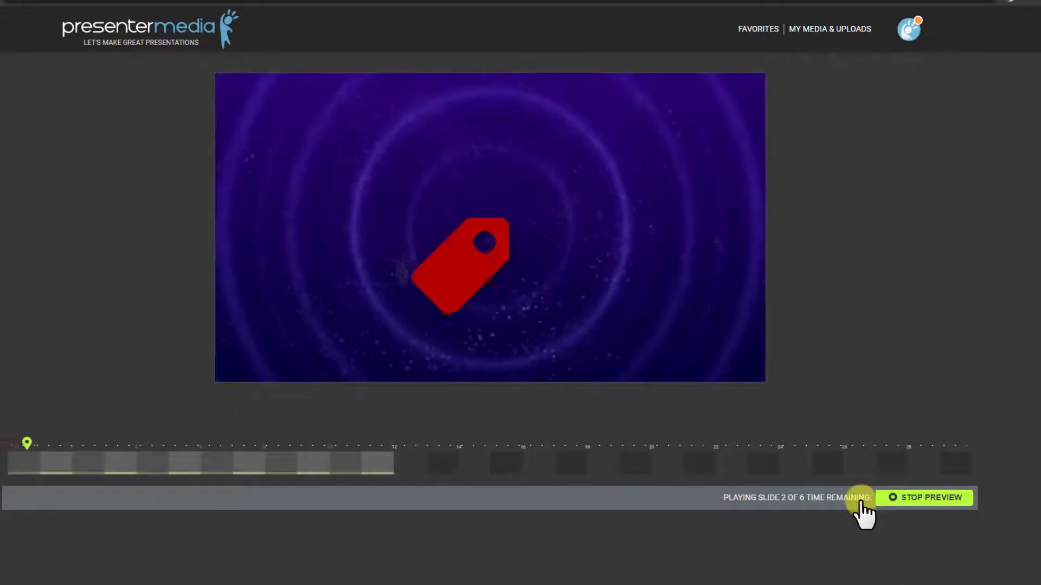
pyautogui.click(921, 498)
pyautogui.click(938, 499)
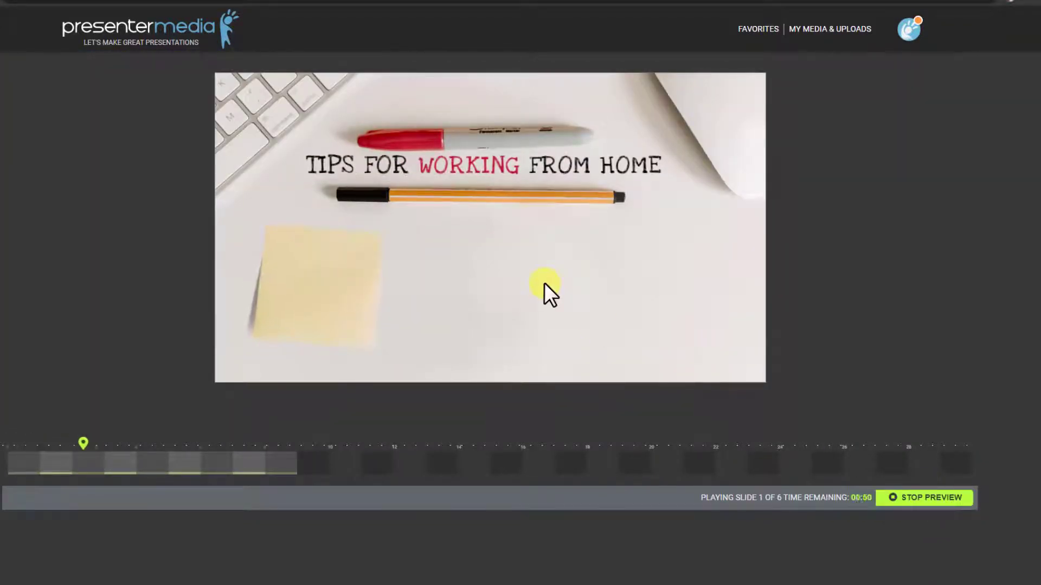
pyautogui.click(955, 507)
# Return to editing slide 1 and nudge the title "TIPS FOR WORKING FROM HOME" slightly on the slide.
pyautogui.click(93, 132)
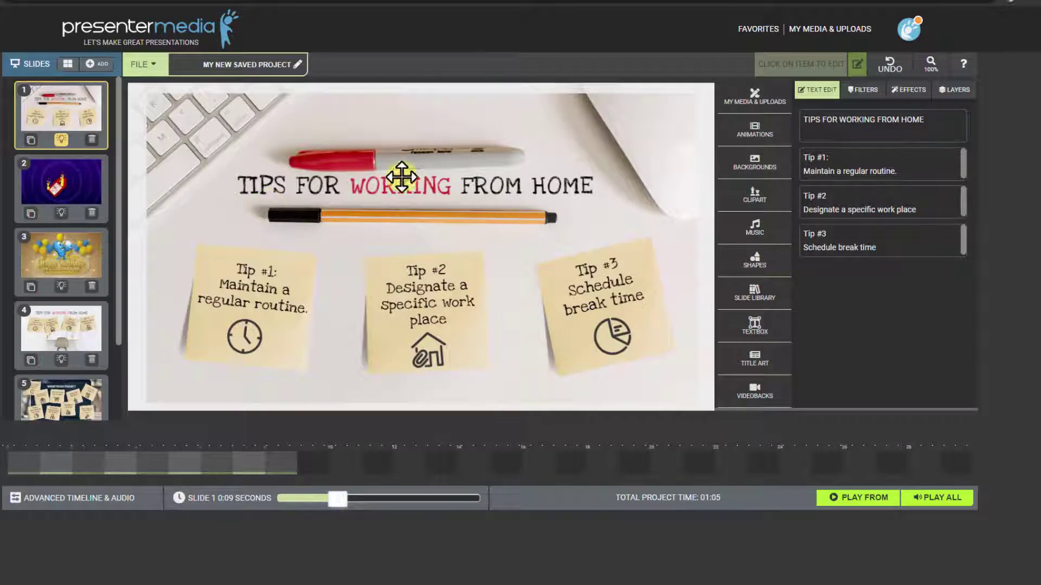
pyautogui.click(436, 187)
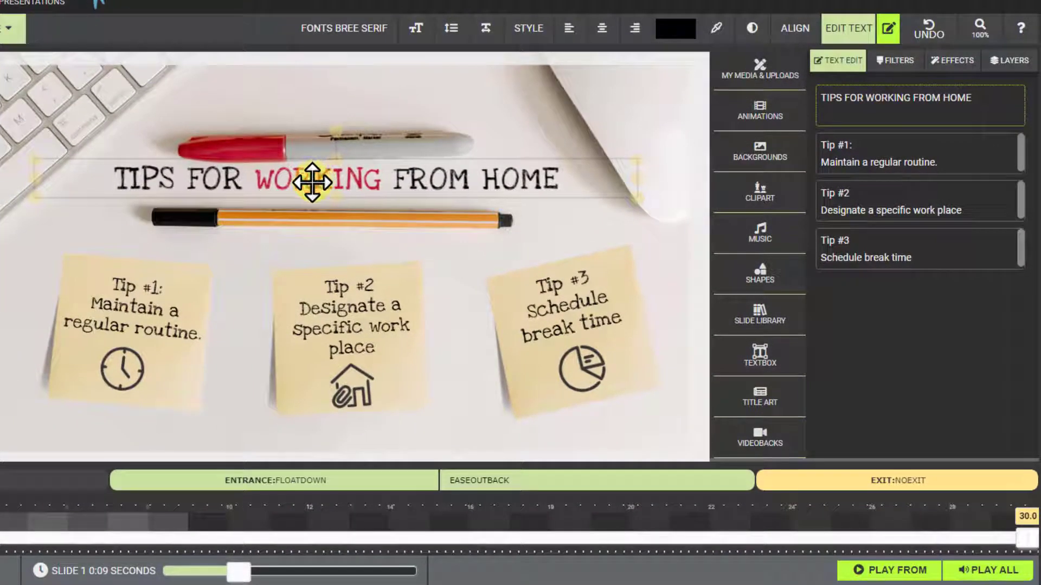
pyautogui.moveTo(312, 183); pyautogui.dragTo(311, 179)
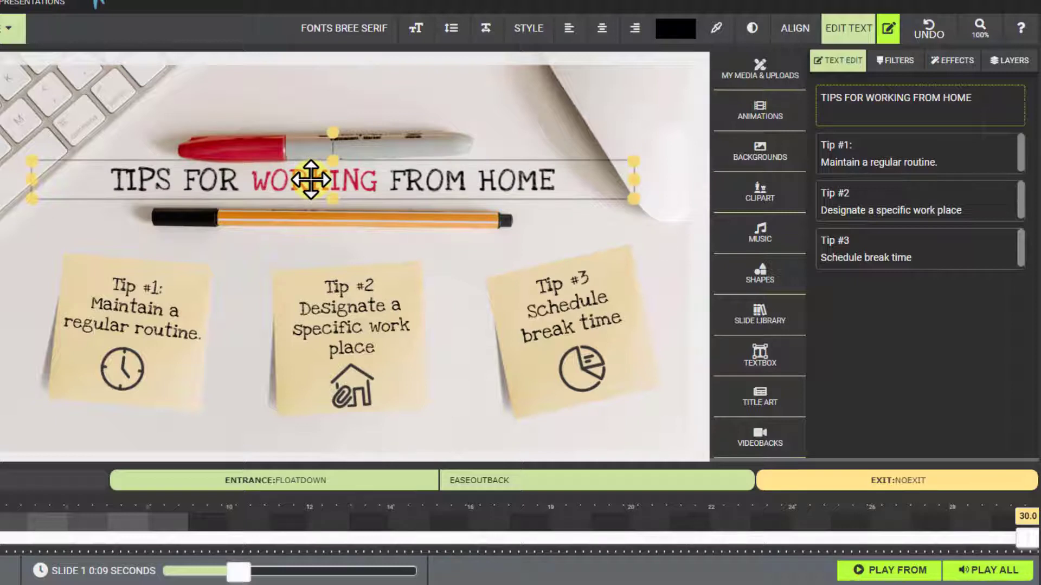
# Try deleting the word "WORKING" directly in the slide title and undo the deletion.
pyautogui.doubleClick(310, 179)
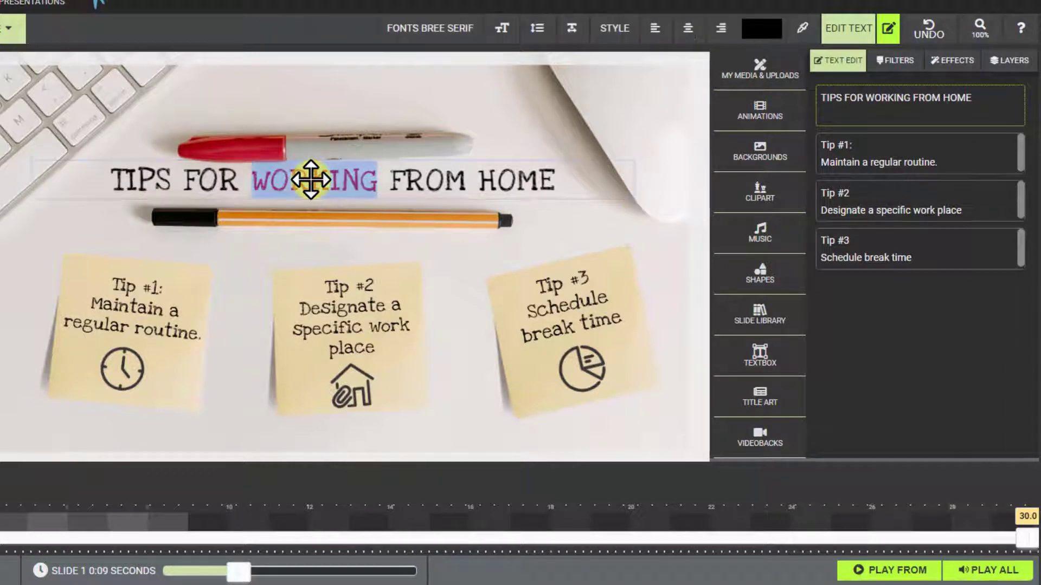
pyautogui.click(361, 185)
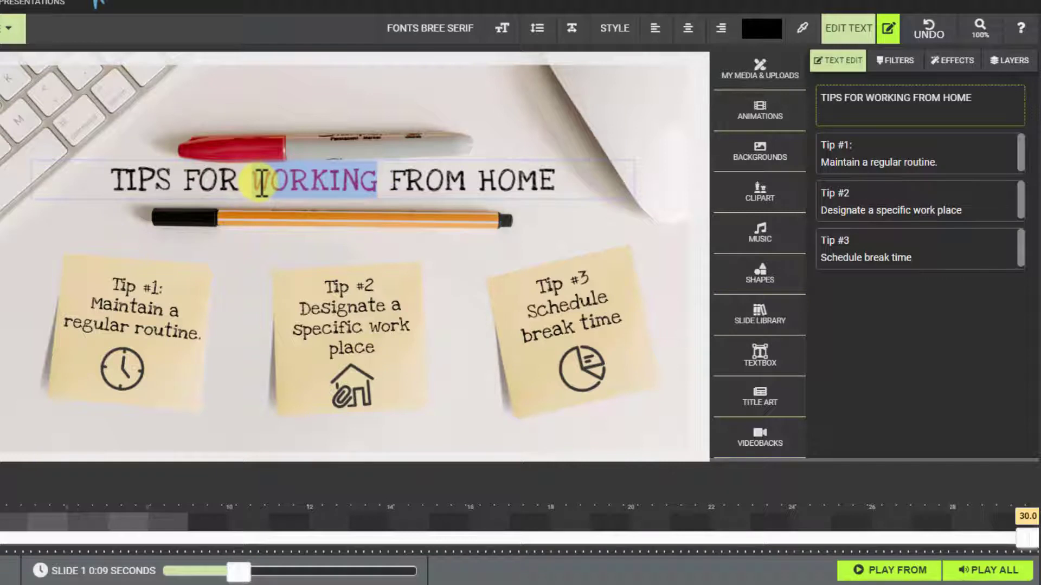
pyautogui.press('BackSpace')
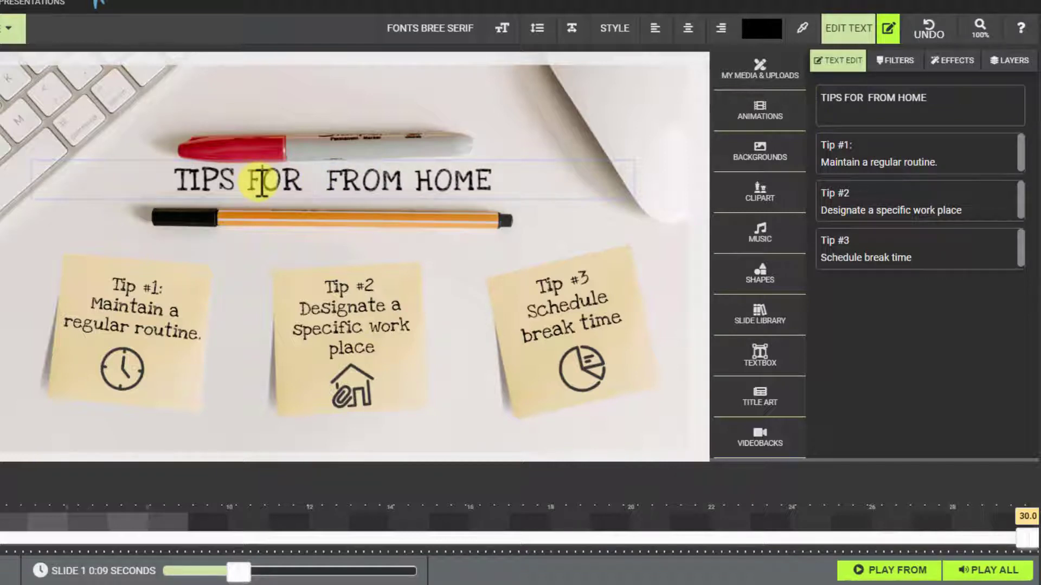
pyautogui.hotkey('ctrl', 'z')
pyautogui.click(343, 195)
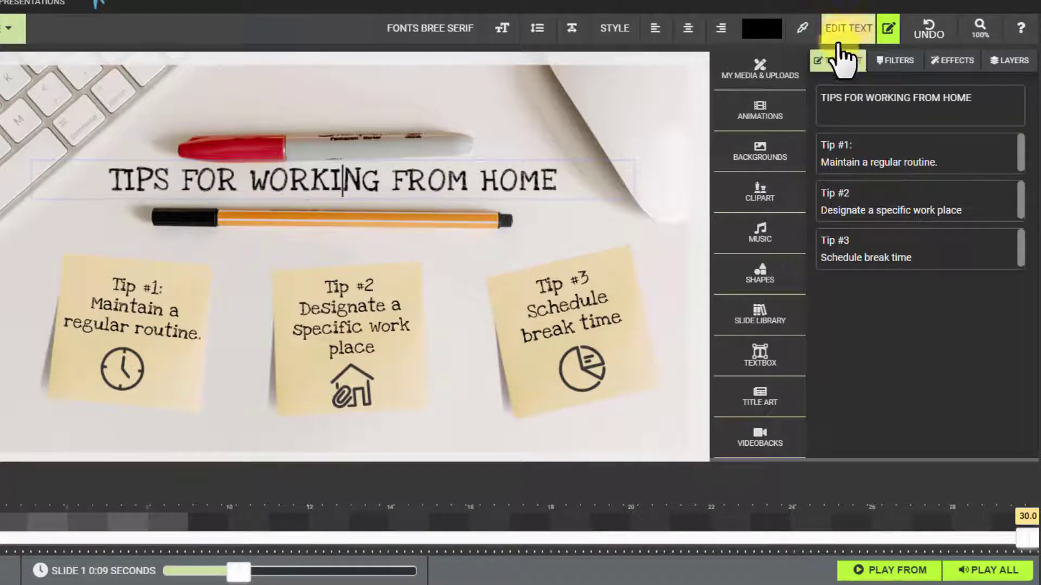
# Change the title text to "TIPS FOR WORKING AT SCHOOL" and shift the title slightly to the right on the slide.
pyautogui.moveTo(982, 99); pyautogui.dragTo(792, 109)
pyautogui.click(980, 103)
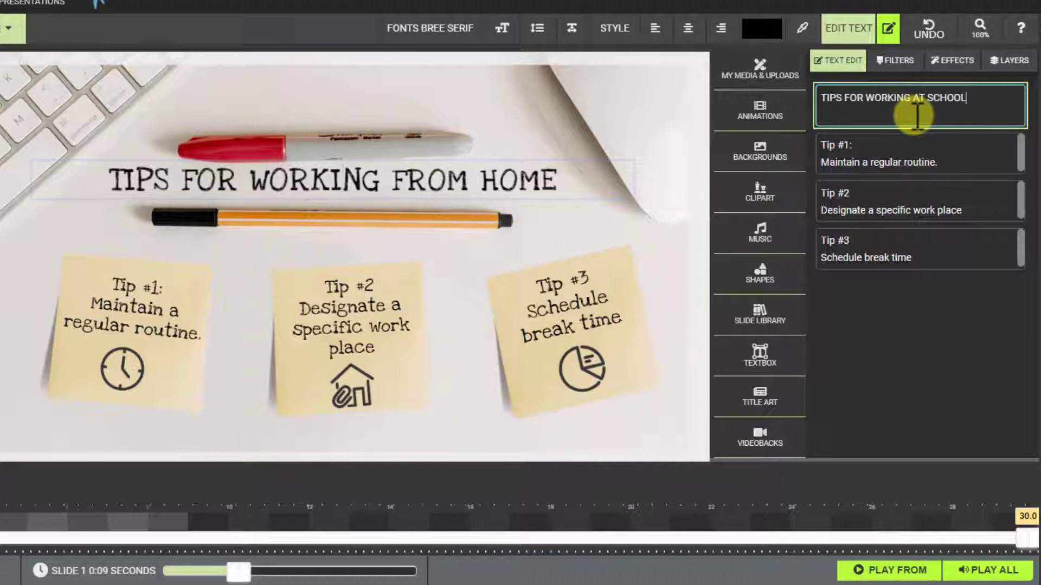
pyautogui.click(970, 159)
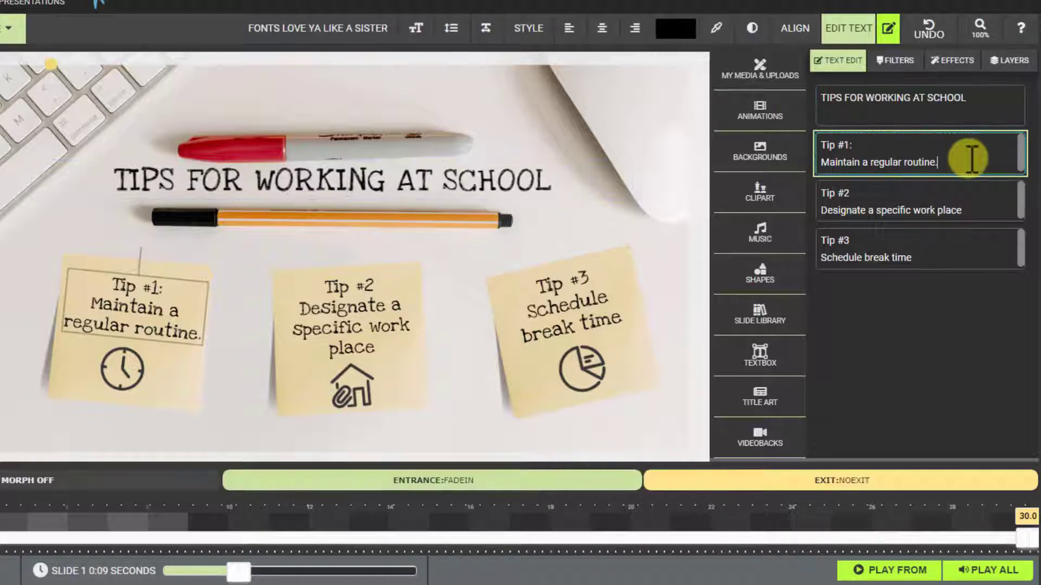
pyautogui.moveTo(417, 166); pyautogui.dragTo(425, 167)
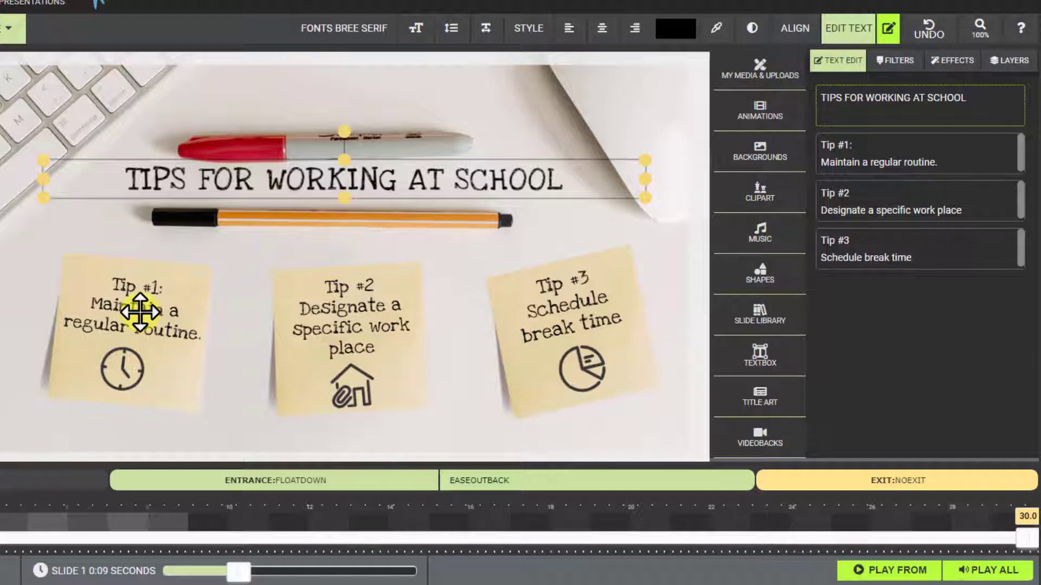
pyautogui.moveTo(258, 176); pyautogui.dragTo(279, 181)
# Replace the tip text on the Tip #1 sticky note with "KEEP CALM", keeping the "Tip #1:" heading.
pyautogui.click(134, 327)
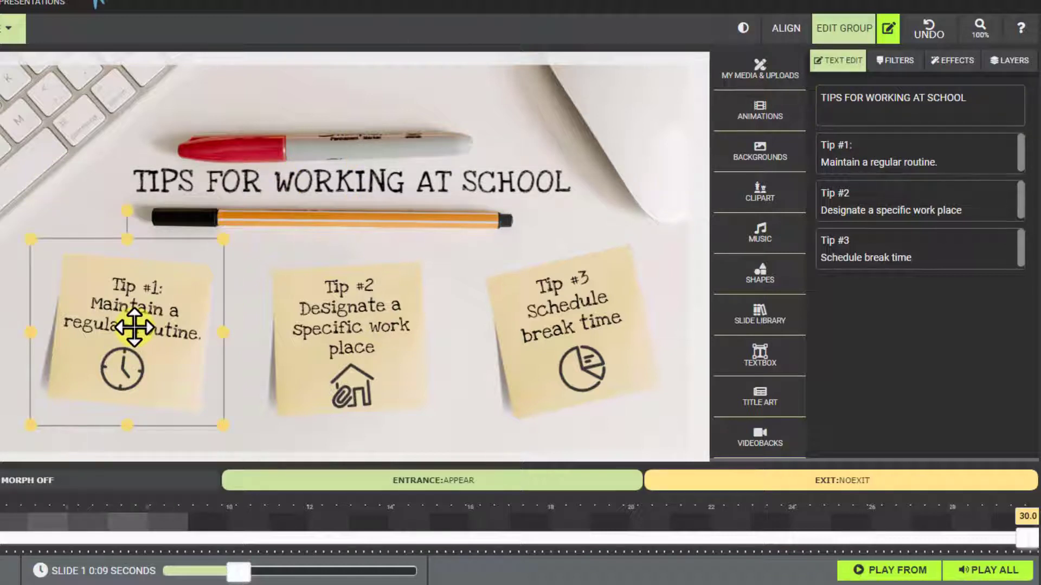
pyautogui.tripleClick(925, 159)
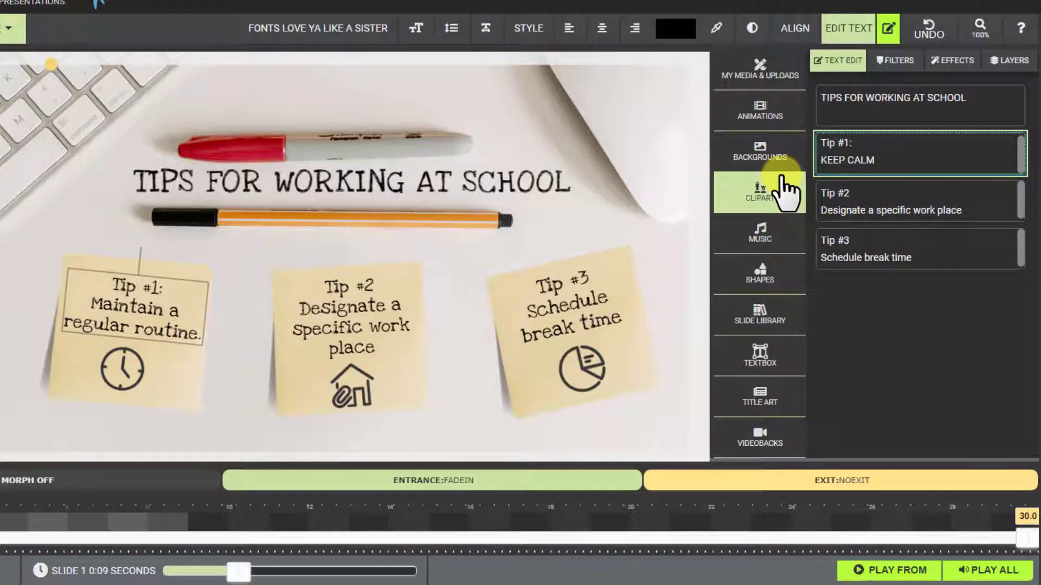
pyautogui.click(914, 197)
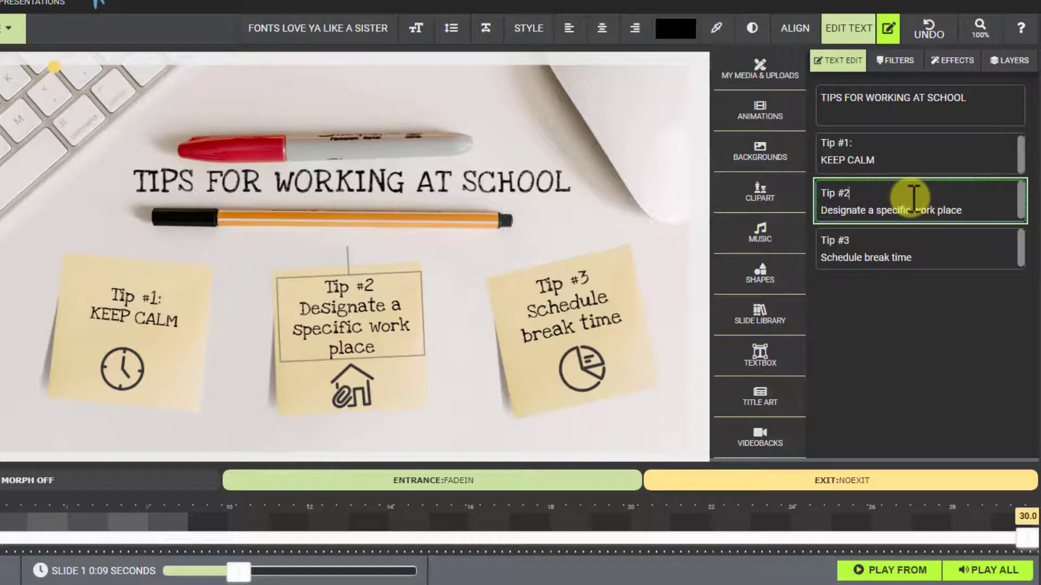
pyautogui.click(962, 159)
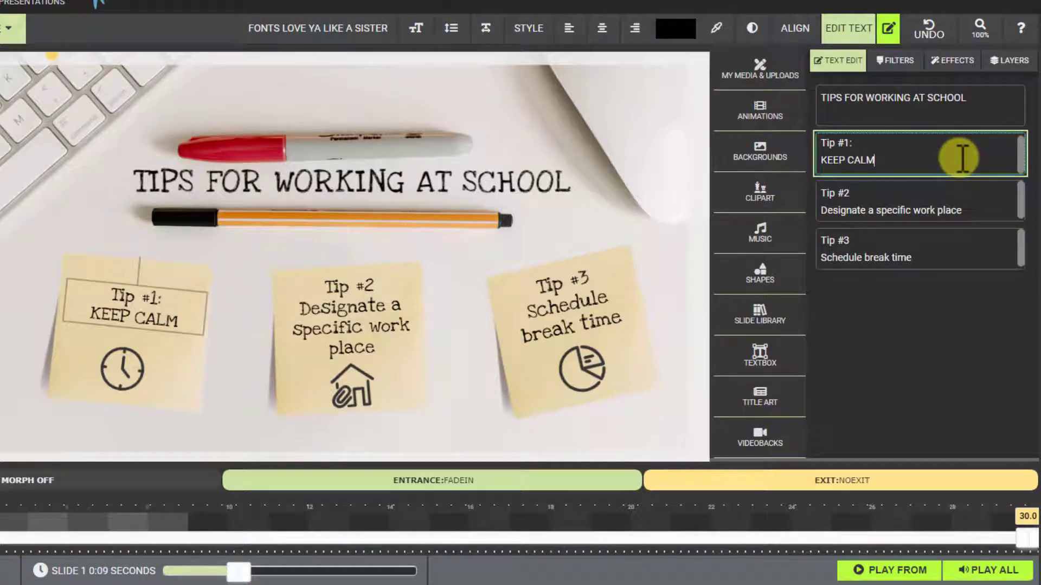
pyautogui.click(160, 362)
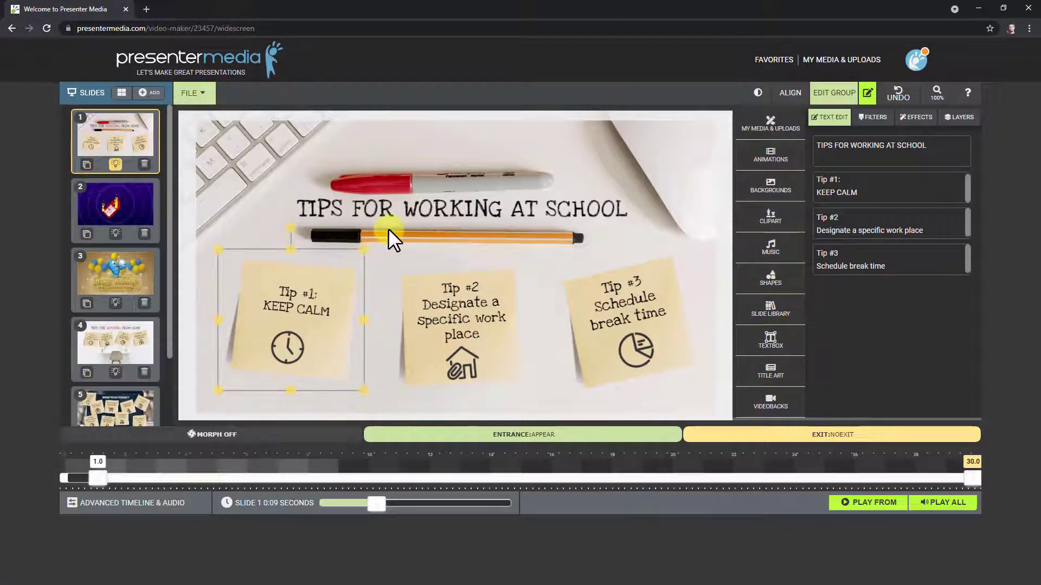
pyautogui.click(404, 209)
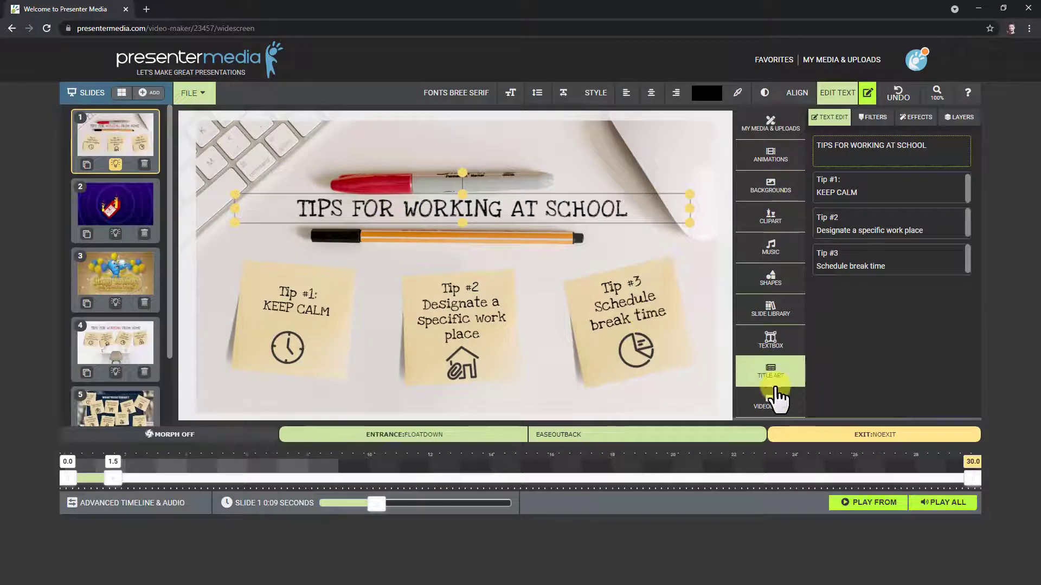
# Open slide 2 and look through the title art designs, closing the library without adding one.
pyautogui.click(115, 205)
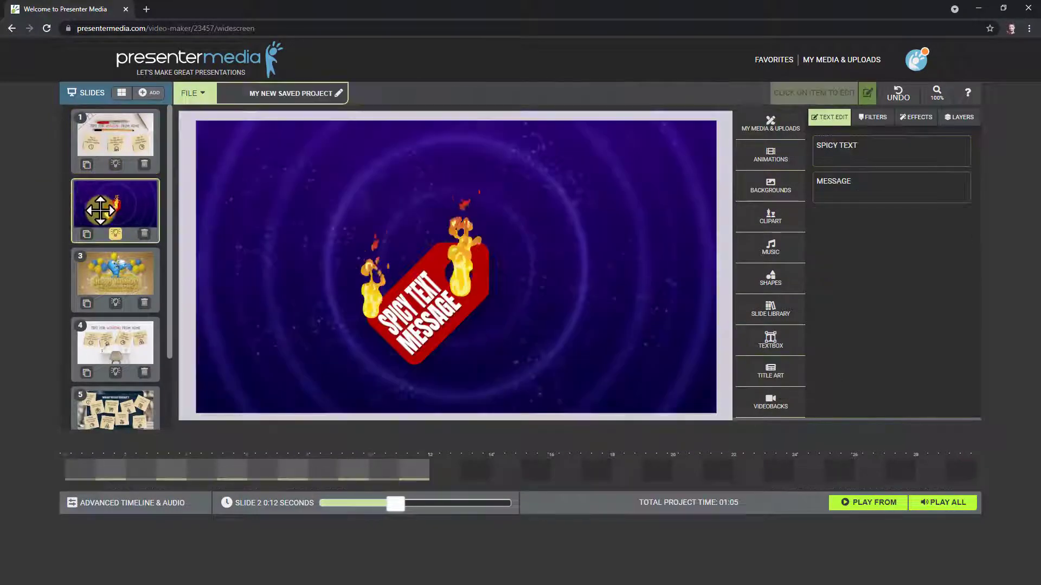
pyautogui.click(781, 375)
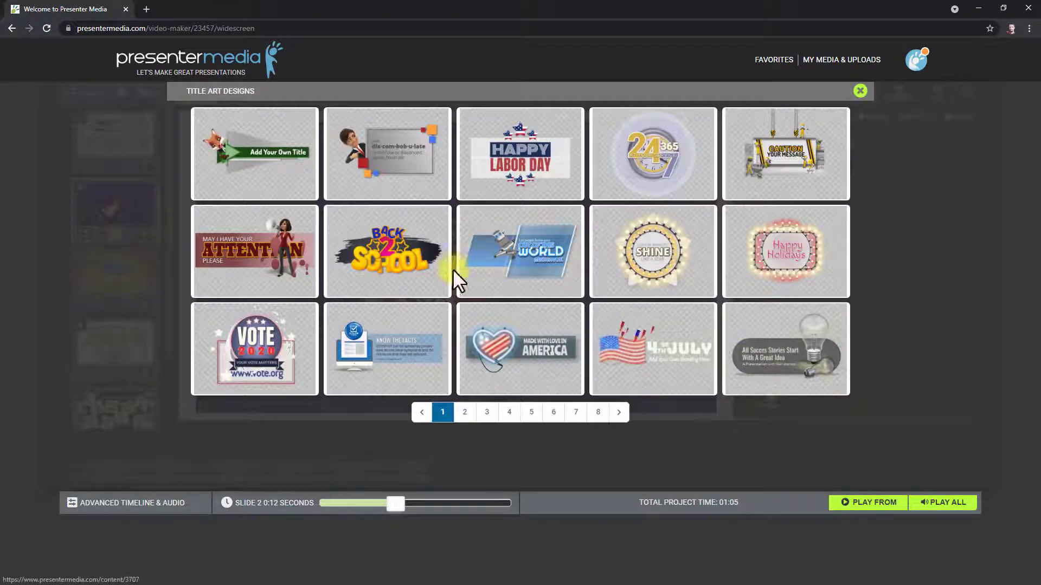
pyautogui.click(859, 92)
pyautogui.click(781, 379)
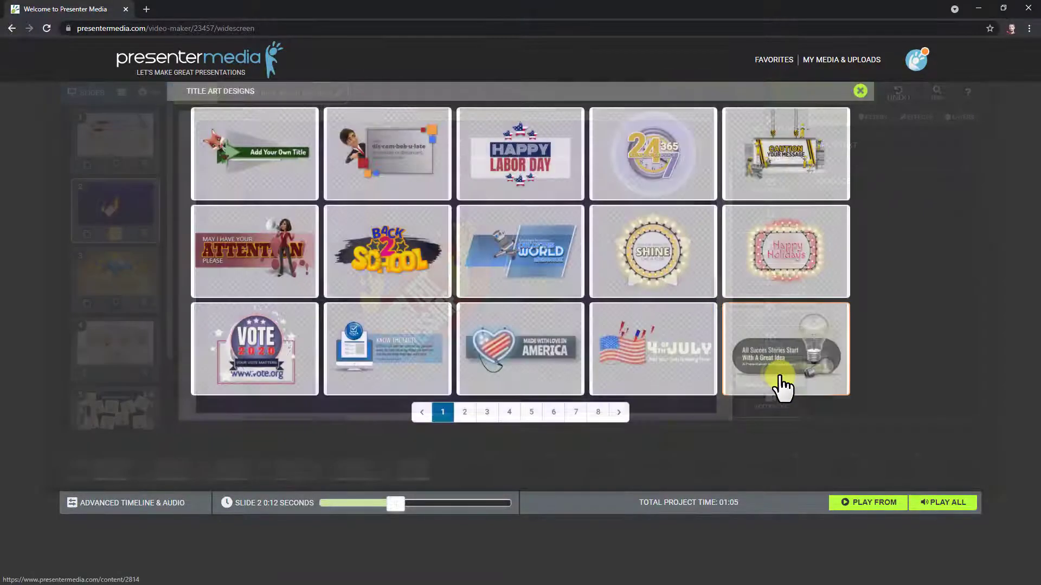
pyautogui.click(860, 92)
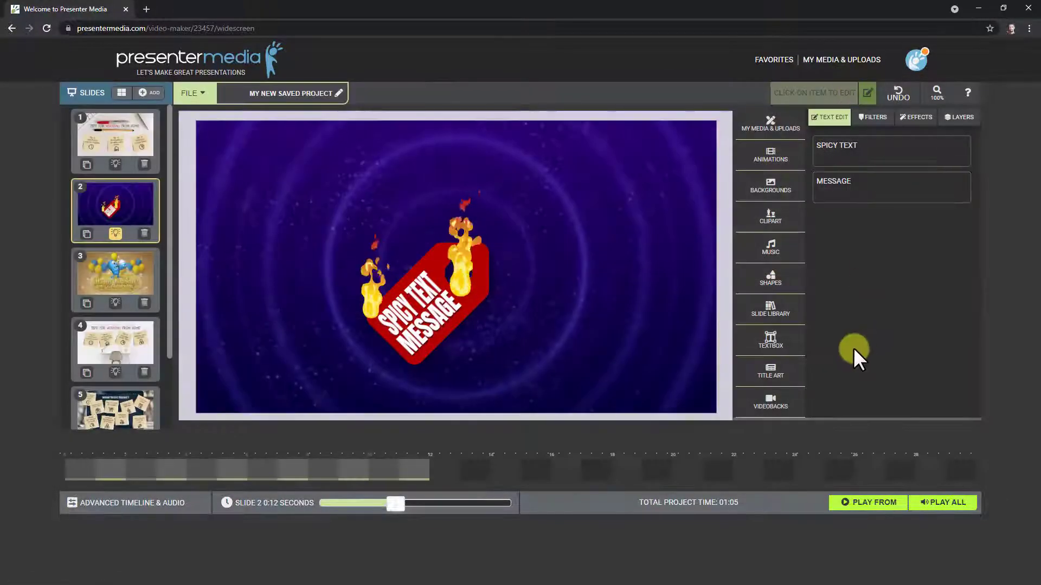
# Add a textbox in the Aladin font to slide 2 and widen it until its text fits on one line.
pyautogui.click(769, 343)
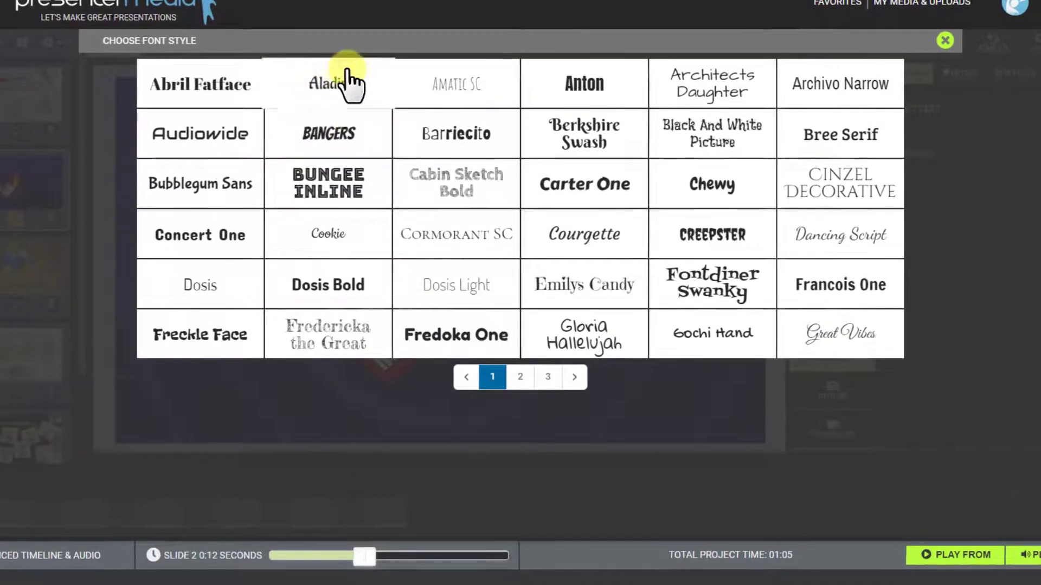
pyautogui.click(365, 124)
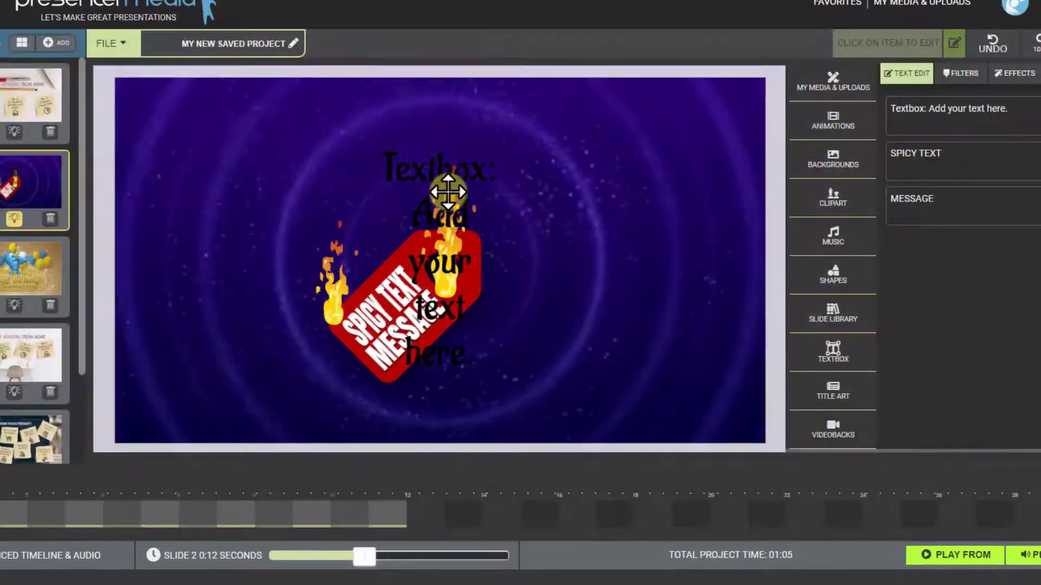
pyautogui.click(448, 192)
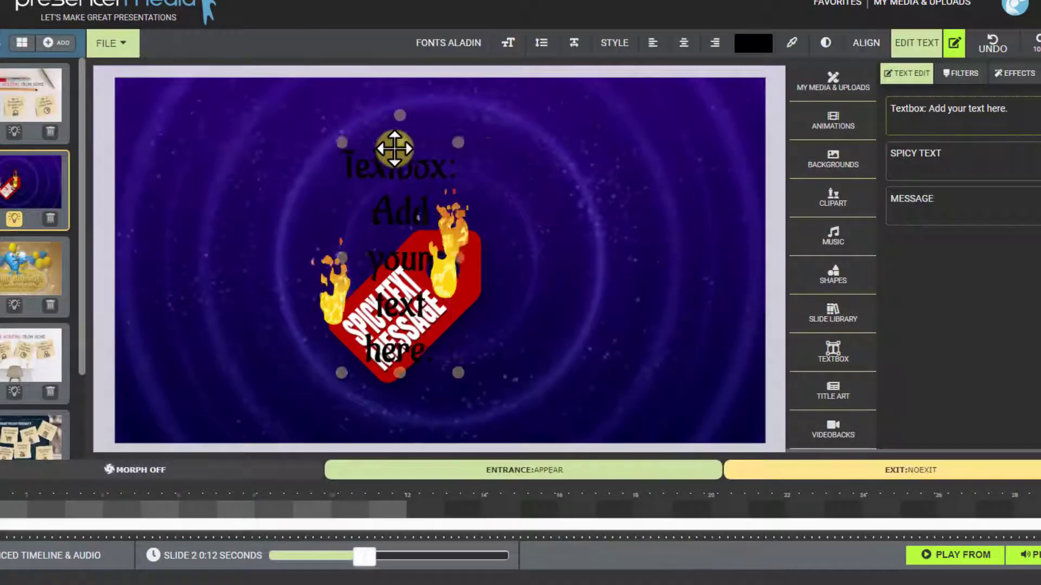
pyautogui.moveTo(465, 256); pyautogui.dragTo(697, 235)
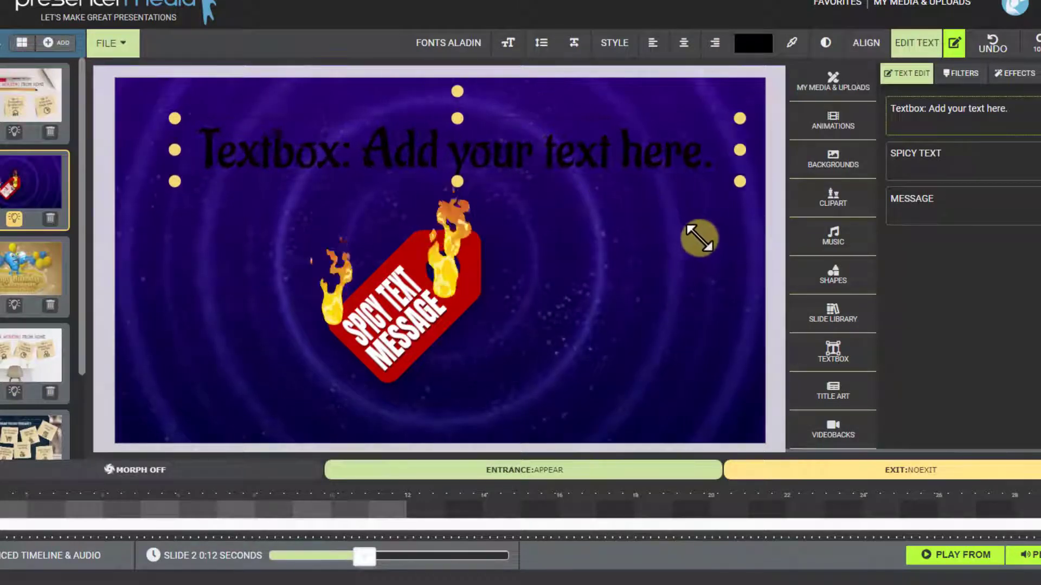
# Resize and reposition the textbox so it spans most of the slide's width above the red tag.
pyautogui.moveTo(336, 154); pyautogui.dragTo(266, 171)
pyautogui.click(139, 186)
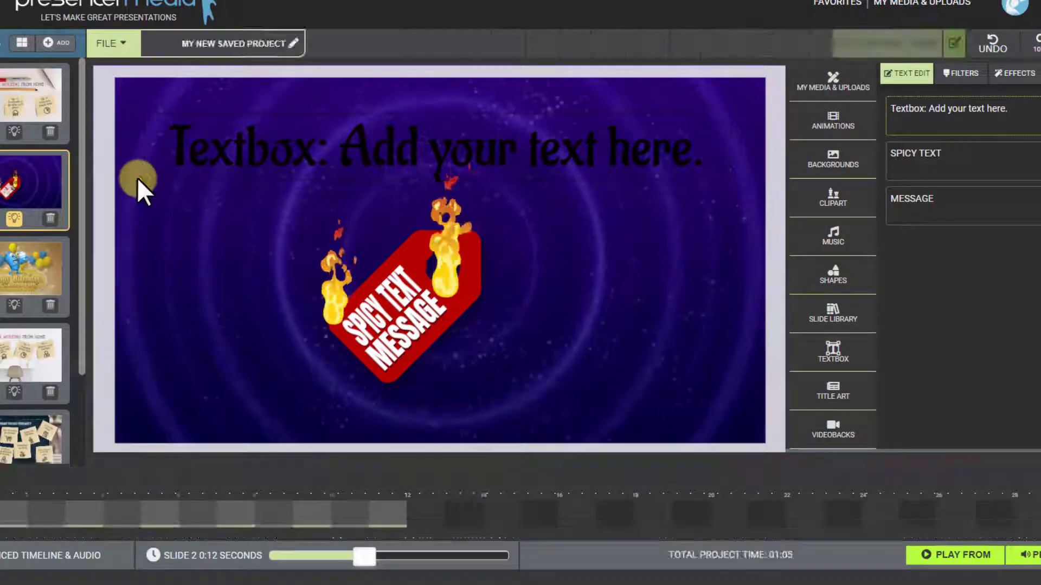
pyautogui.click(221, 144)
pyautogui.click(140, 179)
pyautogui.click(133, 184)
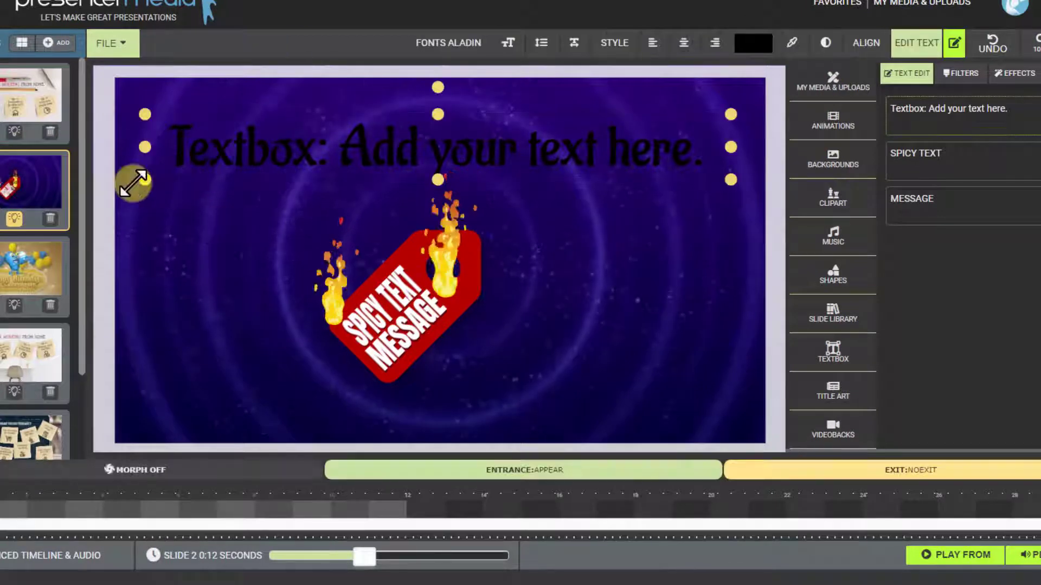
pyautogui.moveTo(208, 182); pyautogui.dragTo(186, 183)
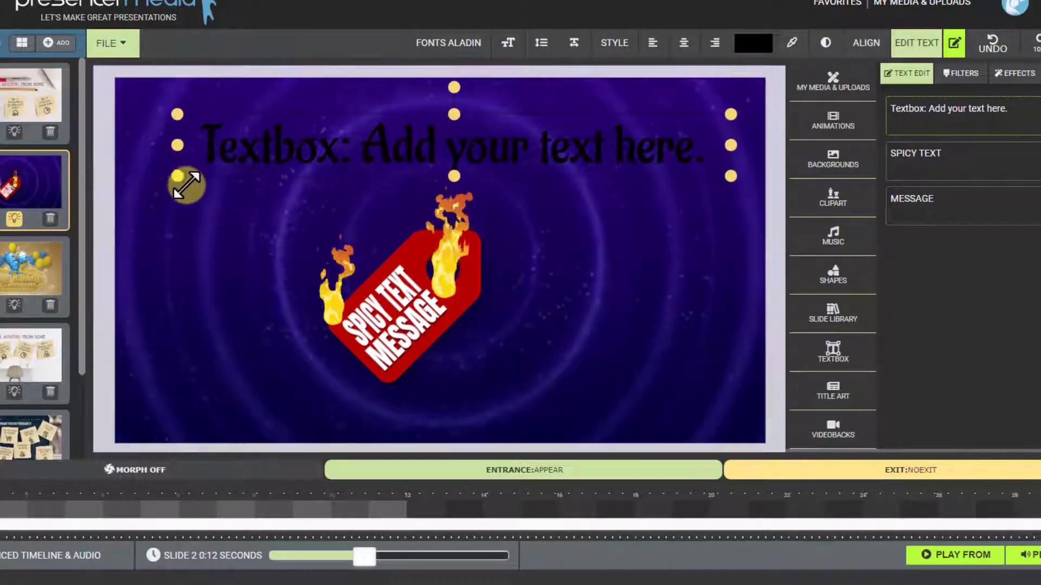
pyautogui.moveTo(242, 164); pyautogui.dragTo(225, 166)
pyautogui.moveTo(153, 151); pyautogui.dragTo(153, 216)
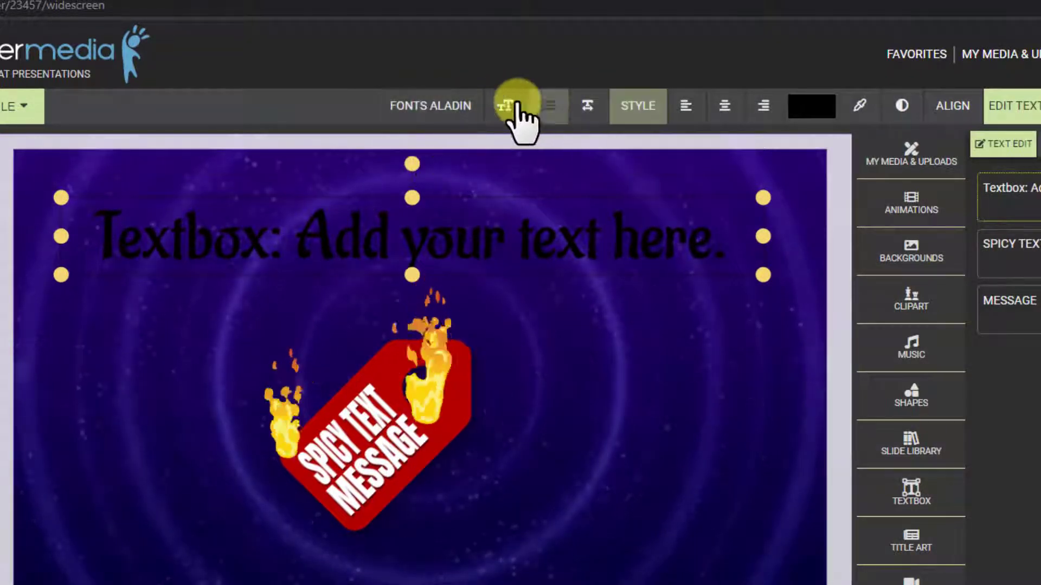
# Set the textbox's font to Fredoka One with slightly smaller text, and raise the box a little.
pyautogui.click(441, 111)
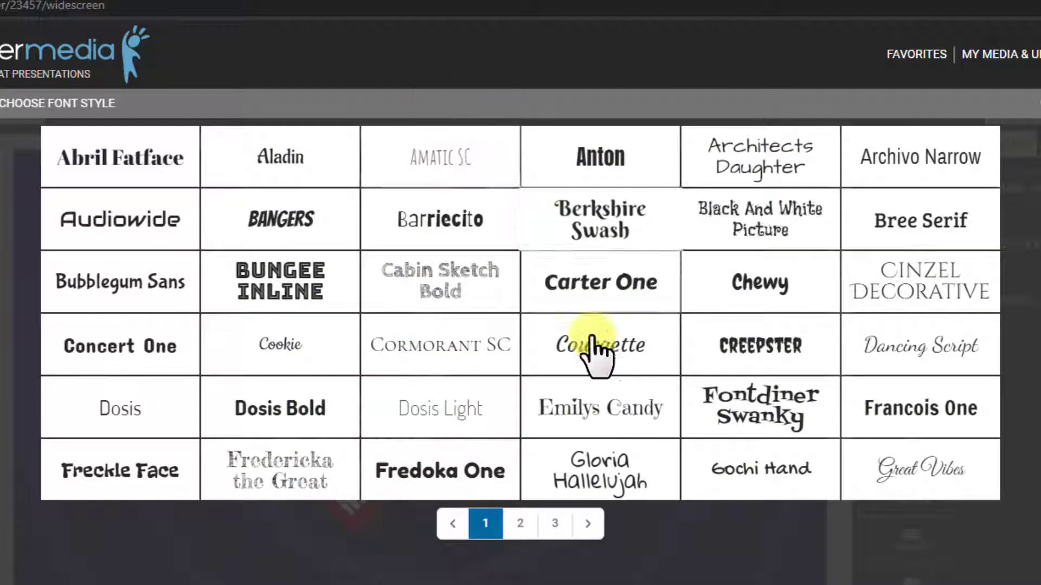
pyautogui.click(458, 471)
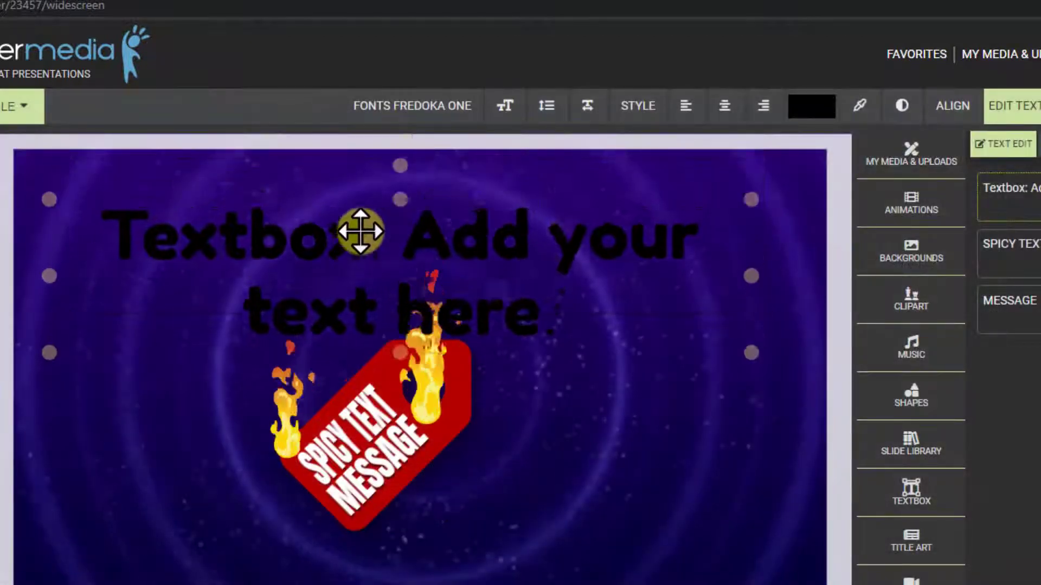
pyautogui.moveTo(361, 231); pyautogui.dragTo(368, 206)
pyautogui.moveTo(523, 146); pyautogui.dragTo(609, 148)
pyautogui.click(596, 117)
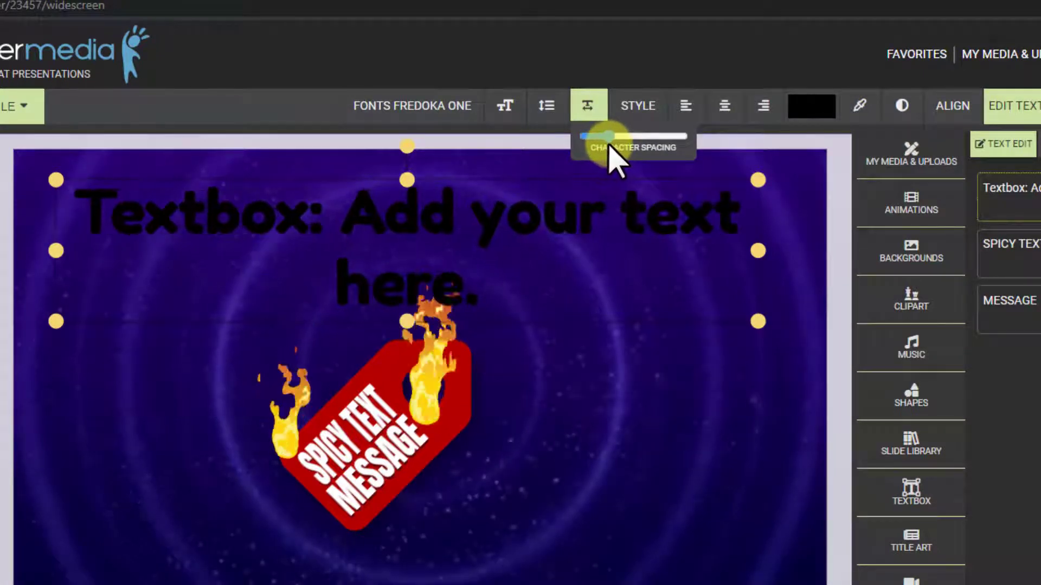
# Try the italic style on the textbox text and turn it off again.
pyautogui.click(646, 106)
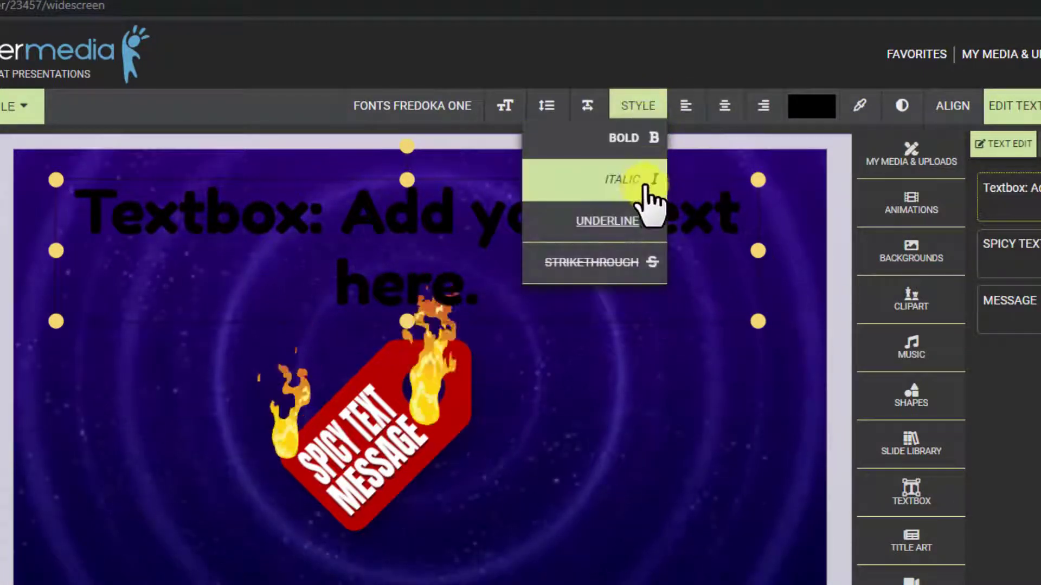
pyautogui.click(614, 227)
pyautogui.click(634, 187)
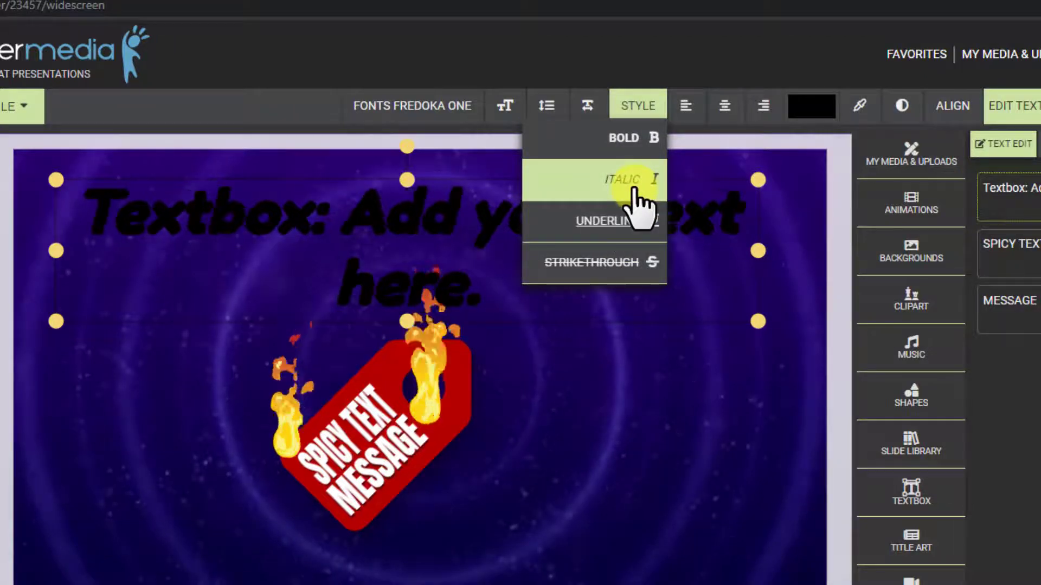
pyautogui.click(634, 186)
# Try left and right alignment on the textbox text and return it to centred.
pyautogui.click(685, 108)
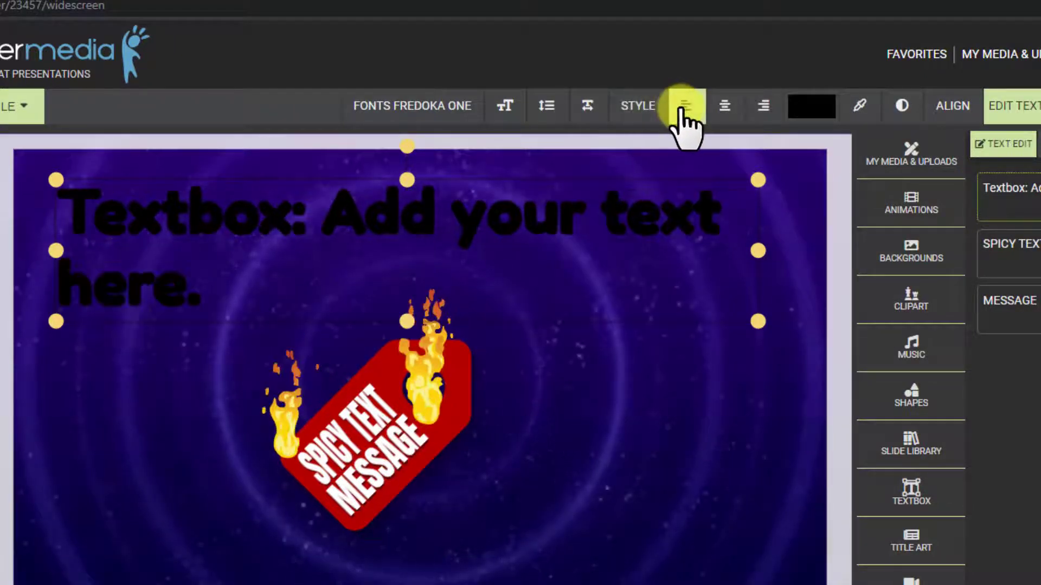
pyautogui.click(761, 108)
pyautogui.click(727, 108)
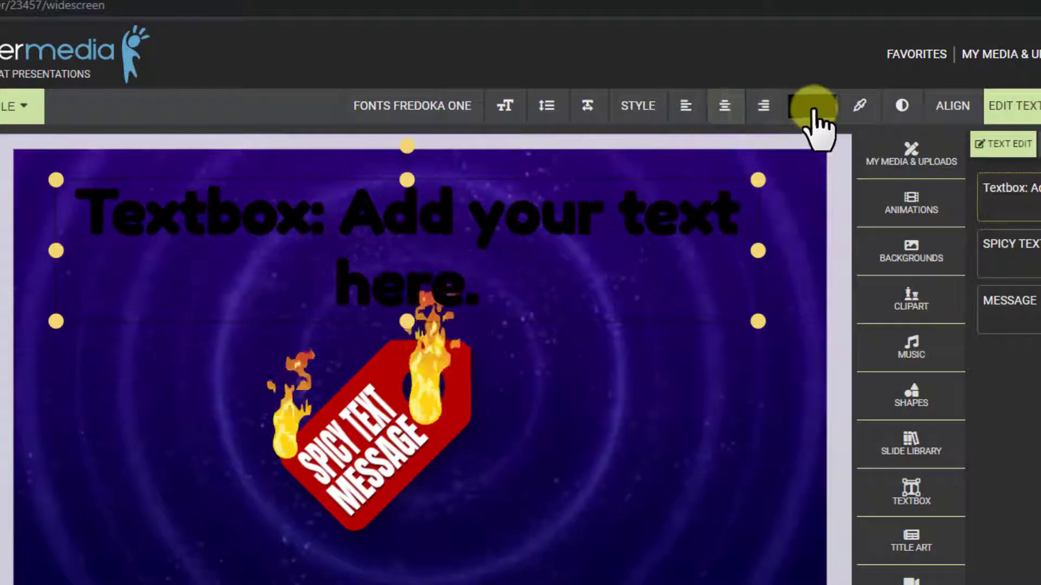
# Set the textbox's text colour to white (#FFFFFF).
pyautogui.click(829, 109)
pyautogui.moveTo(728, 147); pyautogui.dragTo(706, 144)
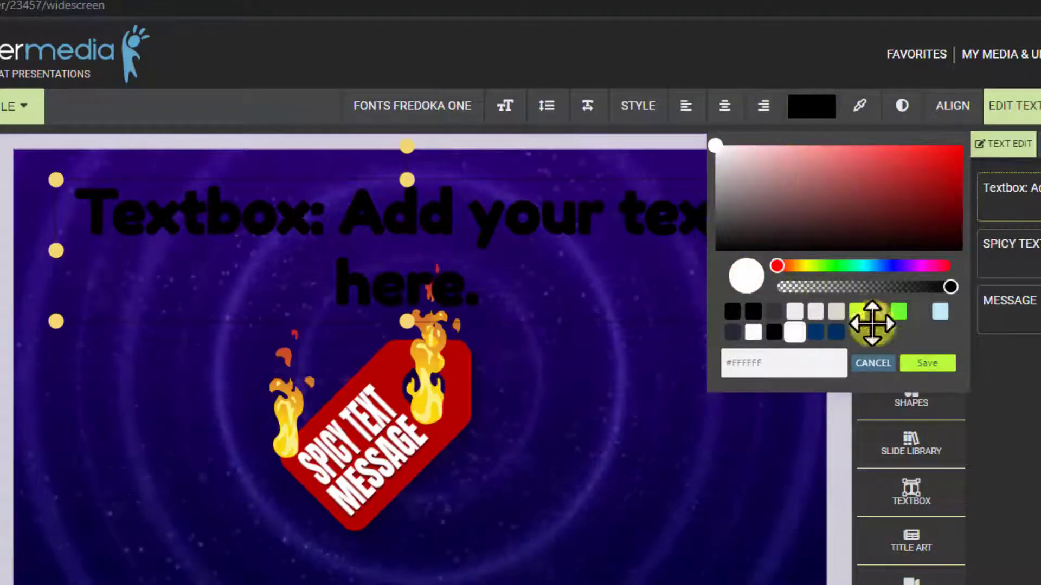
pyautogui.click(936, 370)
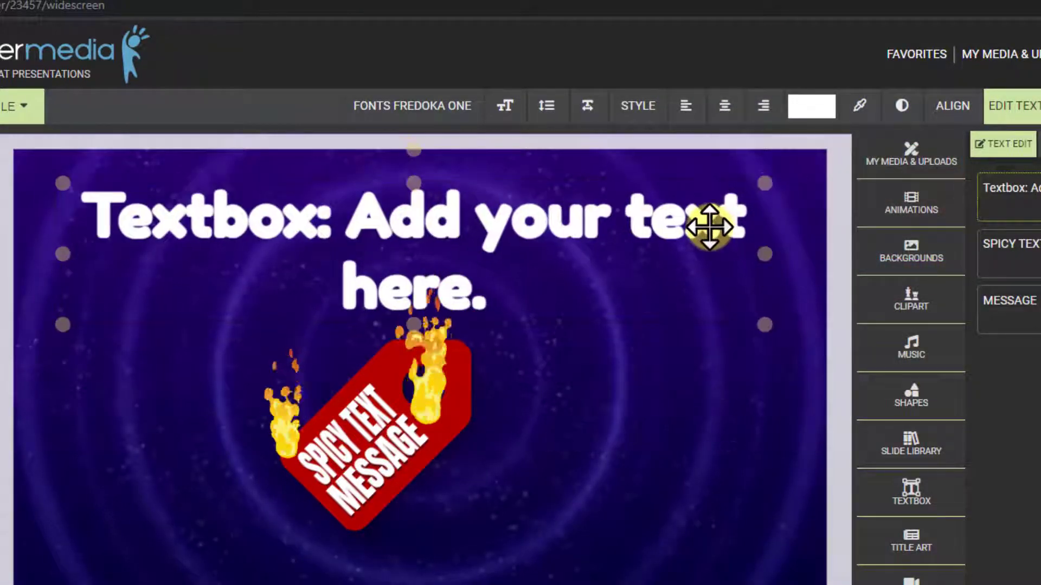
# Try sampling the background's dark purple as the text colour, and detach the slide background and restore it.
pyautogui.click(861, 109)
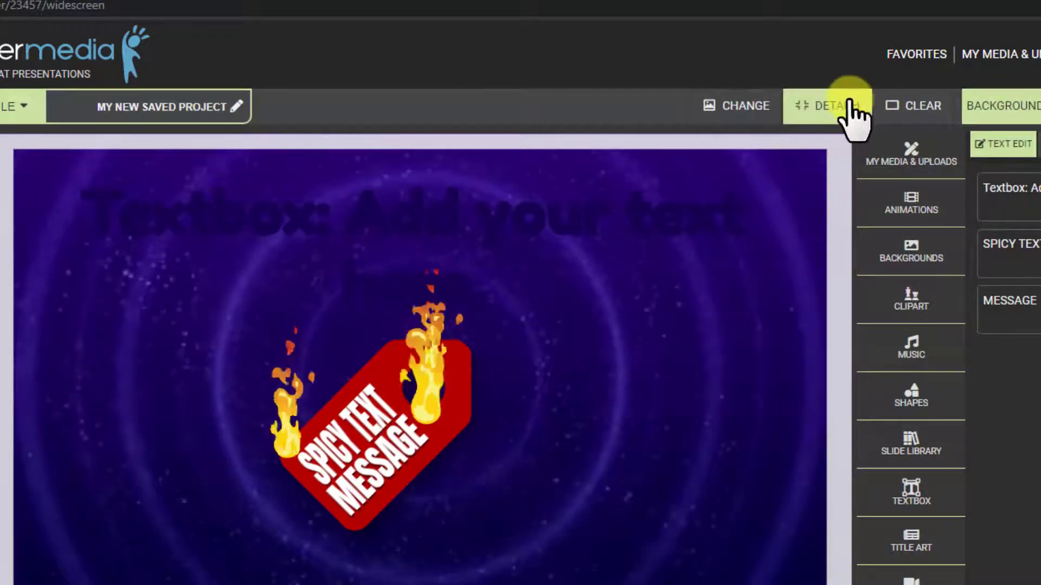
pyautogui.click(851, 111)
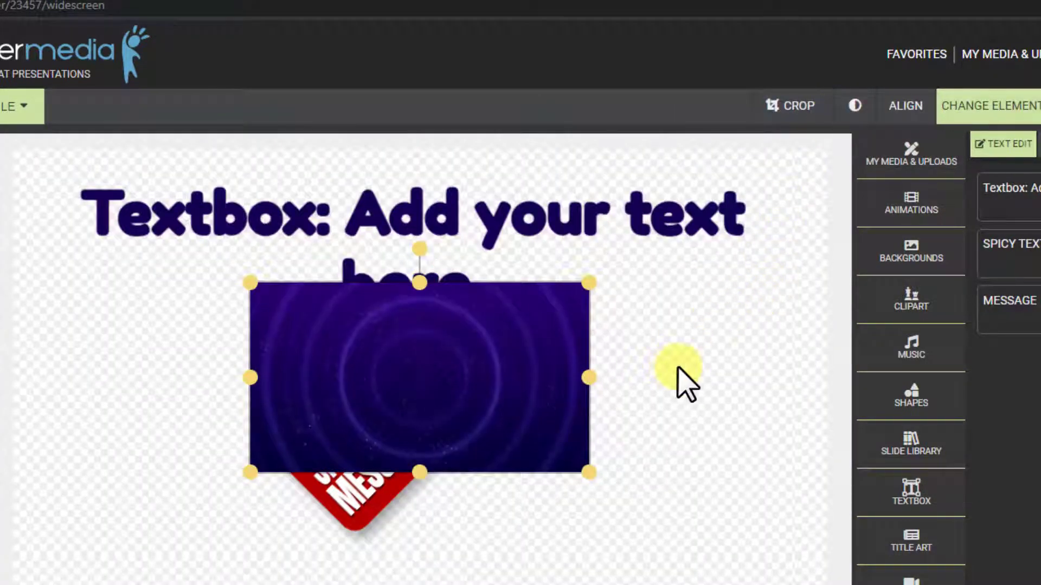
pyautogui.rightClick(564, 386)
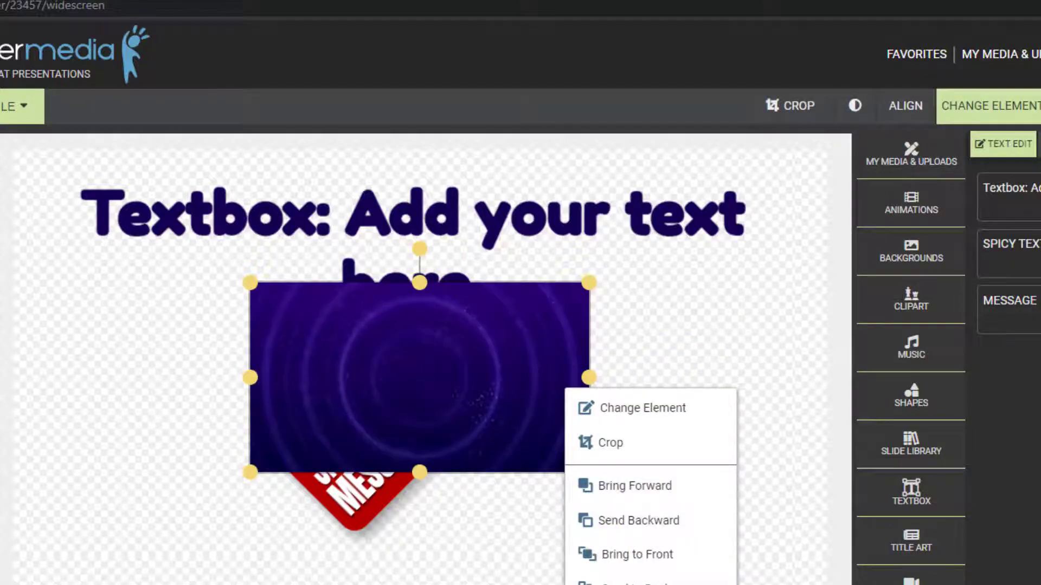
pyautogui.click(624, 584)
# Change the dark purple textbox text back to white (#FFFFFF).
pyautogui.click(474, 209)
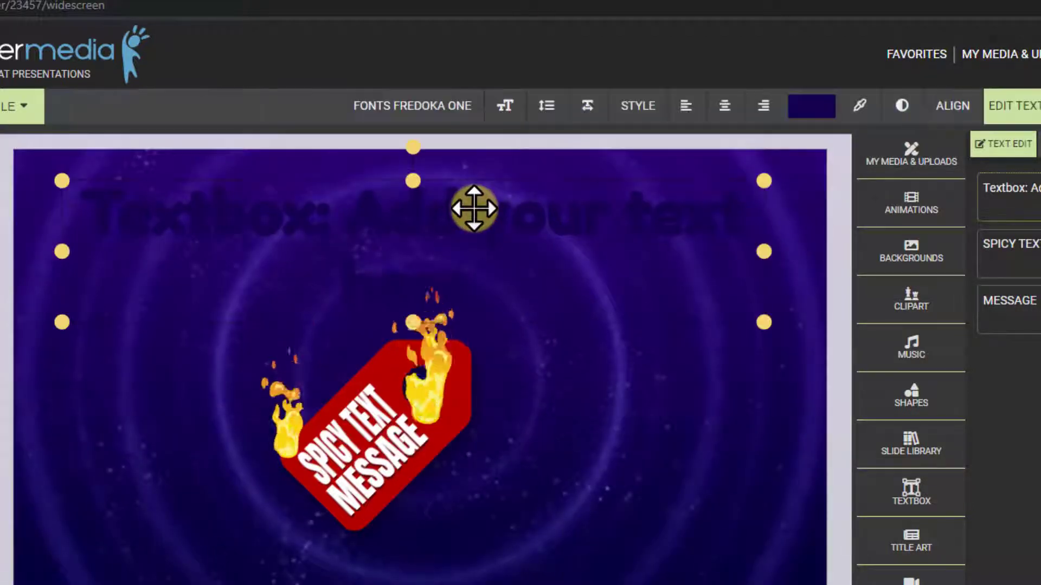
pyautogui.click(804, 114)
pyautogui.moveTo(727, 168); pyautogui.dragTo(716, 144)
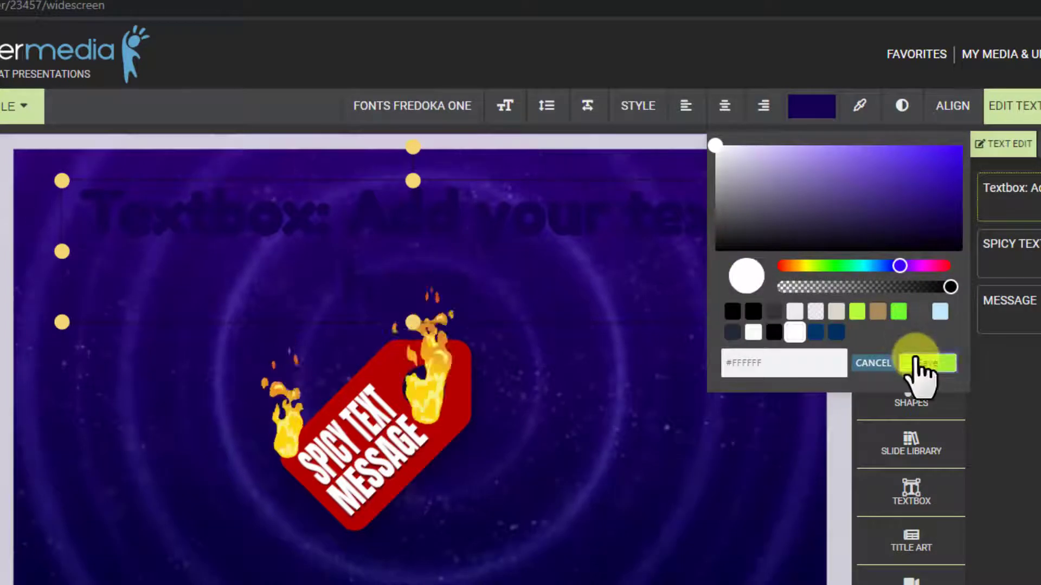
pyautogui.click(916, 361)
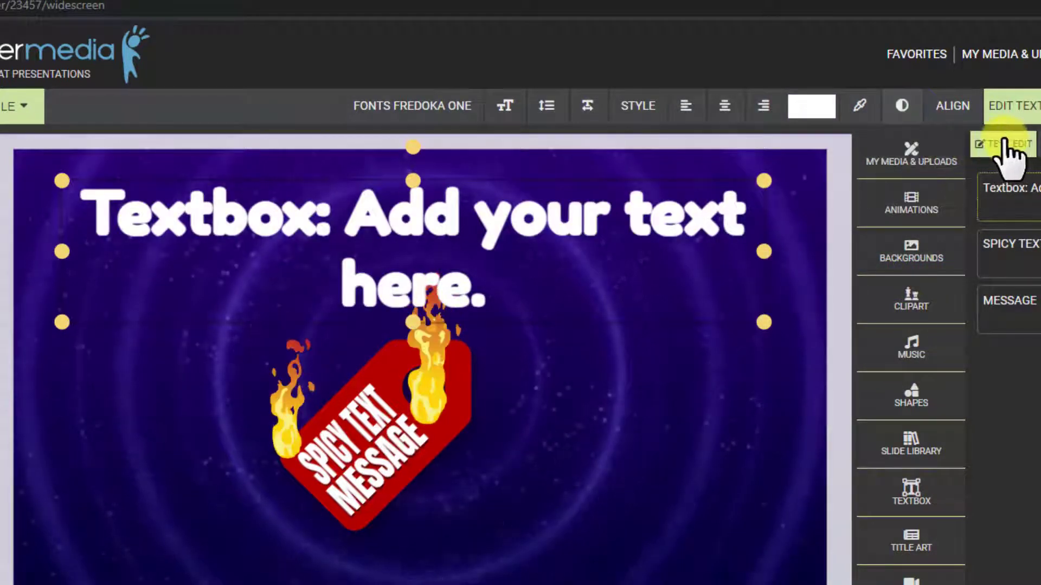
# Try making the textbox text about half transparent and return it to full opacity.
pyautogui.click(901, 108)
pyautogui.moveTo(994, 138); pyautogui.dragTo(942, 137)
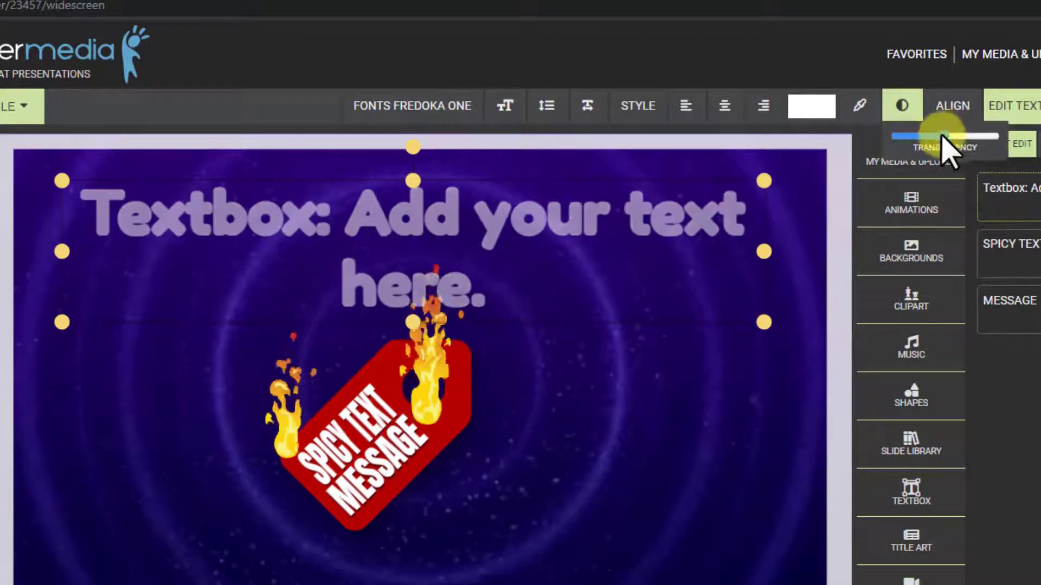
pyautogui.moveTo(603, 216)
pyautogui.mouseDown()
pyautogui.moveTo(612, 206)
pyautogui.moveTo(606, 215)
pyautogui.mouseUp()
# Move the burning red tag group slightly down and to the right on the slide.
pyautogui.moveTo(427, 396); pyautogui.dragTo(452, 443)
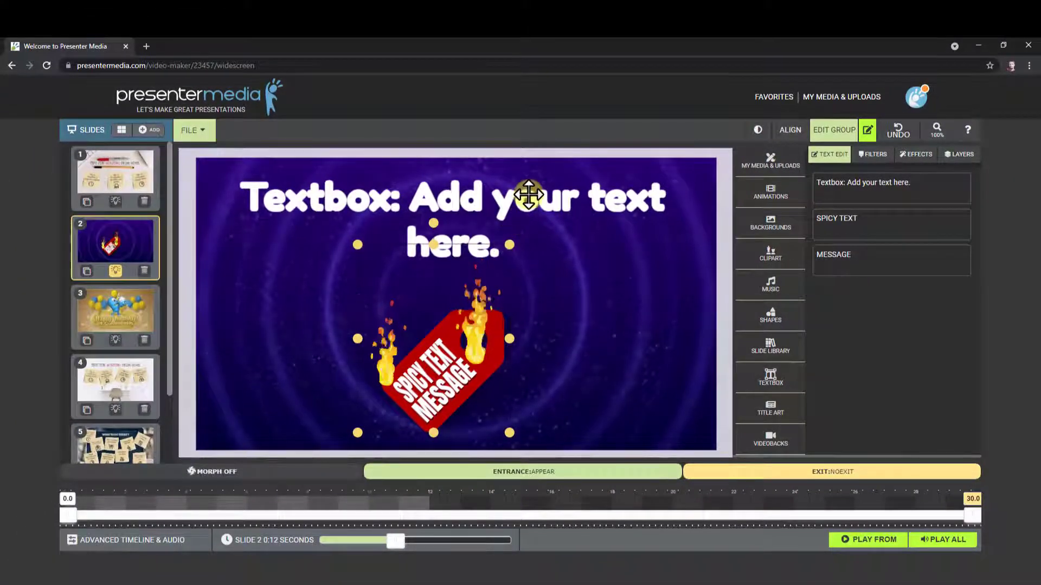
# Set the first gradient colour for the textbox text to purple (#900FCA).
pyautogui.click(529, 193)
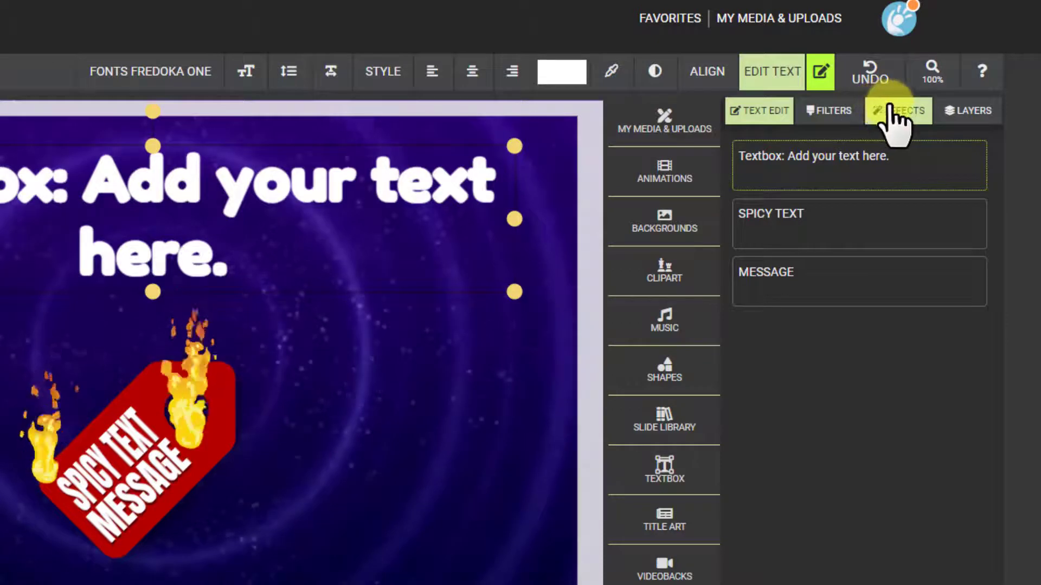
pyautogui.click(896, 113)
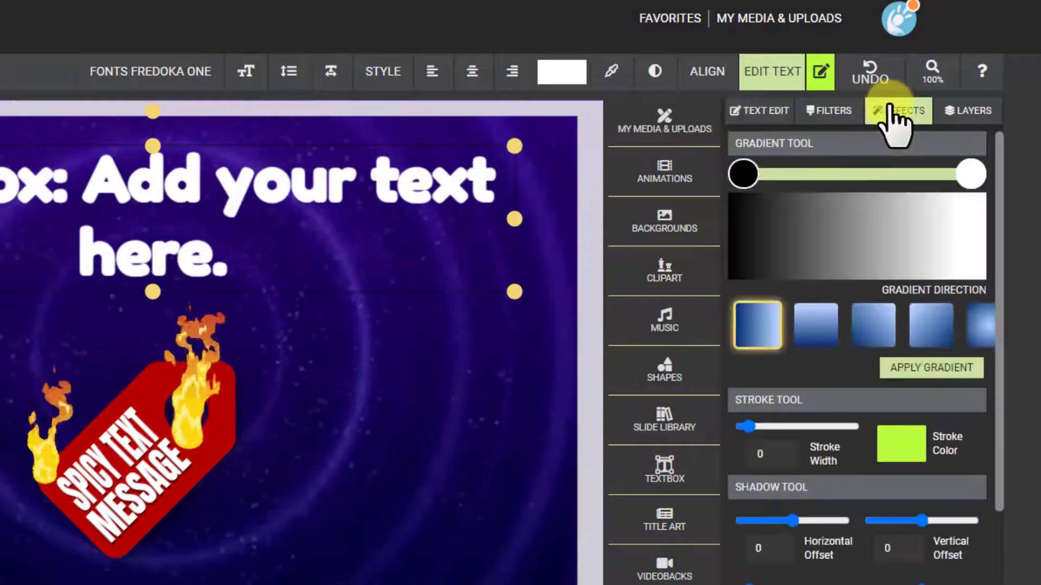
pyautogui.click(744, 174)
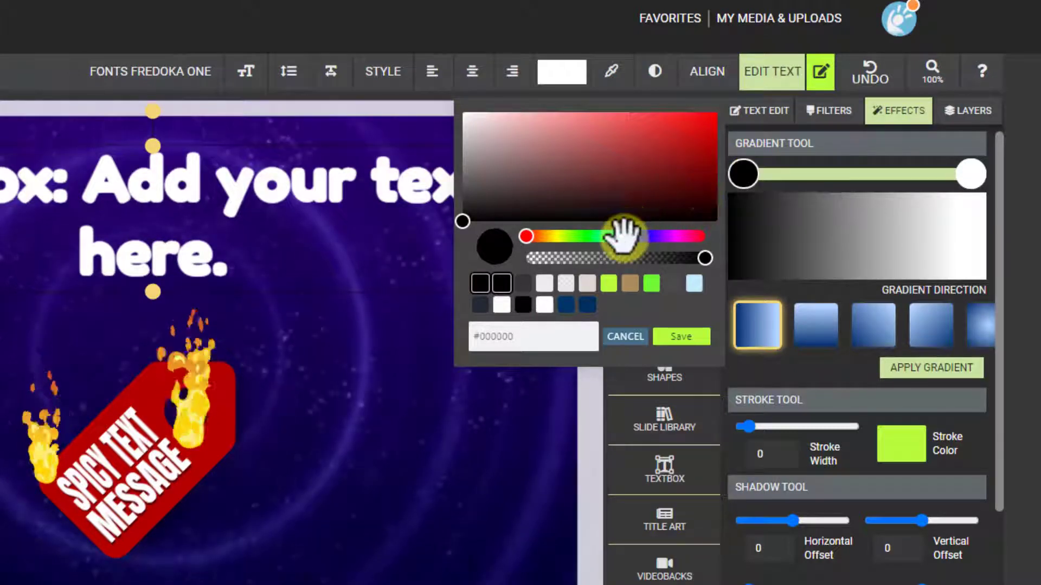
pyautogui.moveTo(622, 234); pyautogui.dragTo(664, 246)
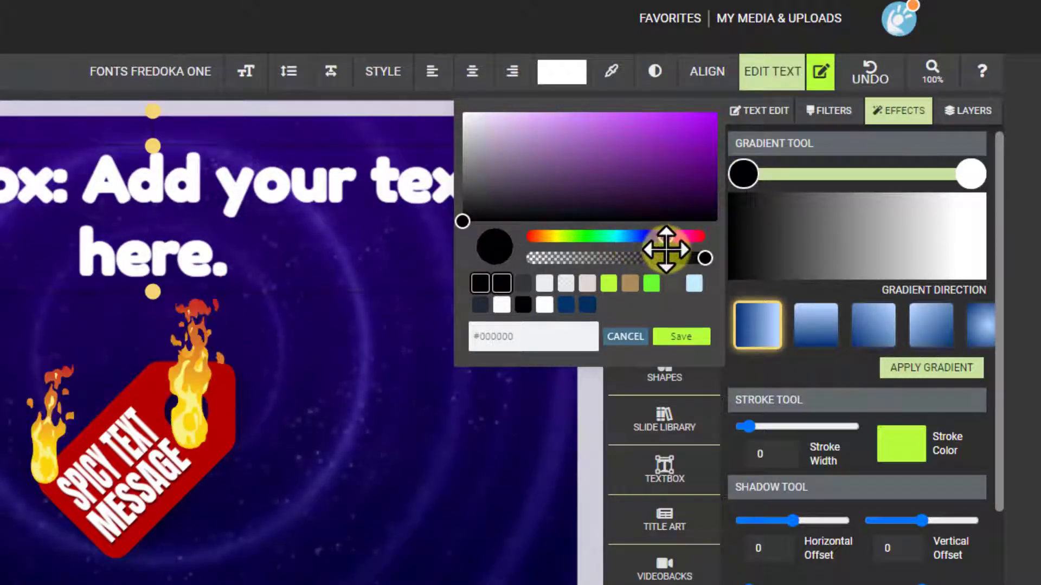
pyautogui.click(708, 121)
pyautogui.click(677, 340)
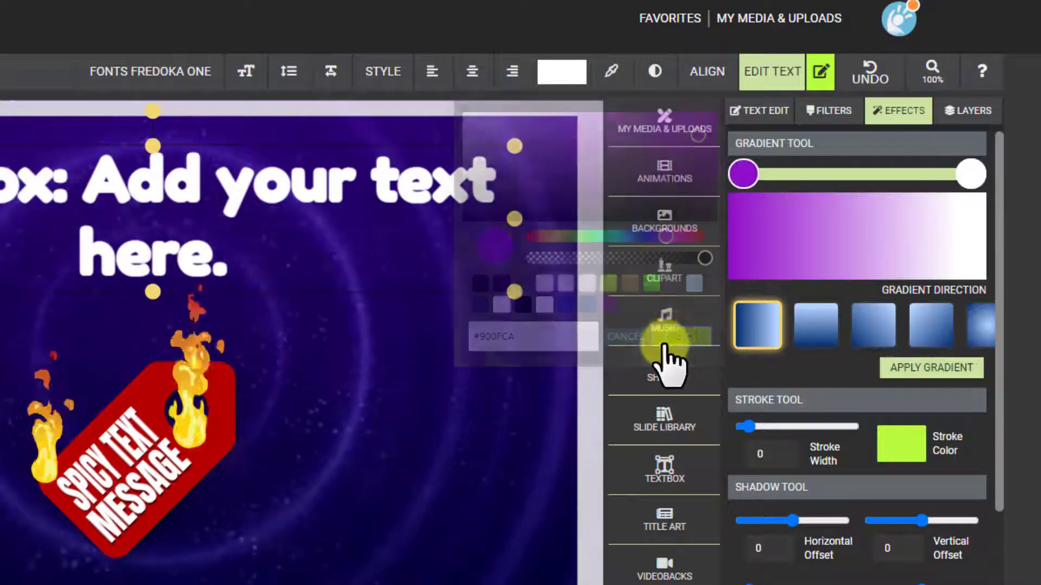
# Set the second gradient colour for the textbox text to crimson (#CA014C).
pyautogui.click(966, 173)
pyautogui.moveTo(688, 236)
pyautogui.mouseDown()
pyautogui.moveTo(656, 239)
pyautogui.moveTo(675, 249)
pyautogui.mouseUp()
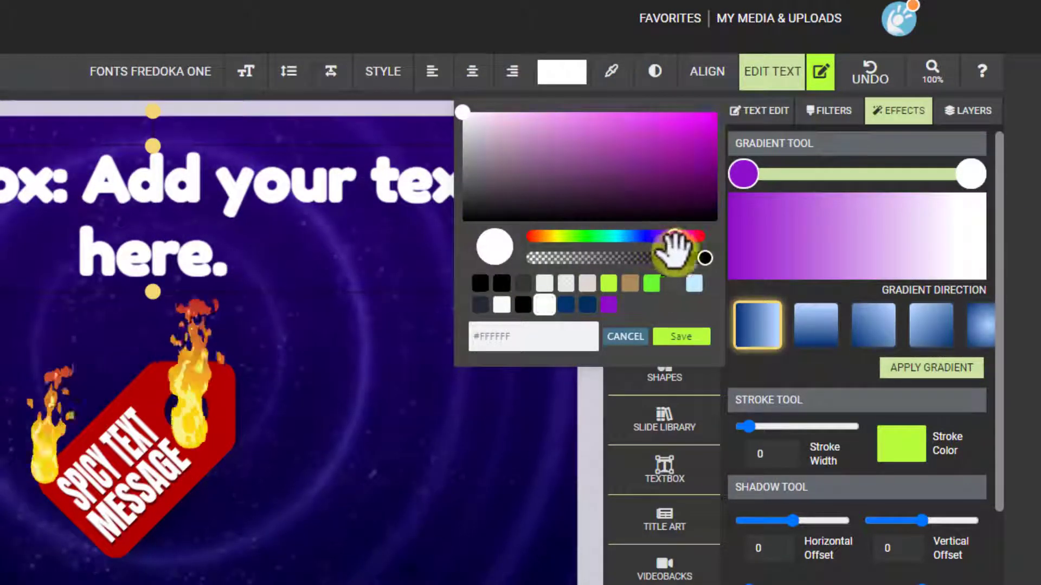
pyautogui.moveTo(705, 163); pyautogui.dragTo(715, 135)
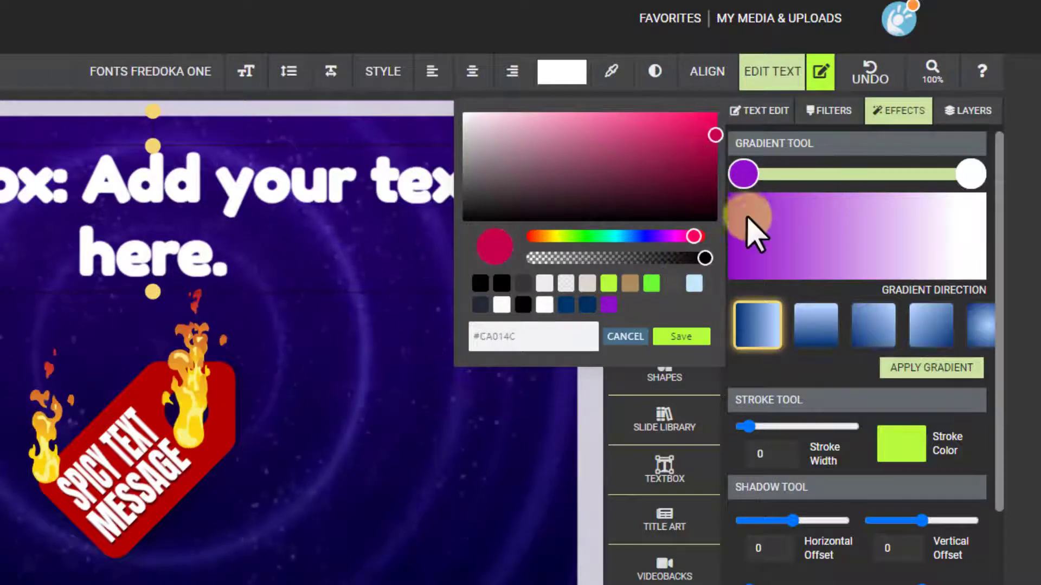
pyautogui.click(674, 339)
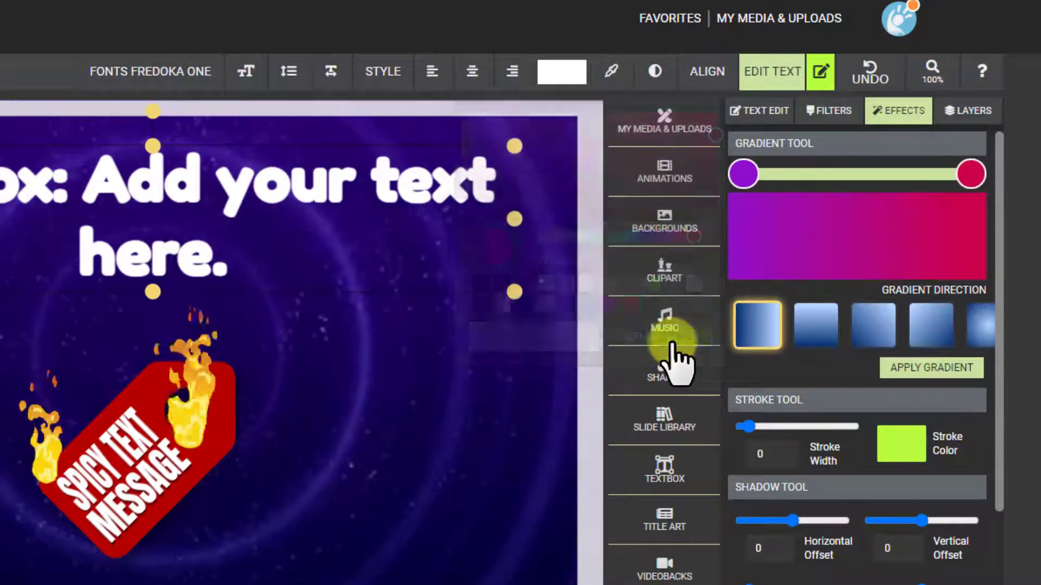
# Choose the first diagonal gradient direction and apply the purple-to-crimson gradient to the textbox text.
pyautogui.click(827, 333)
pyautogui.click(756, 328)
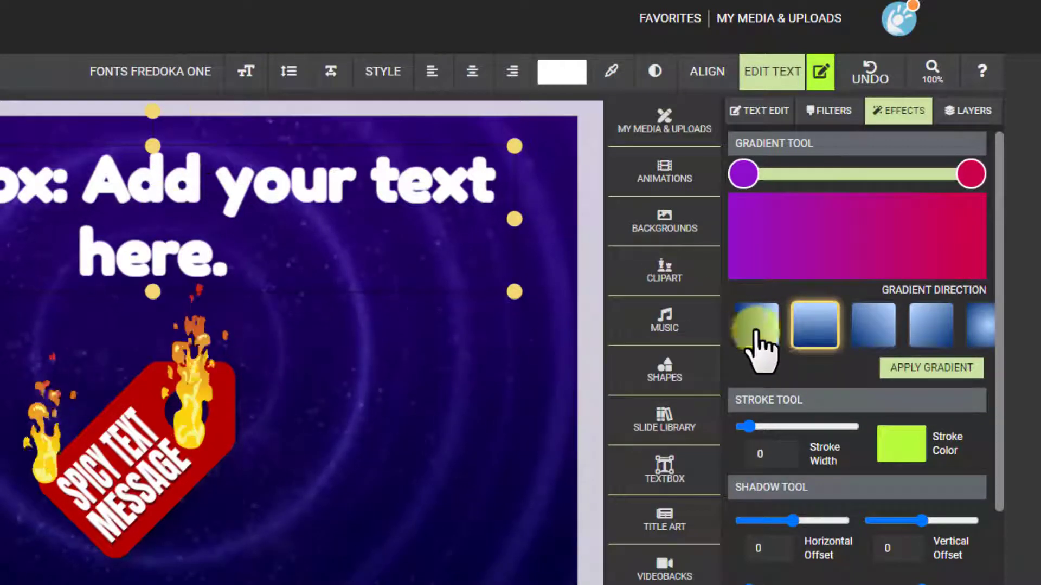
pyautogui.click(875, 331)
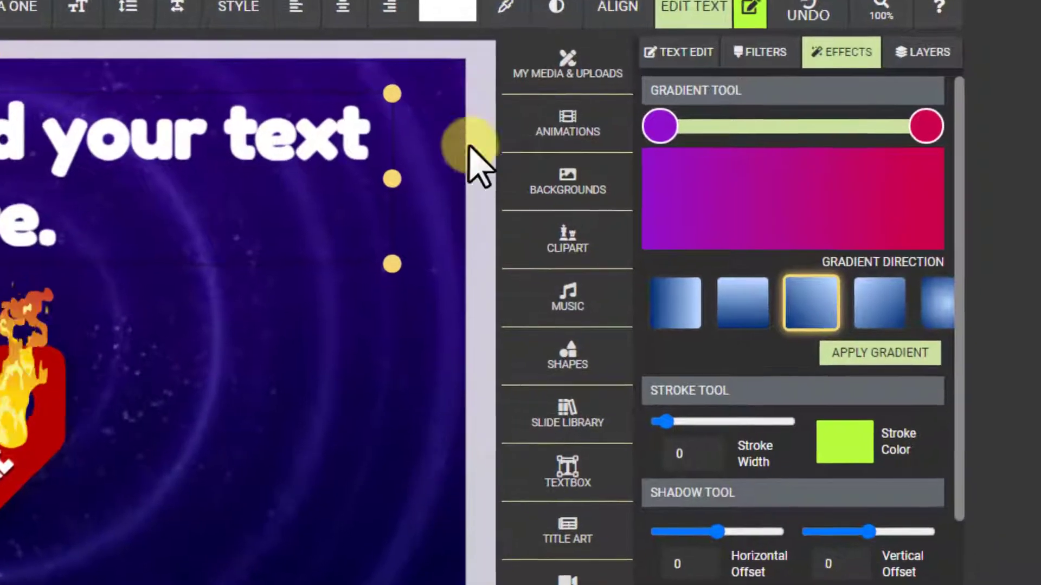
pyautogui.click(874, 338)
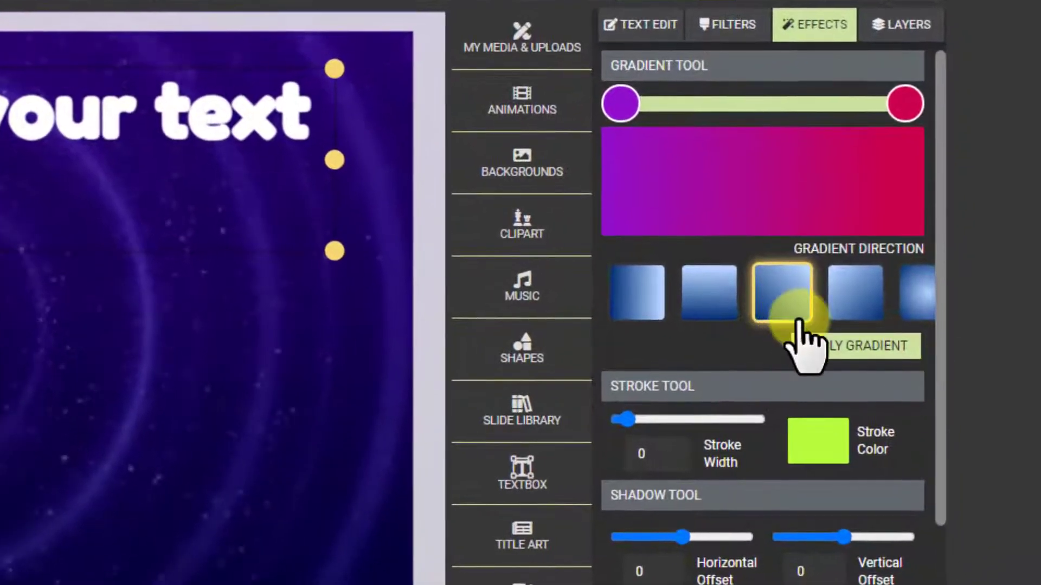
pyautogui.click(856, 346)
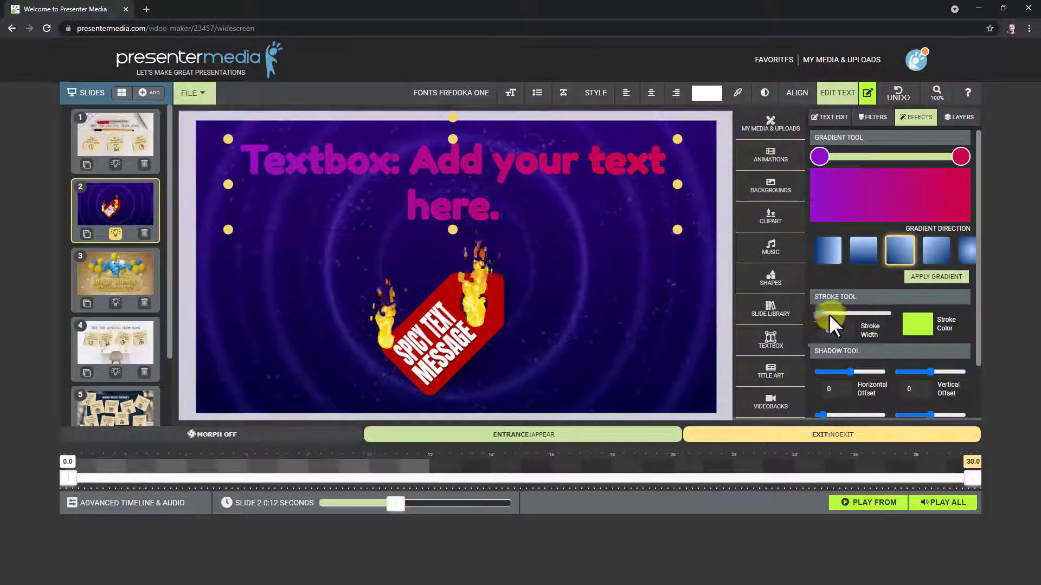
# Give the textbox text a white stroke with a width of 2.
pyautogui.moveTo(821, 314); pyautogui.dragTo(827, 314)
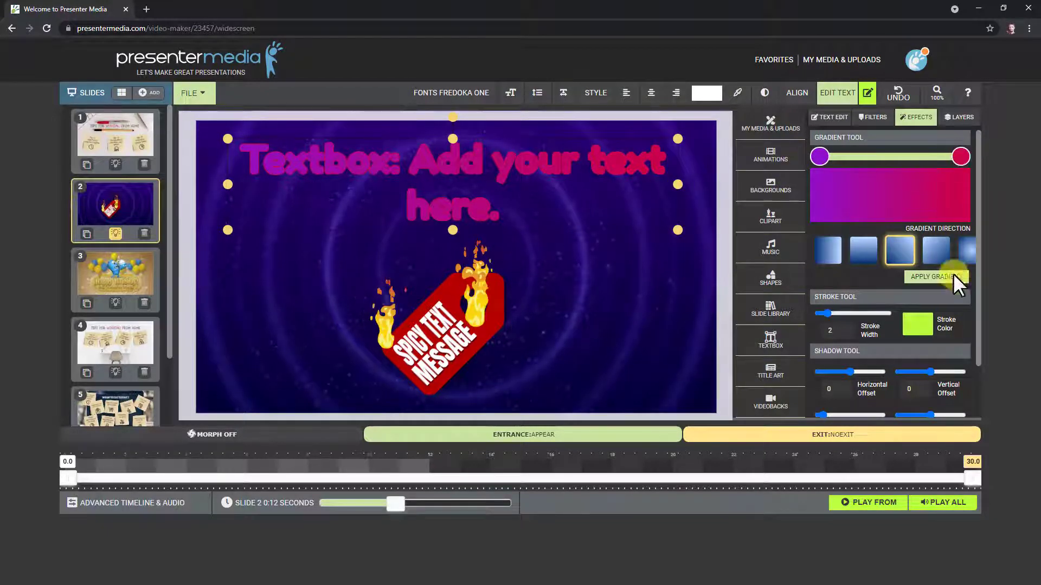
pyautogui.click(910, 330)
pyautogui.click(583, 229)
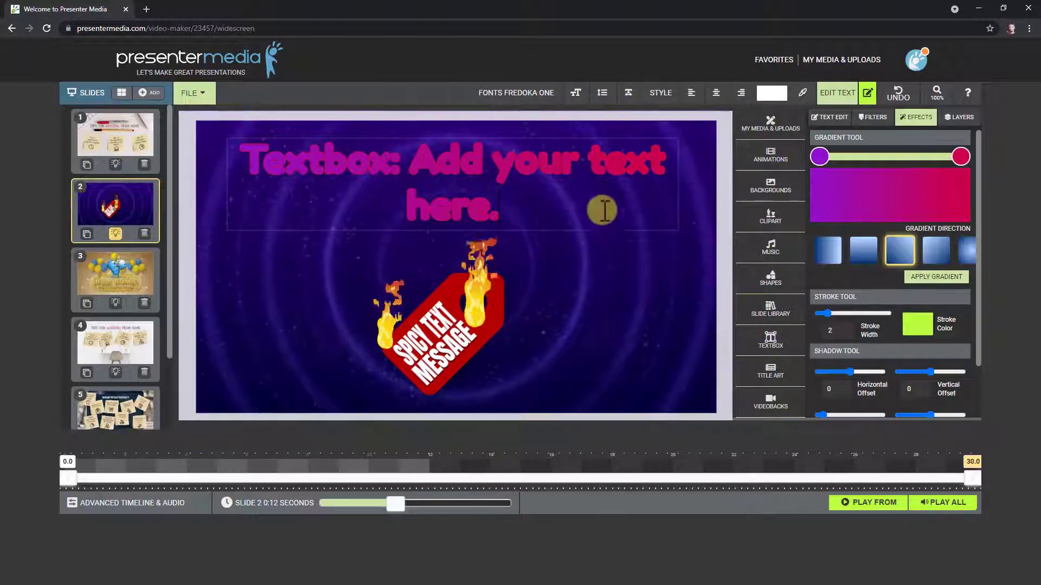
pyautogui.click(590, 268)
pyautogui.click(589, 180)
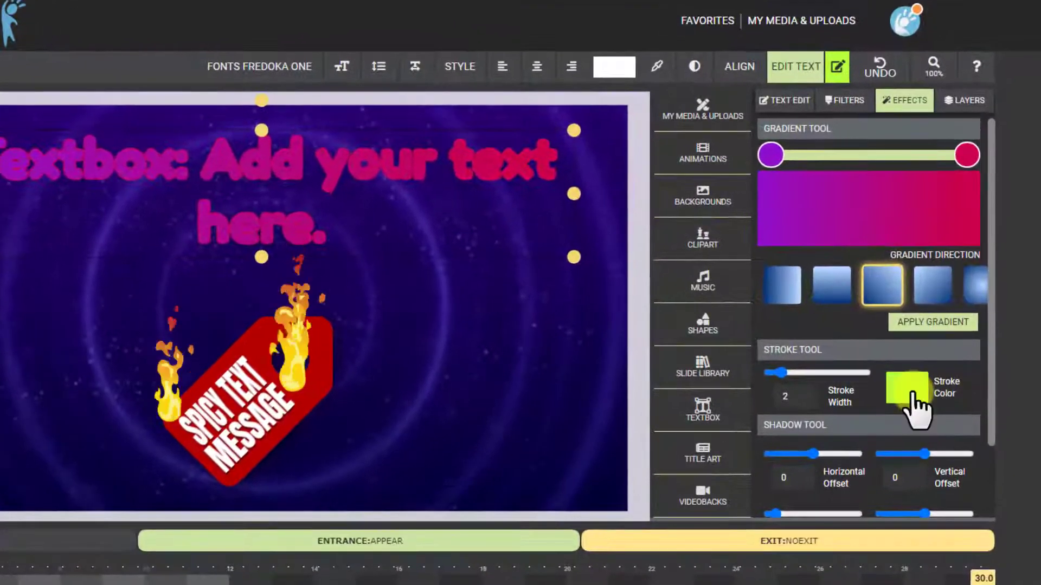
pyautogui.click(913, 387)
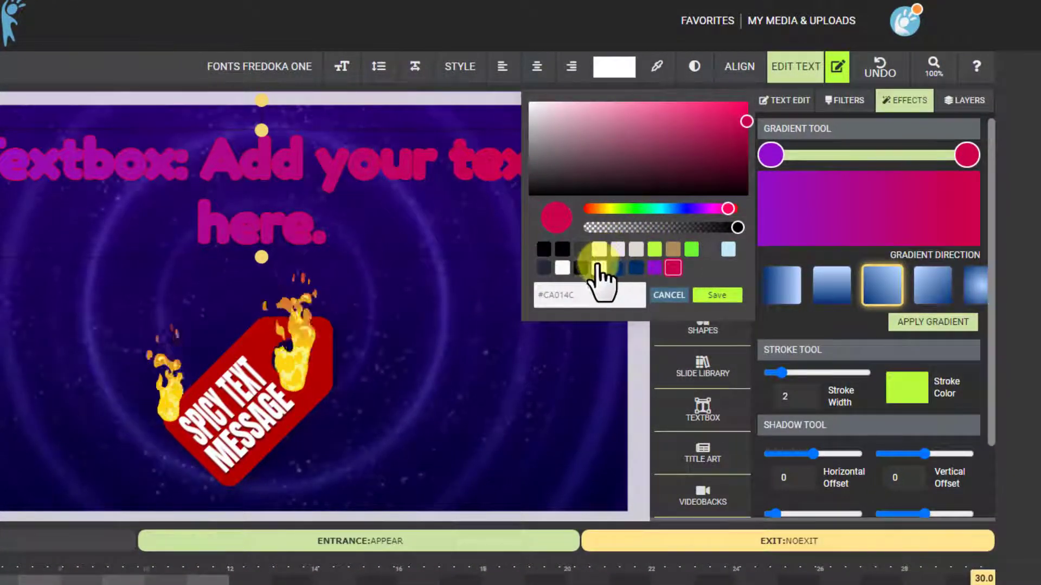
pyautogui.click(599, 267)
pyautogui.click(699, 295)
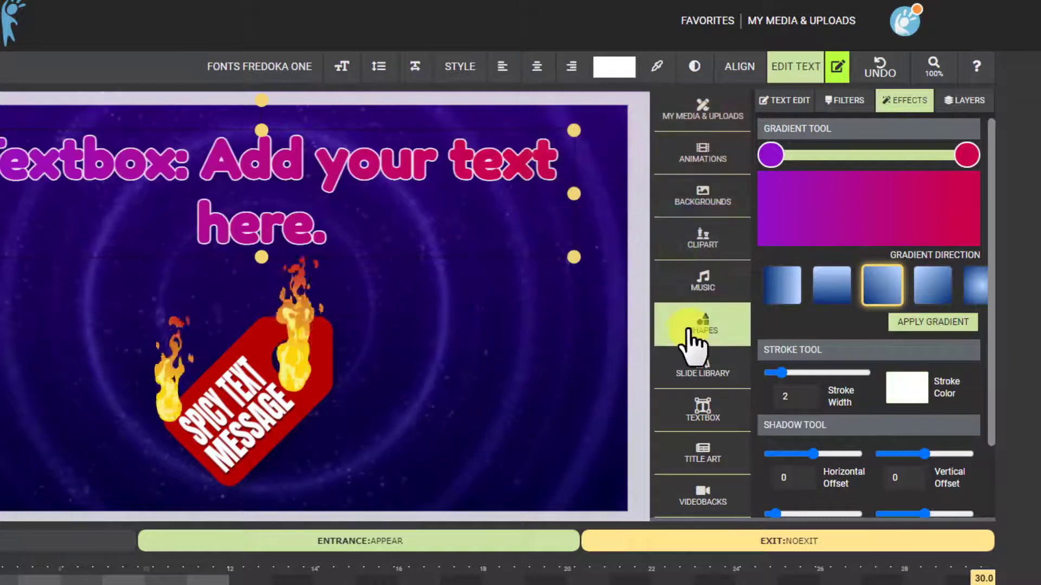
# Add a shadow to the textbox text with horizontal offset 7, vertical offset 16 and opacity 0.5.
pyautogui.scroll(-2, 828, 451)
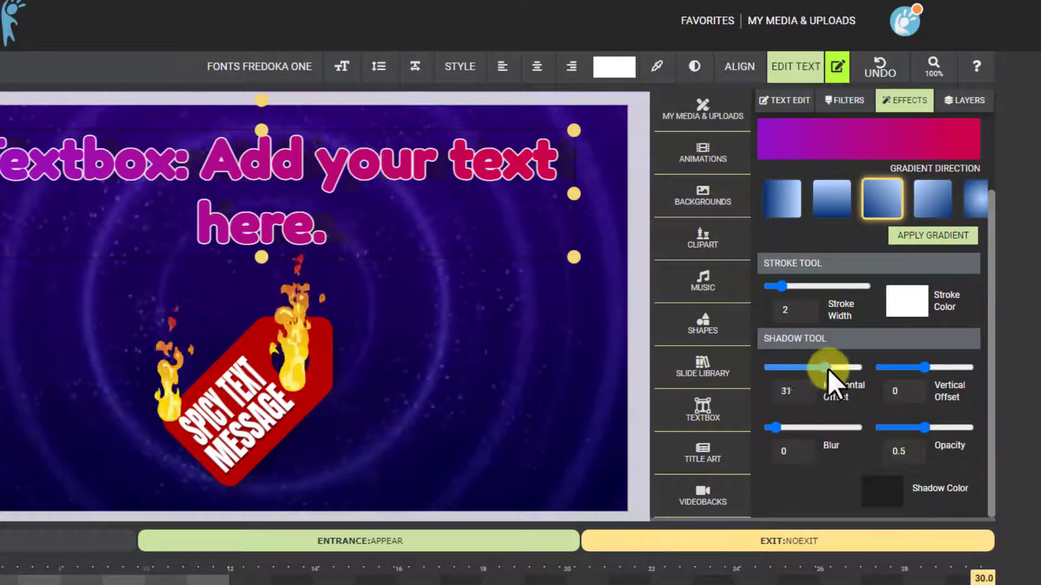
pyautogui.moveTo(817, 365); pyautogui.dragTo(816, 366)
pyautogui.moveTo(923, 368); pyautogui.dragTo(929, 368)
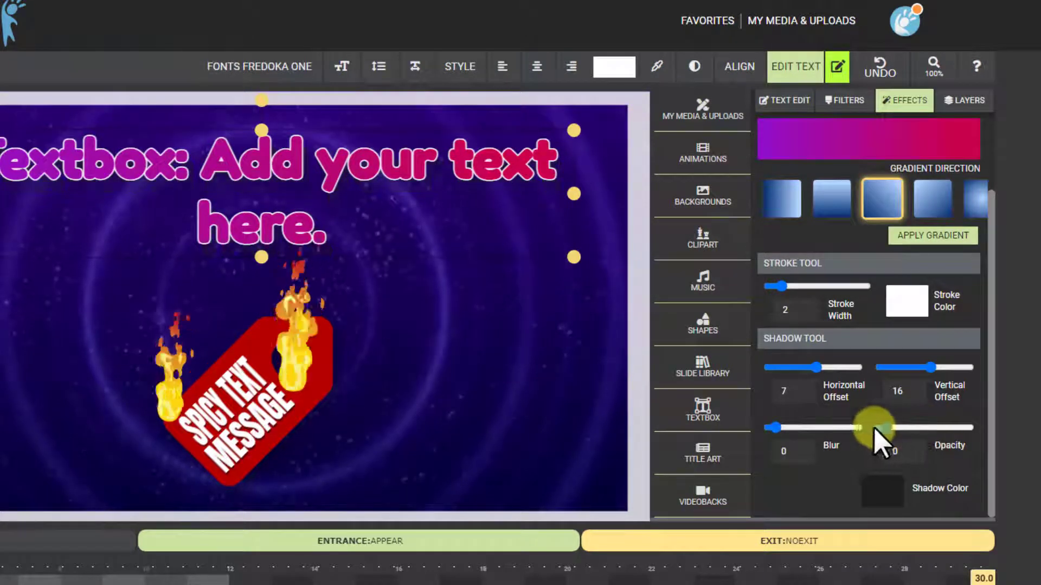
pyautogui.moveTo(873, 429); pyautogui.dragTo(924, 435)
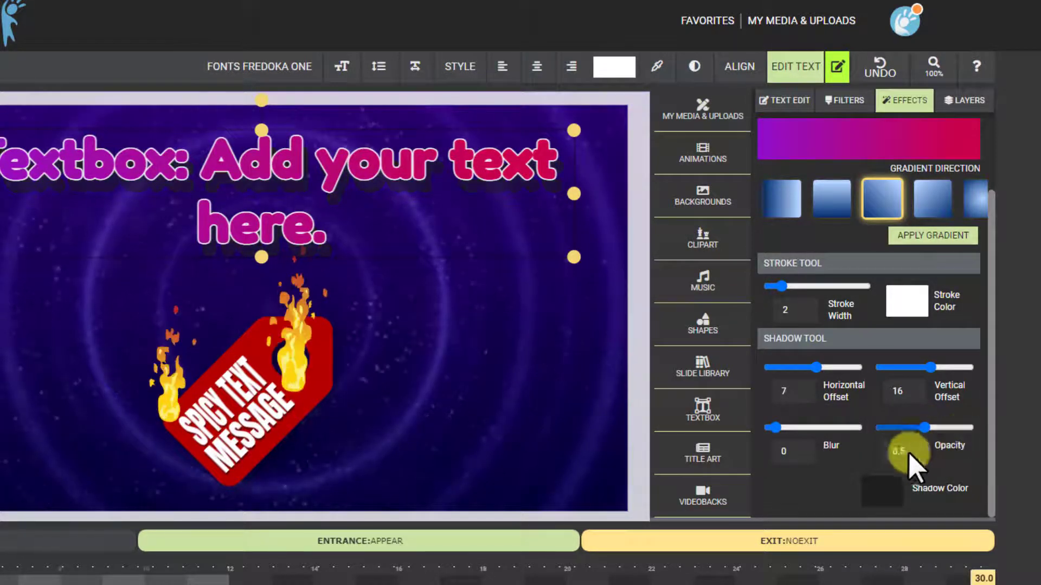
# Set the text shadow's colour to light grey (238, 238, 238).
pyautogui.click(867, 493)
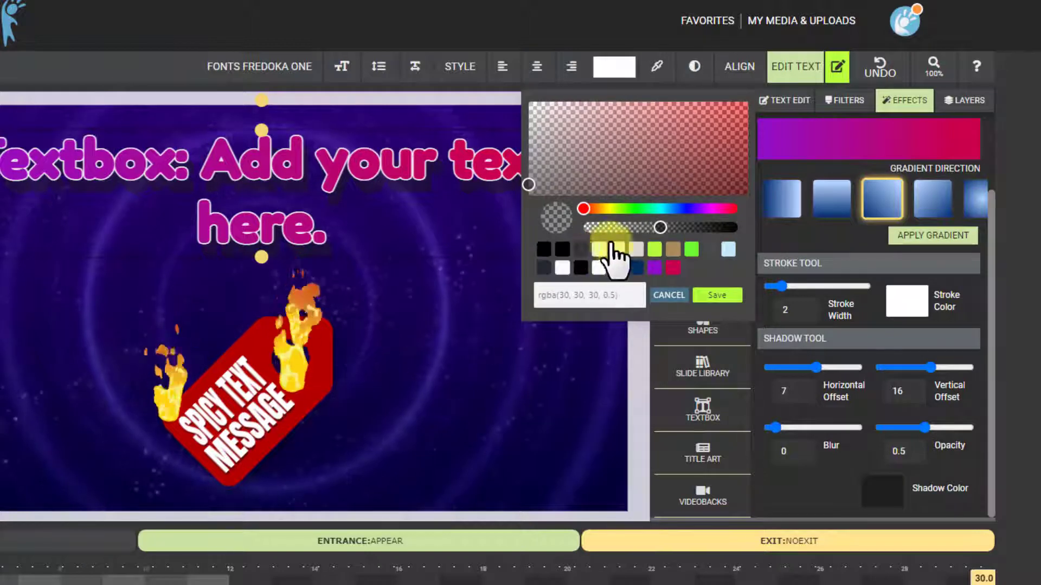
pyautogui.click(599, 249)
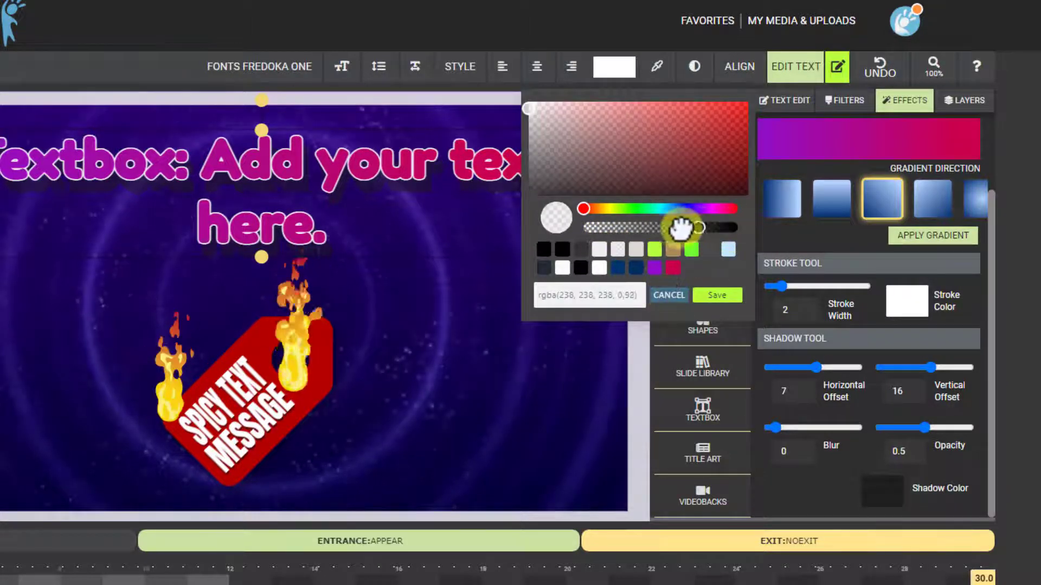
pyautogui.click(715, 297)
# Set the text shadow's blur to 4 and its opacity to 0.1, and deselect the textbox.
pyautogui.moveTo(775, 427); pyautogui.dragTo(795, 428)
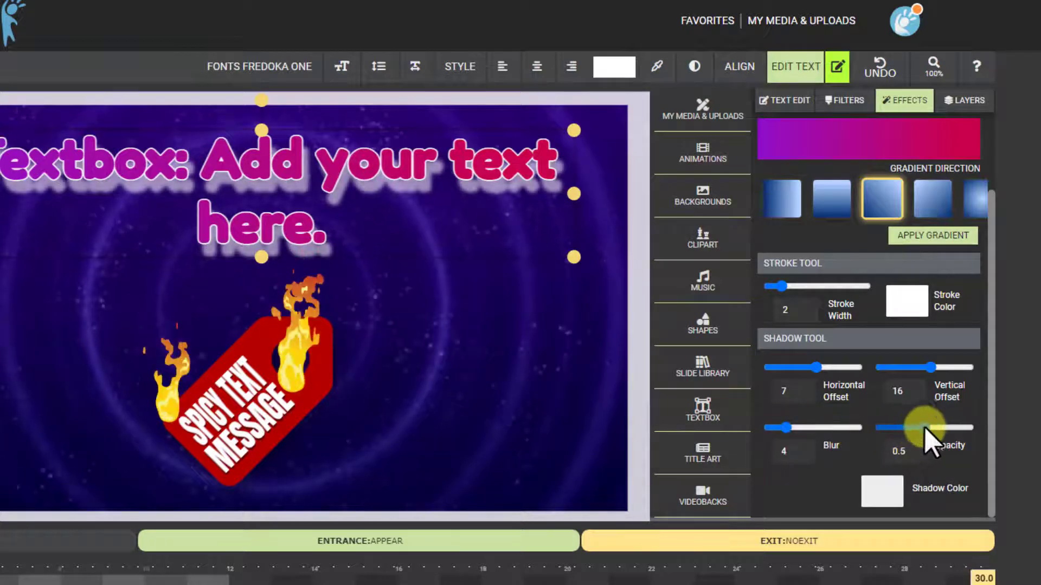
pyautogui.moveTo(924, 428); pyautogui.dragTo(898, 432)
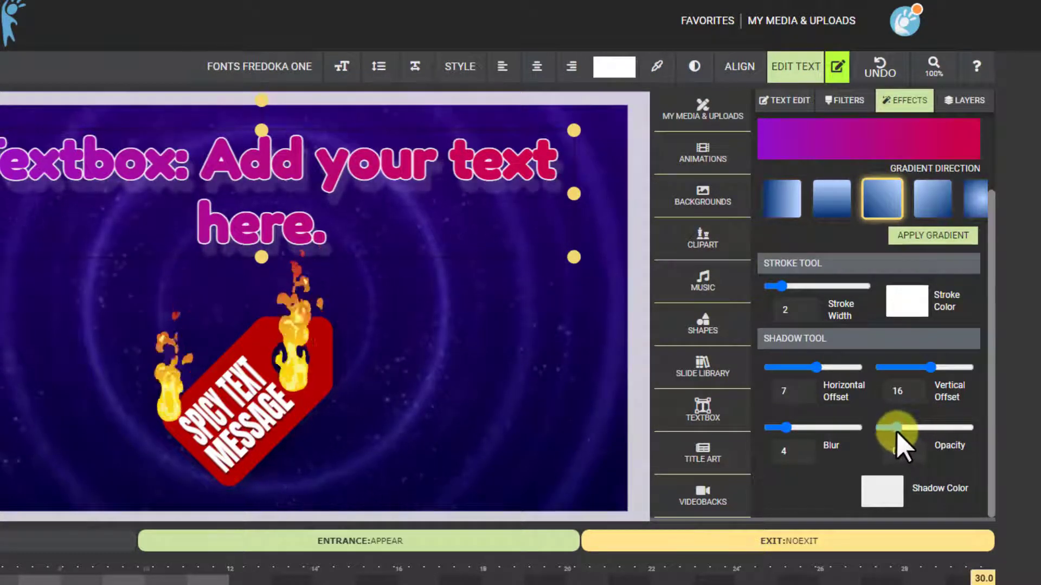
pyautogui.click(474, 370)
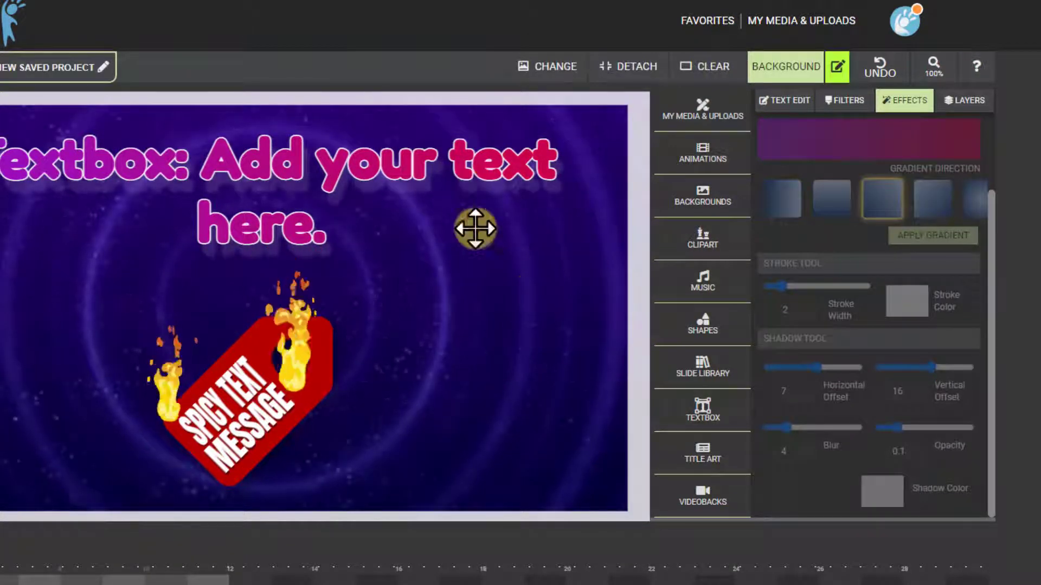
pyautogui.click(439, 163)
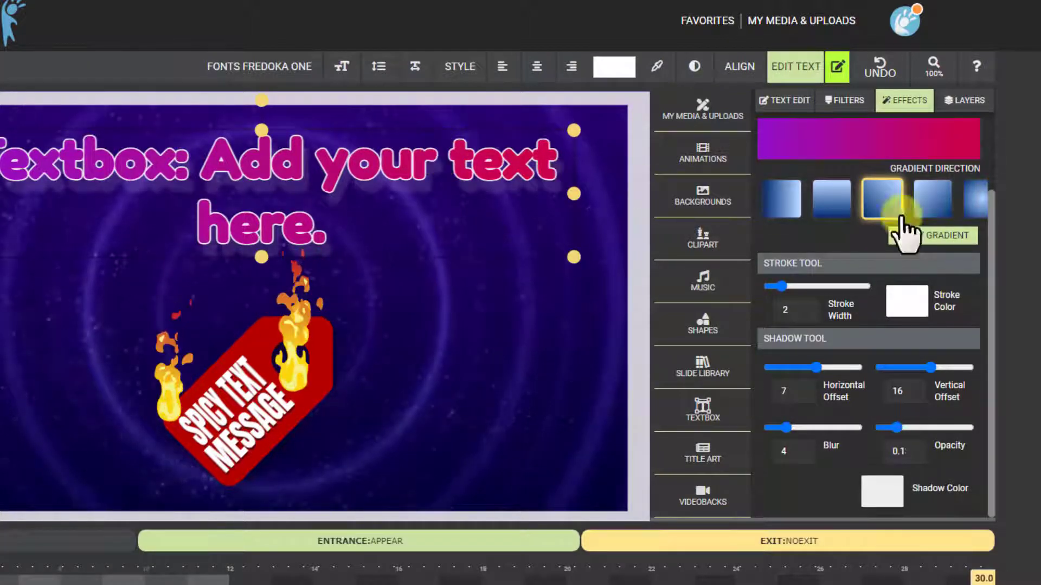
pyautogui.click(284, 353)
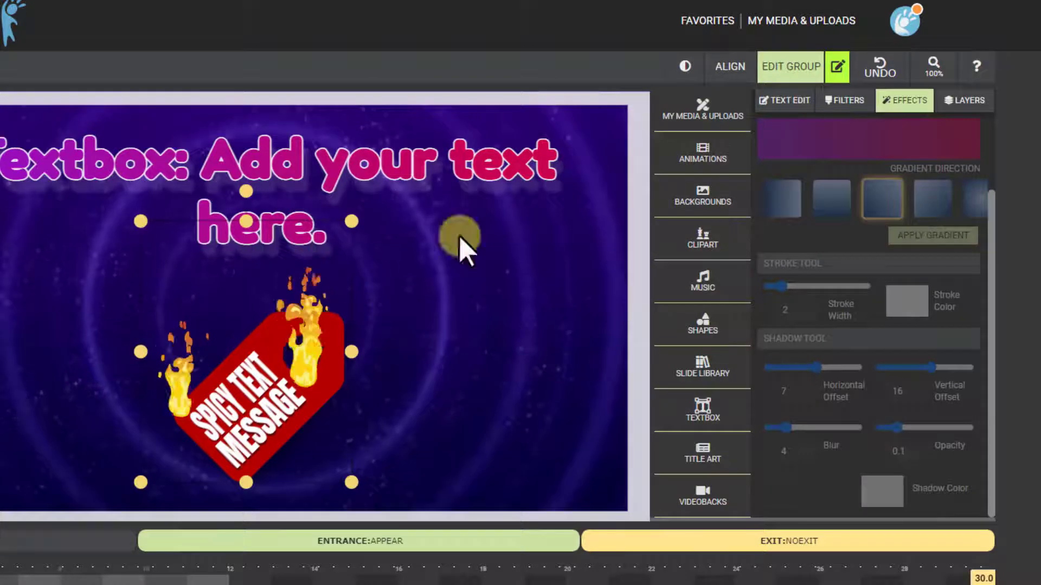
pyautogui.click(200, 176)
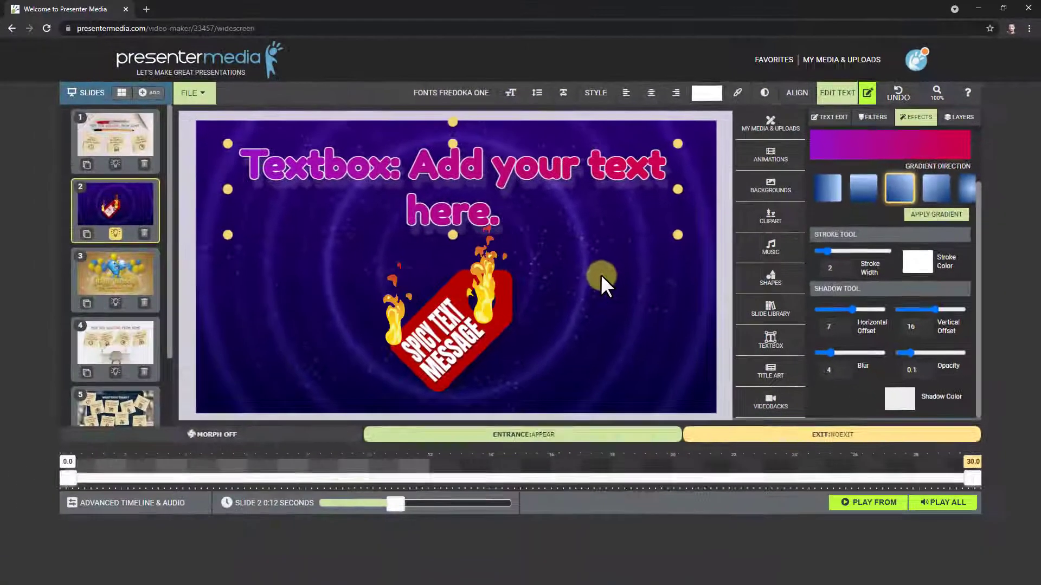
pyautogui.click(465, 324)
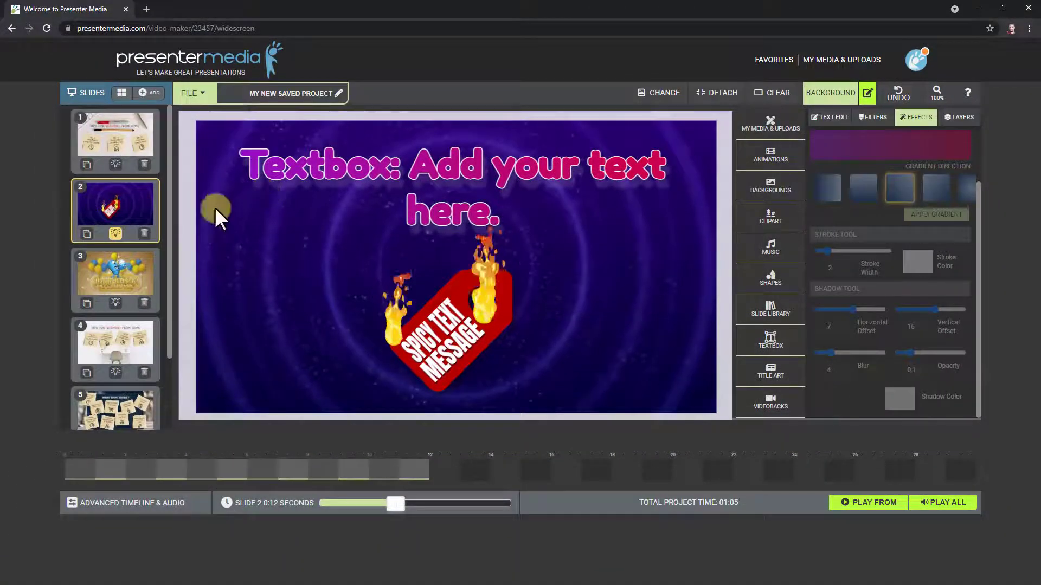
# Add a new slide after slide 2 and insert the dark hanging-lamp image from the backgrounds library.
pyautogui.click(144, 95)
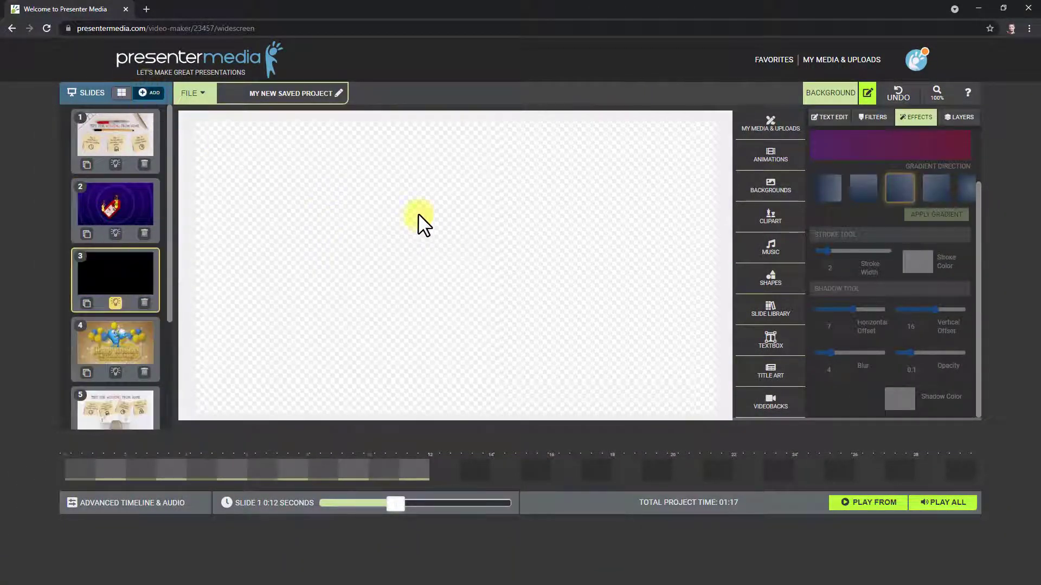
pyautogui.click(770, 187)
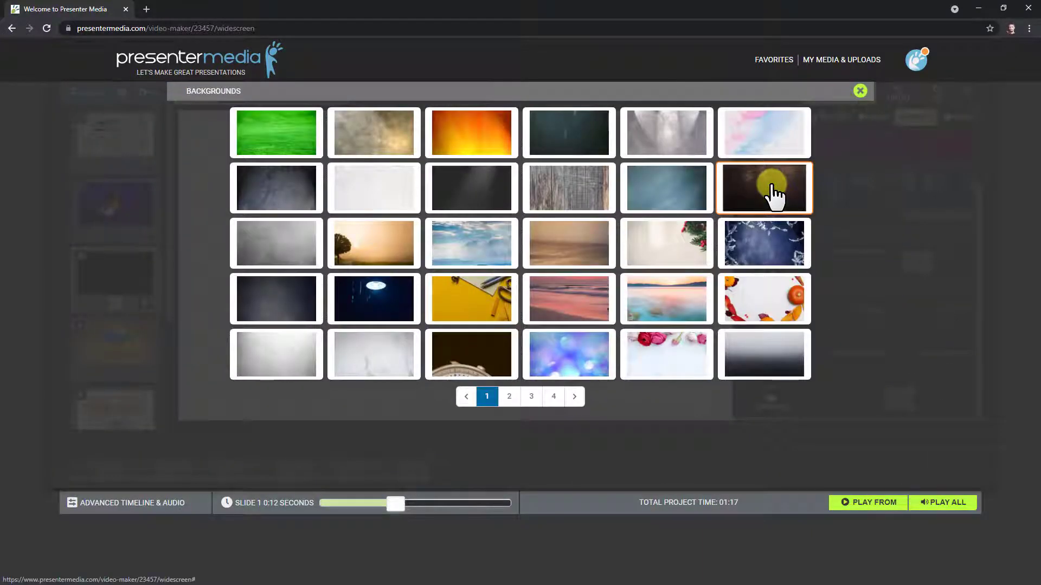
pyautogui.click(862, 91)
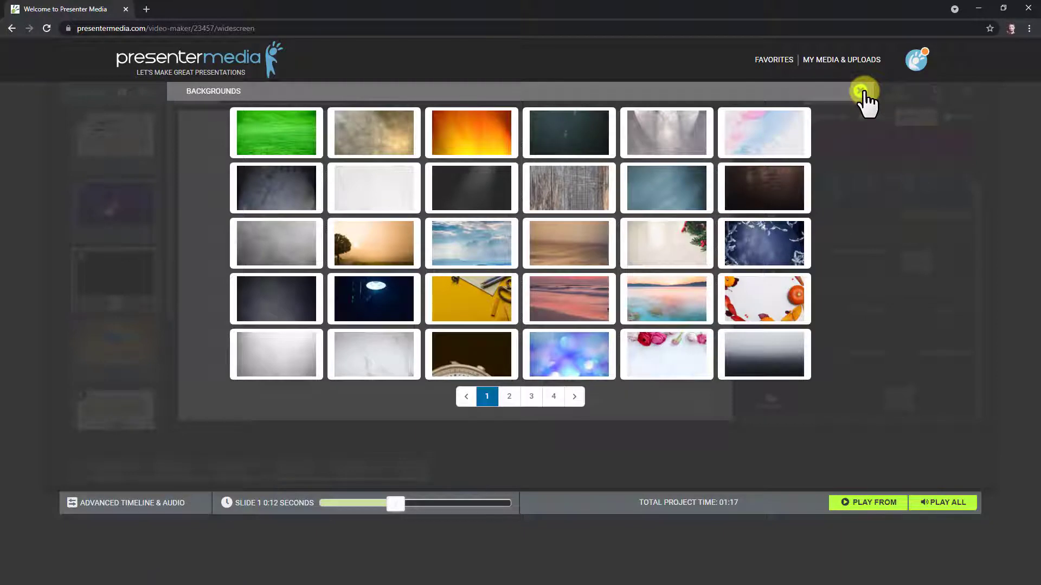
pyautogui.click(374, 298)
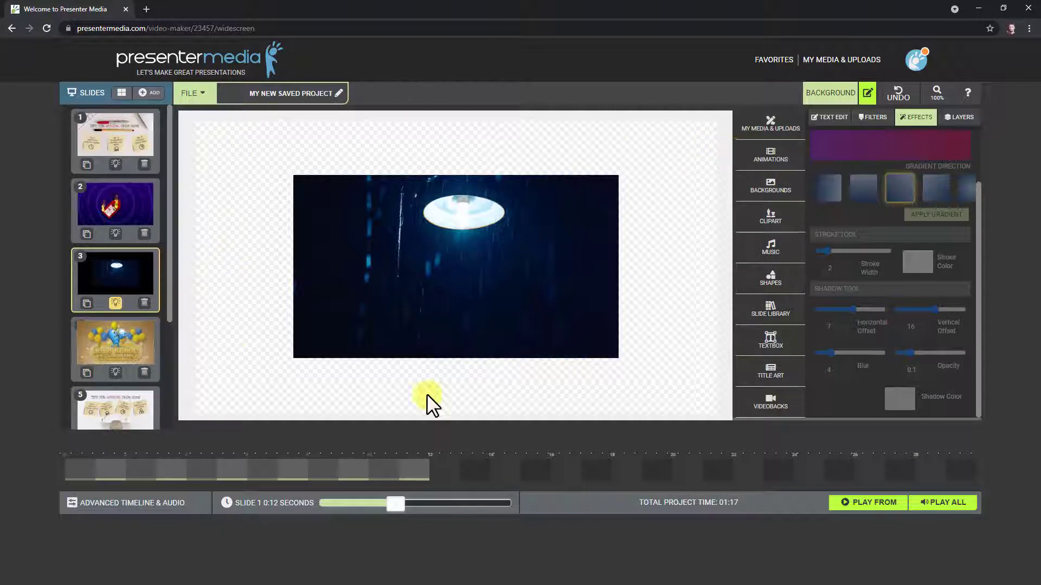
# Set the hanging-lamp image as the background of slide 3.
pyautogui.click(472, 233)
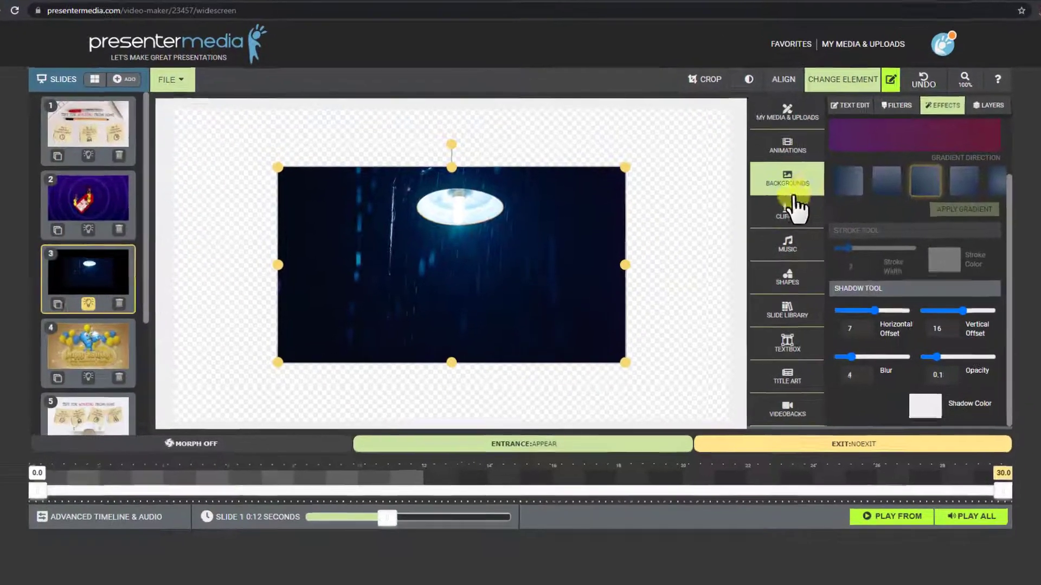
pyautogui.rightClick(481, 258)
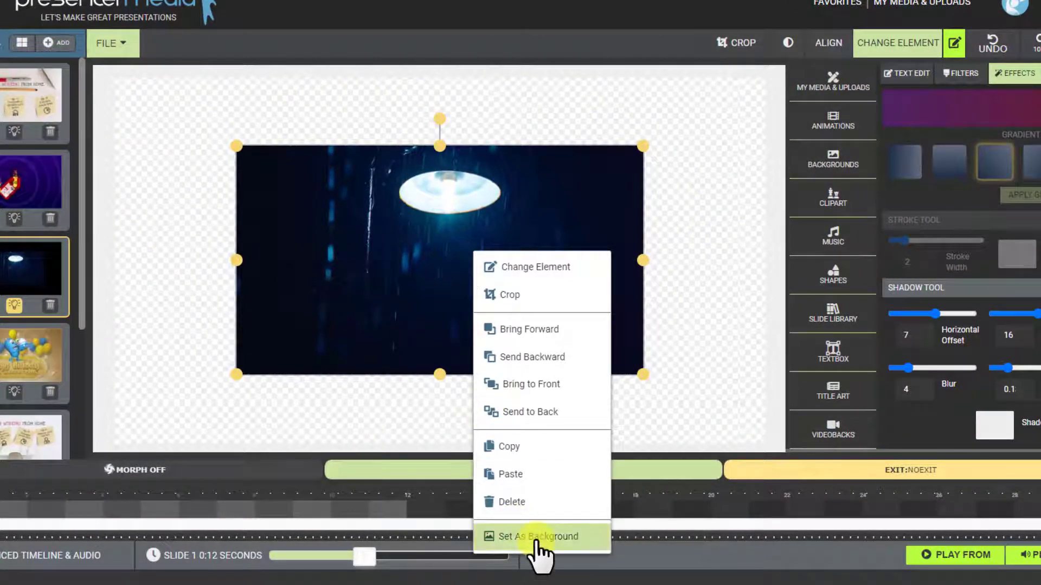
pyautogui.click(536, 538)
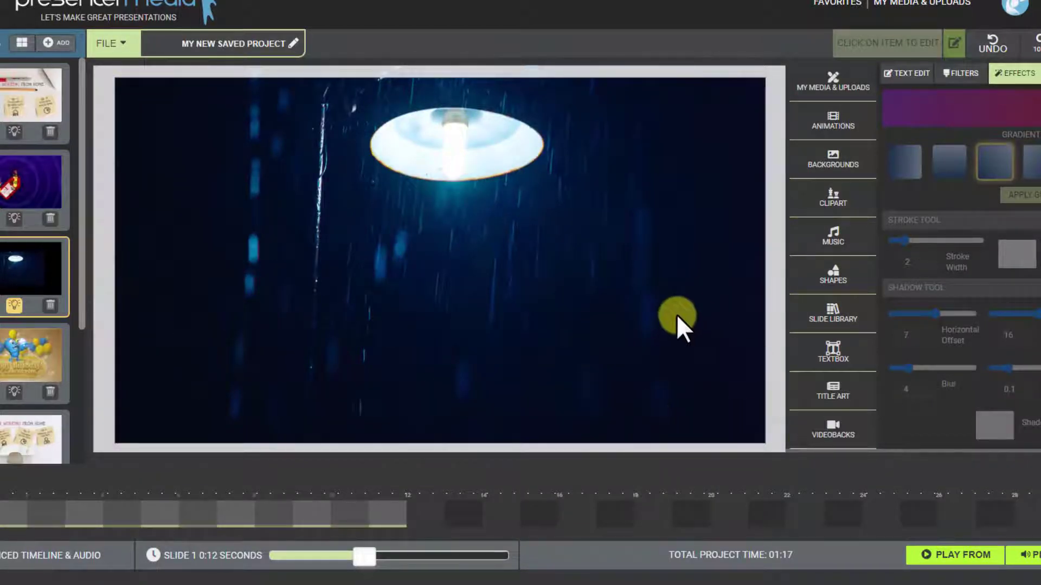
# Detach the lamp background on slide 3 into an editable image and position it near the slide's centre.
pyautogui.click(347, 206)
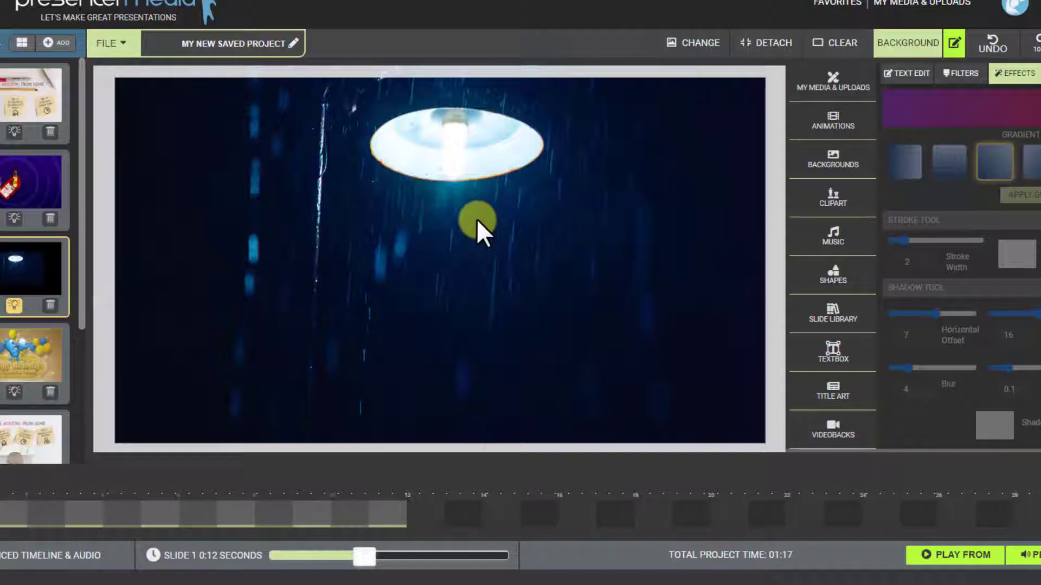
pyautogui.rightClick(486, 230)
pyautogui.click(544, 518)
pyautogui.moveTo(420, 228); pyautogui.dragTo(472, 295)
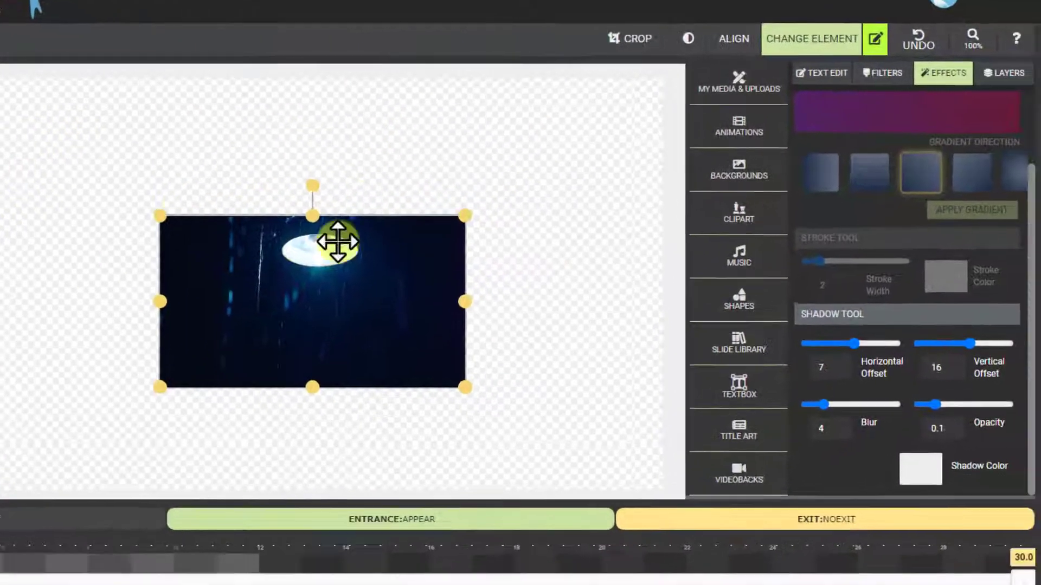
pyautogui.moveTo(400, 325); pyautogui.dragTo(407, 304)
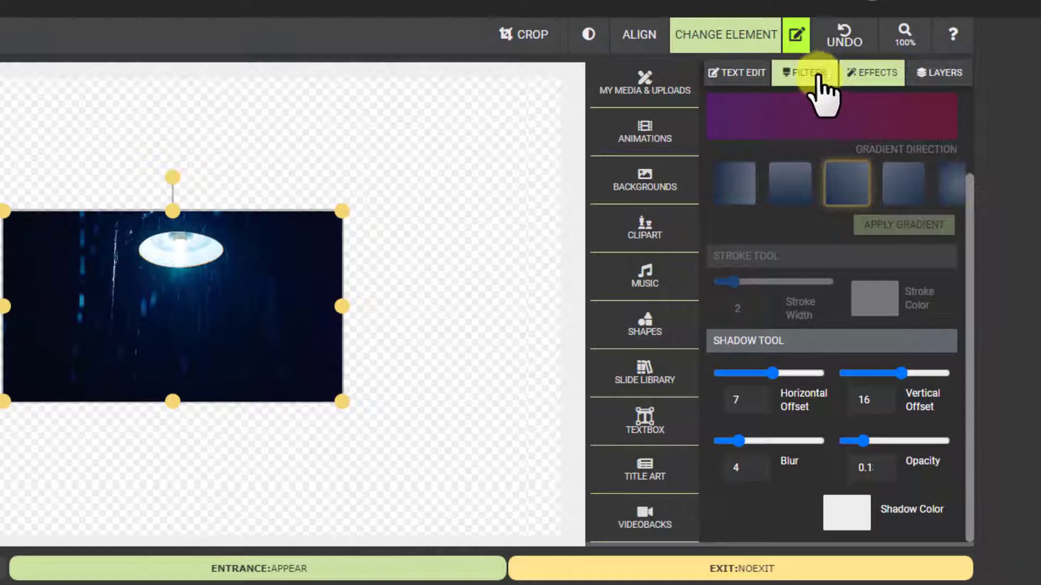
# Filter the lamp image with hue 0.45, saturation -0.41 and brightness 0.02, with contrast 0, blur 0 and pixelate 1.
pyautogui.click(816, 75)
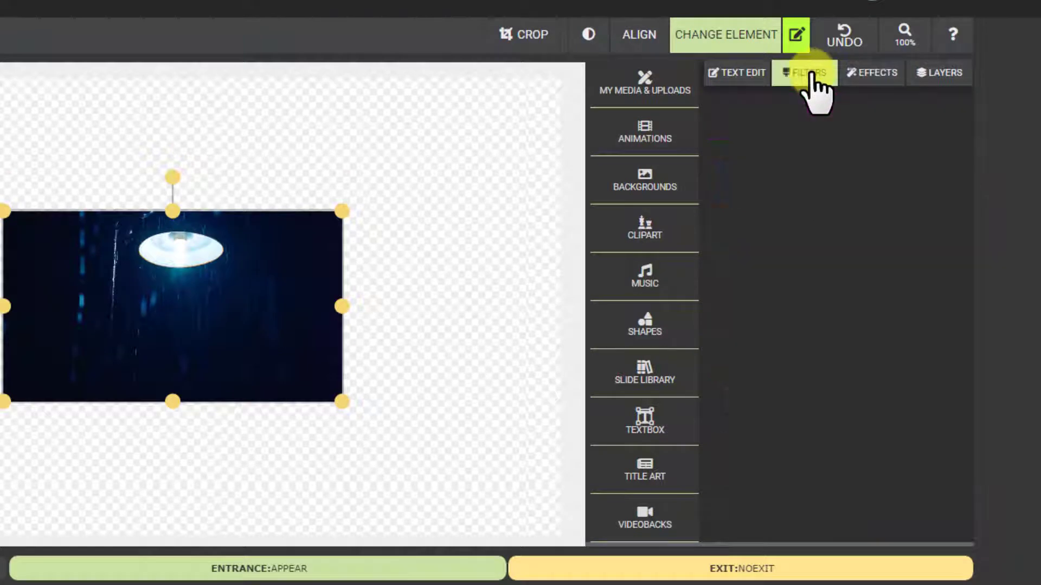
pyautogui.moveTo(749, 132)
pyautogui.mouseDown()
pyautogui.moveTo(769, 147)
pyautogui.moveTo(760, 135)
pyautogui.mouseUp()
pyautogui.moveTo(835, 132); pyautogui.dragTo(827, 136)
pyautogui.moveTo(931, 133); pyautogui.dragTo(933, 140)
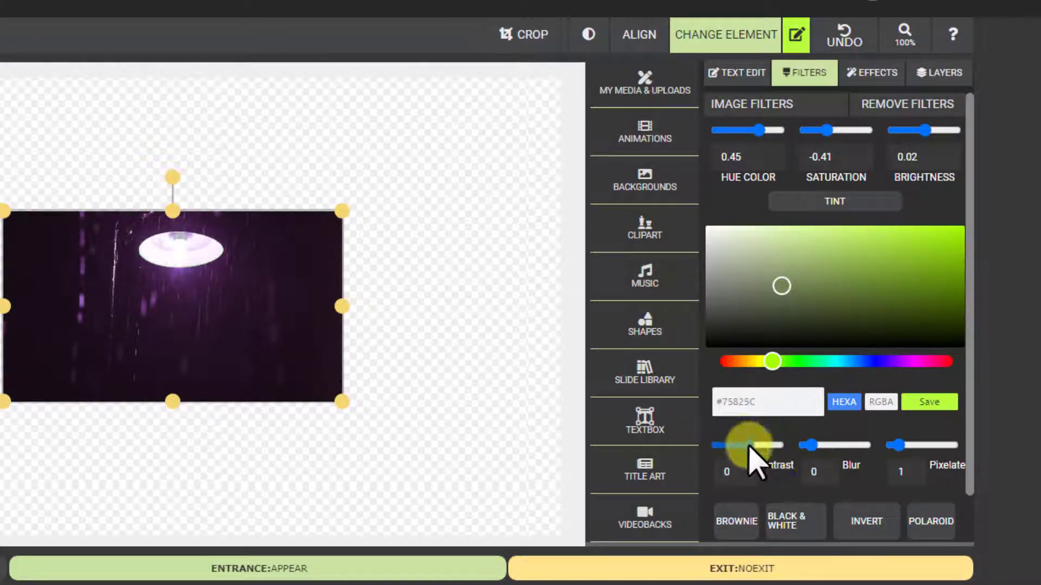
pyautogui.moveTo(813, 446)
pyautogui.mouseDown()
pyautogui.moveTo(827, 444)
pyautogui.moveTo(813, 443)
pyautogui.mouseUp()
pyautogui.moveTo(898, 445)
pyautogui.mouseDown()
pyautogui.moveTo(929, 445)
pyautogui.moveTo(897, 445)
pyautogui.mouseUp()
pyautogui.moveTo(747, 445)
pyautogui.mouseDown()
pyautogui.moveTo(755, 442)
pyautogui.moveTo(751, 452)
pyautogui.mouseUp()
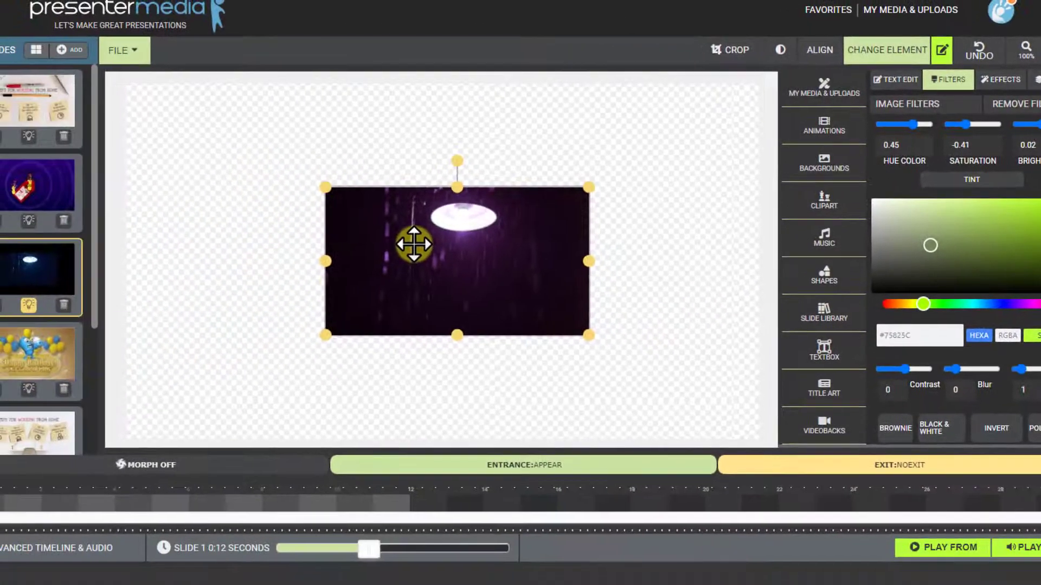
# Set the filtered lamp image as the background of slide 3, then switch to slide 4 and back.
pyautogui.rightClick(150, 289)
pyautogui.click(472, 536)
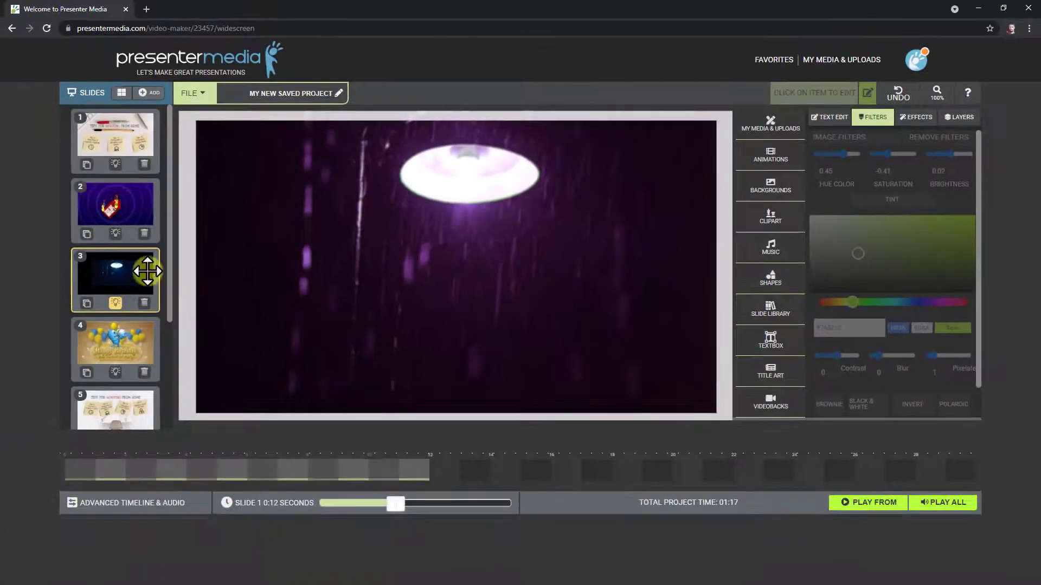
pyautogui.click(104, 342)
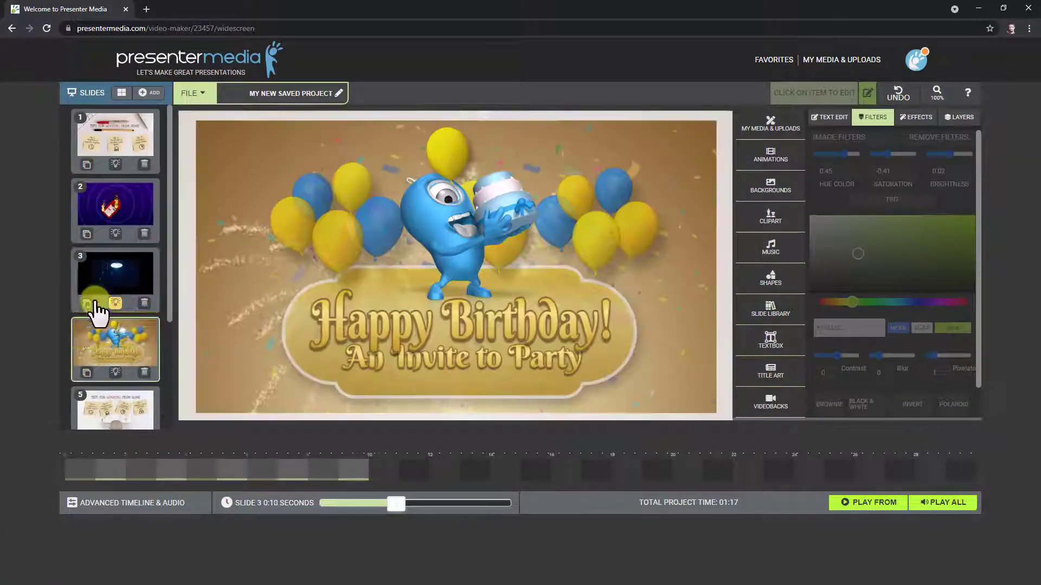
pyautogui.click(96, 294)
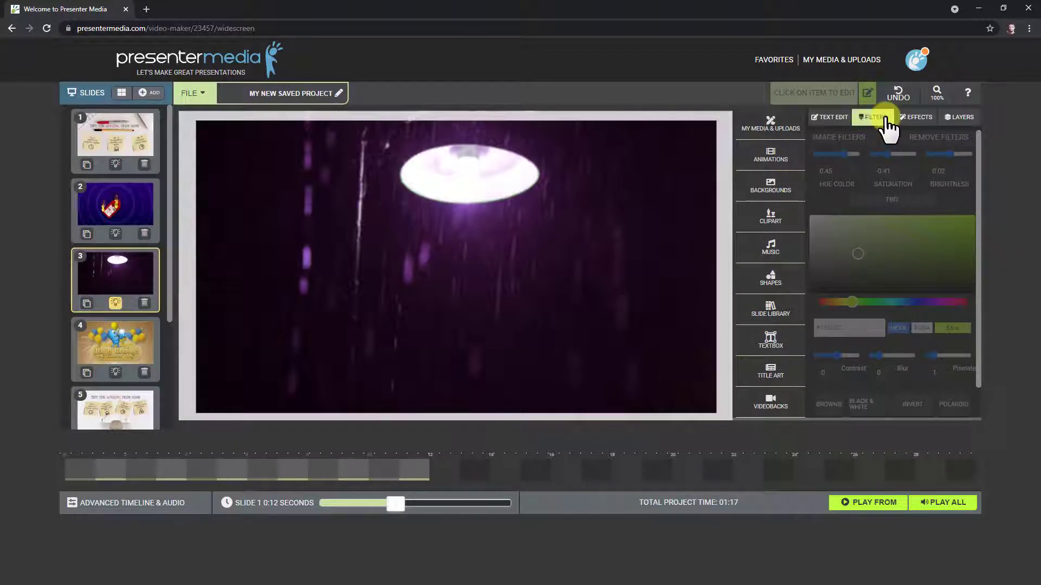
# Show the layers of slide 1 and select the Tip #3 note, Tip #2 note and title to examine their matching layers.
pyautogui.click(826, 129)
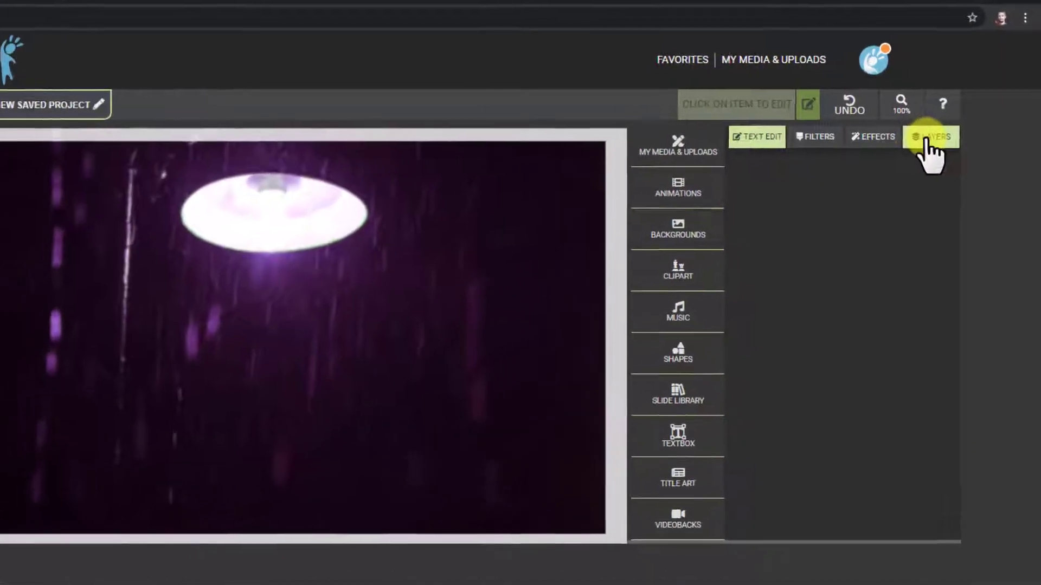
pyautogui.click(959, 117)
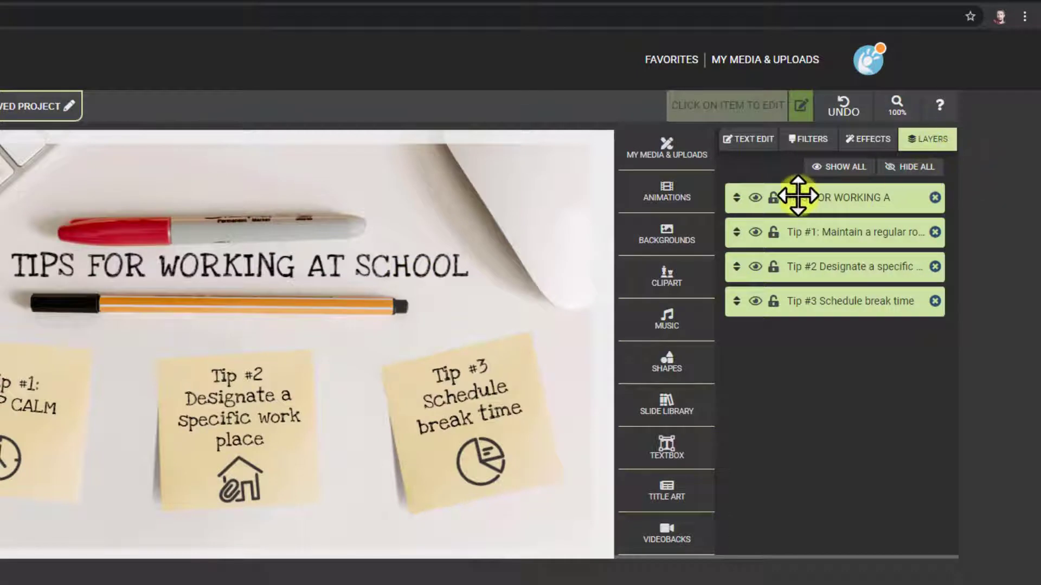
pyautogui.click(460, 412)
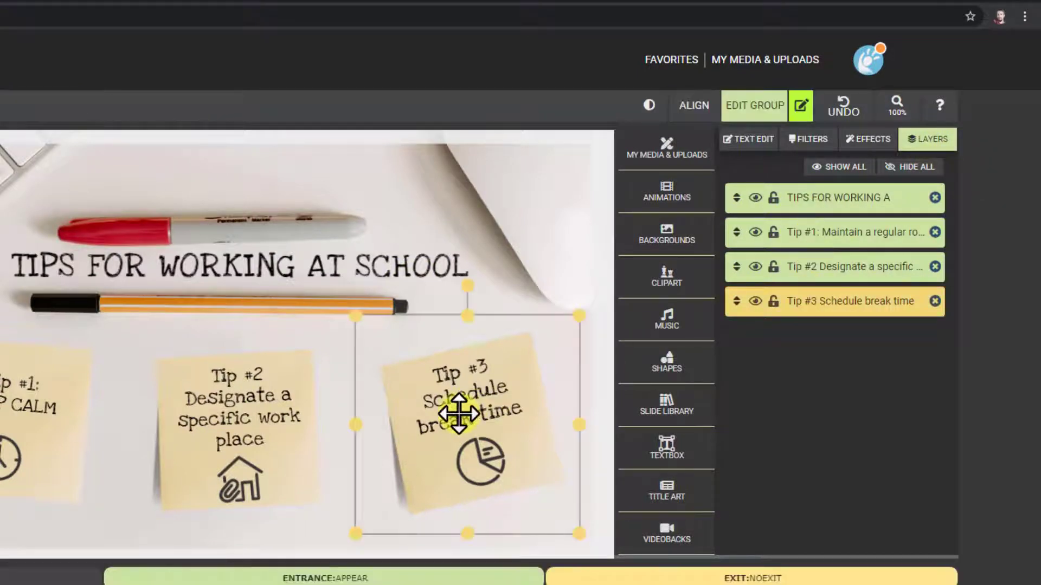
pyautogui.click(253, 412)
pyautogui.click(157, 271)
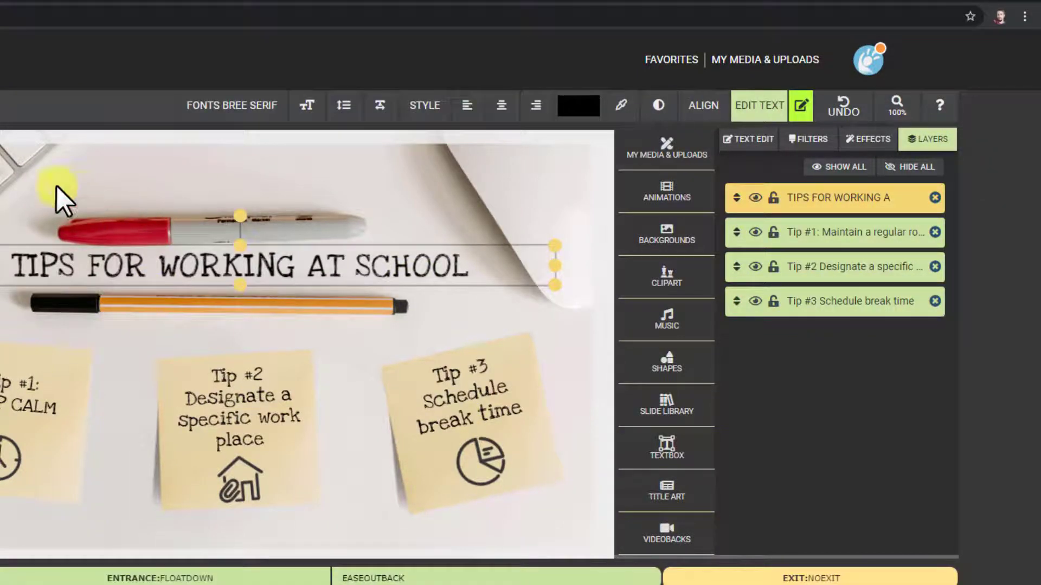
pyautogui.click(15, 204)
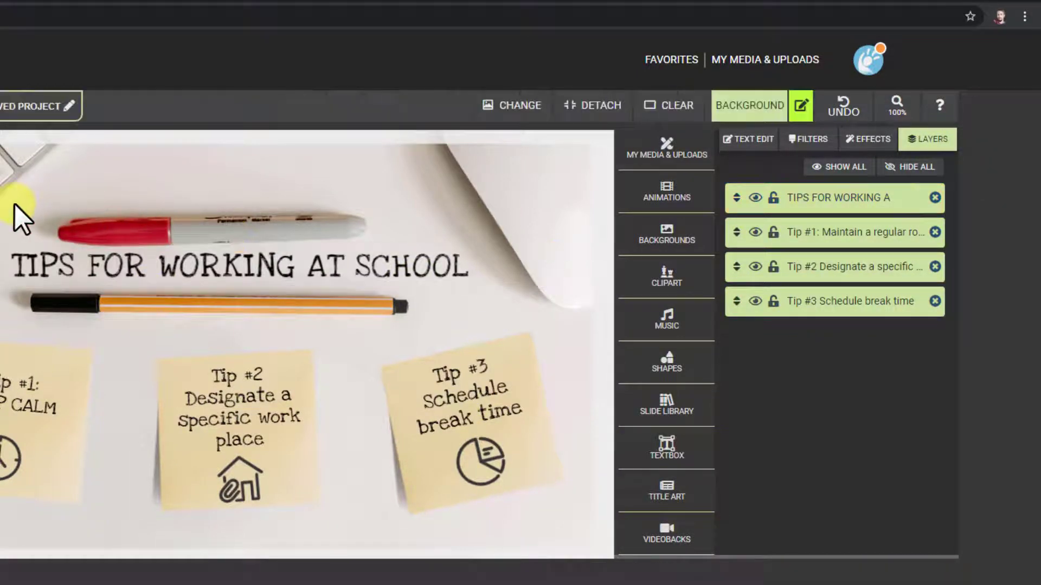
# Detach the desk background on slide 1, move the detached image, and set it as the background again.
pyautogui.rightClick(24, 176)
pyautogui.click(87, 495)
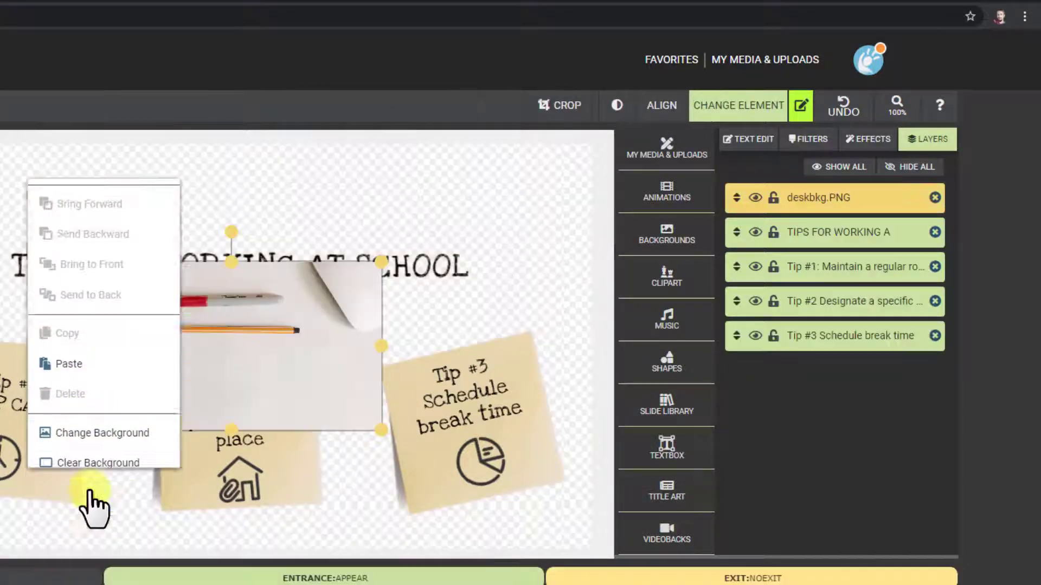
pyautogui.moveTo(248, 318); pyautogui.dragTo(194, 296)
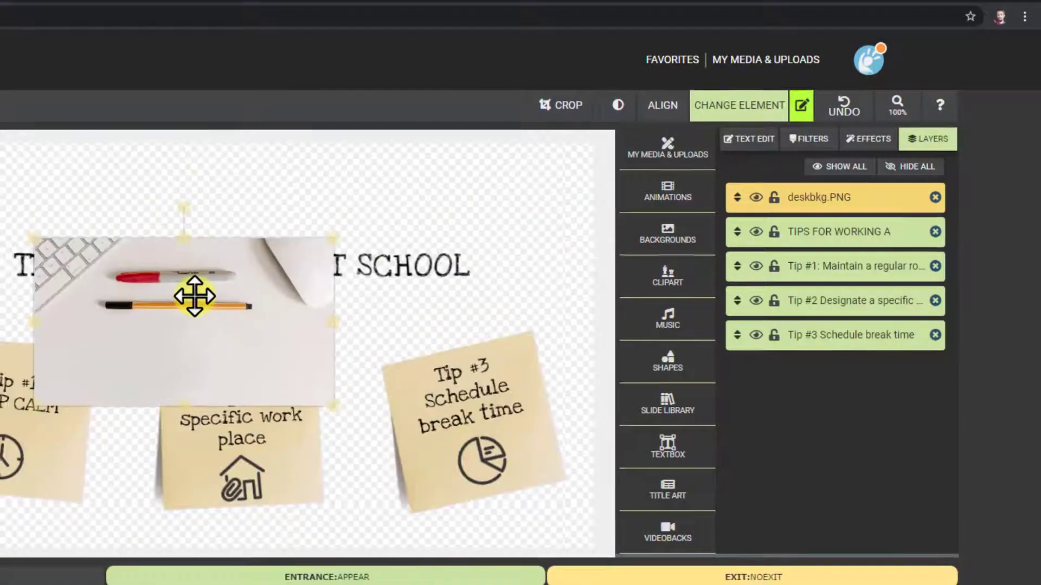
pyautogui.rightClick(195, 297)
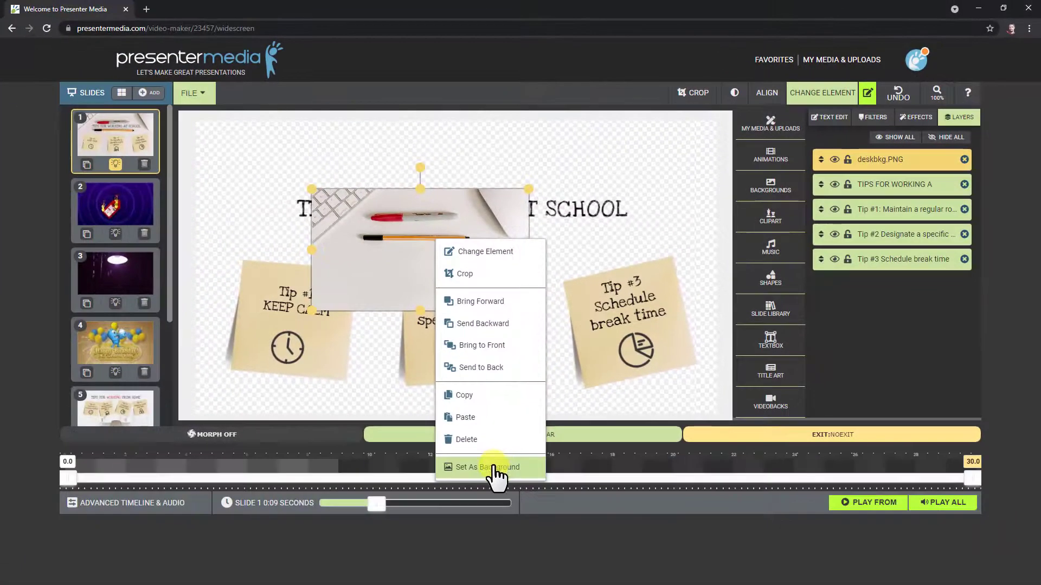
pyautogui.click(494, 470)
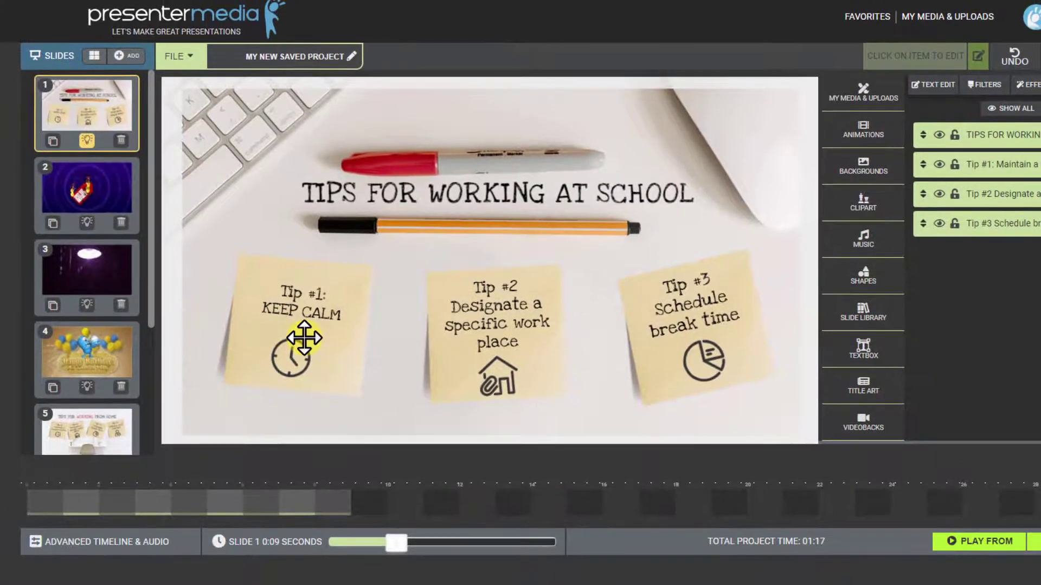
# Select the three tip notes on slide 1 in turn to examine their groups and timeline start times.
pyautogui.click(305, 292)
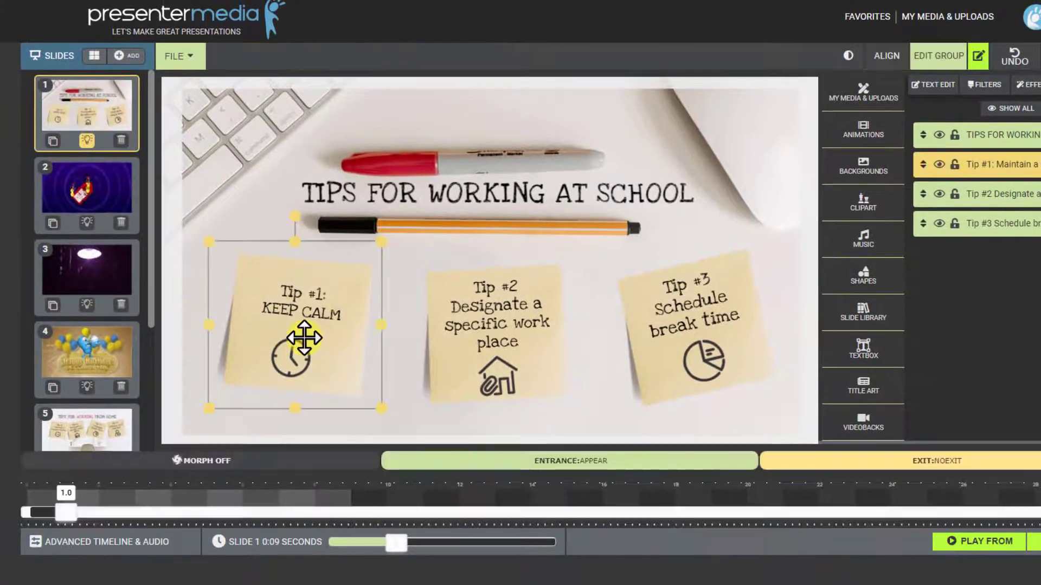
pyautogui.click(462, 306)
pyautogui.click(281, 302)
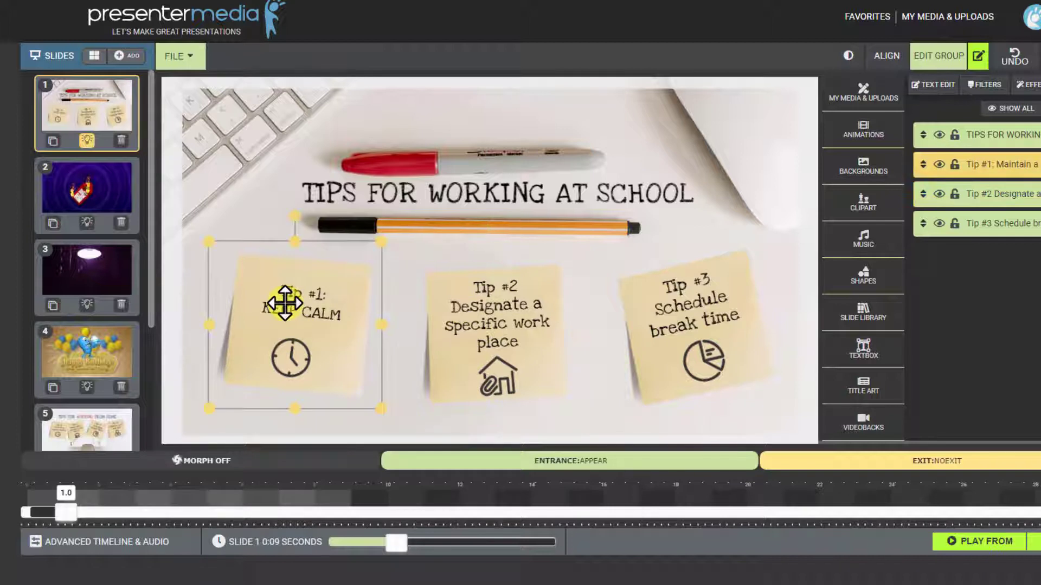
pyautogui.click(501, 355)
pyautogui.click(670, 346)
pyautogui.click(265, 320)
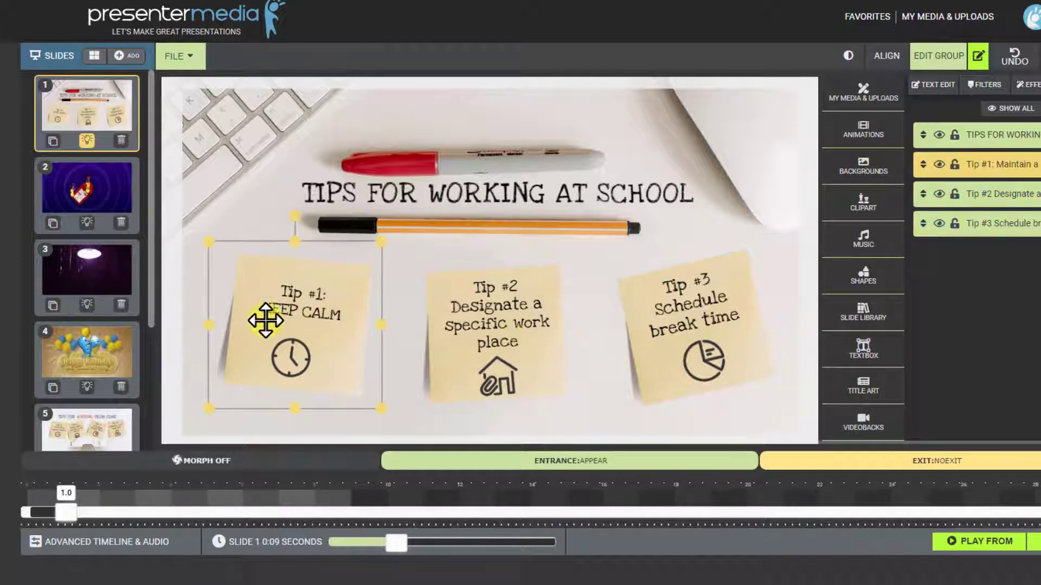
pyautogui.click(477, 325)
pyautogui.click(715, 325)
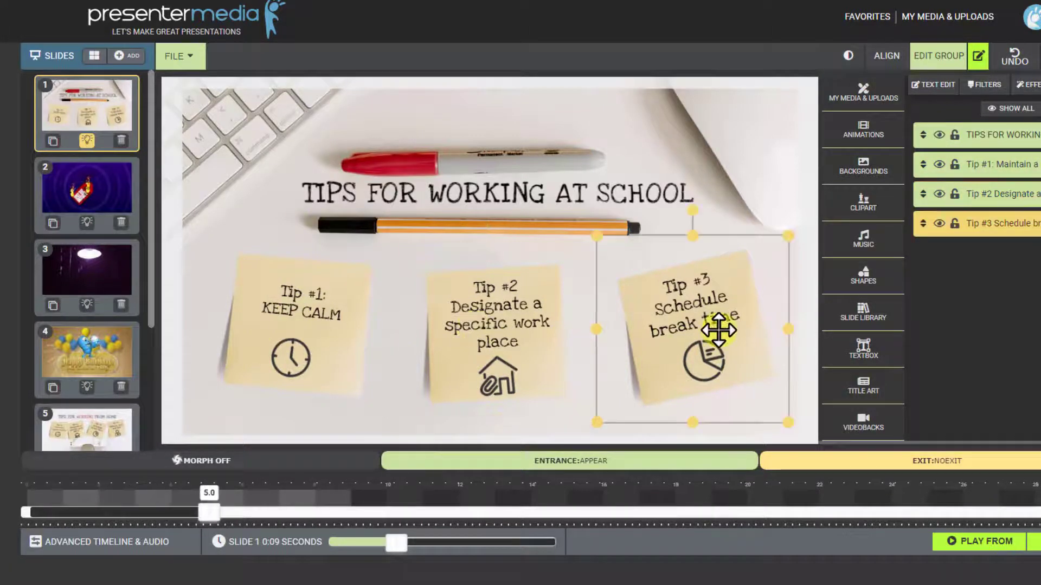
# Open the Tip #1 note group on slide 1 for editing its individual items.
pyautogui.click(306, 329)
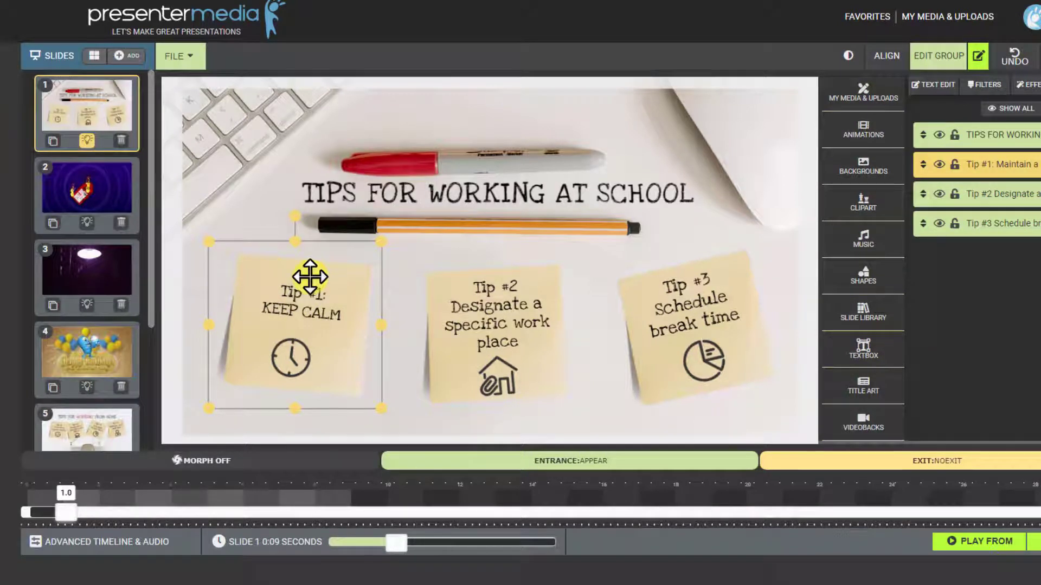
pyautogui.doubleClick(313, 291)
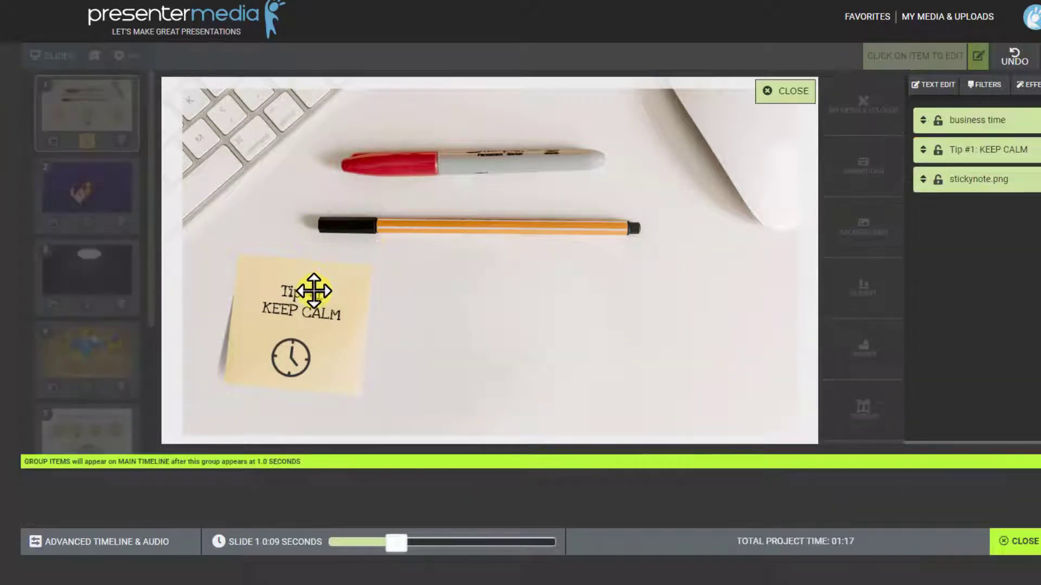
# Select the text, sticky note and clock inside the Tip #1 group to examine their entrance timings, and close the group editor.
pyautogui.click(297, 306)
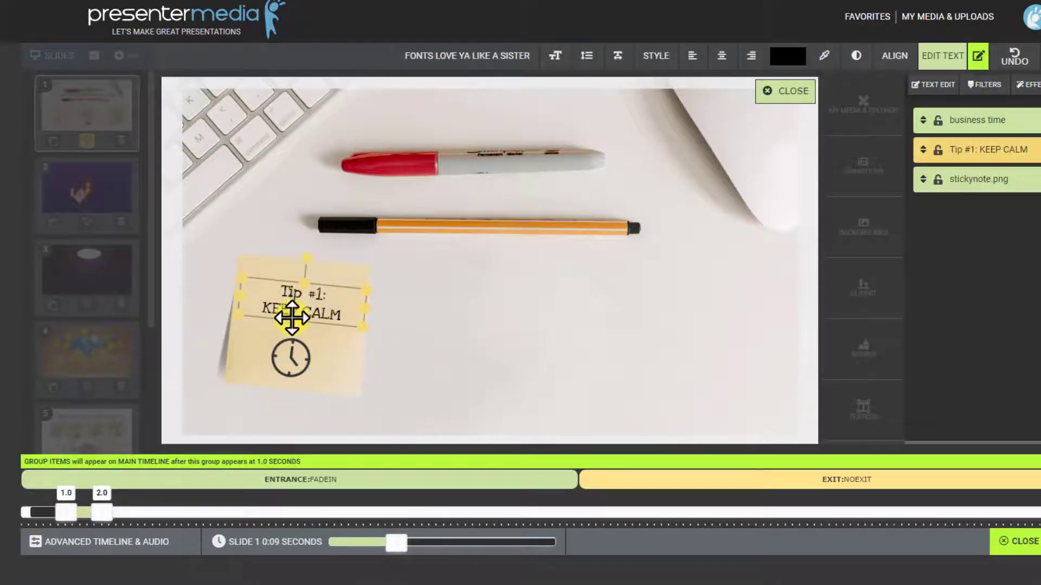
pyautogui.click(287, 271)
pyautogui.click(290, 299)
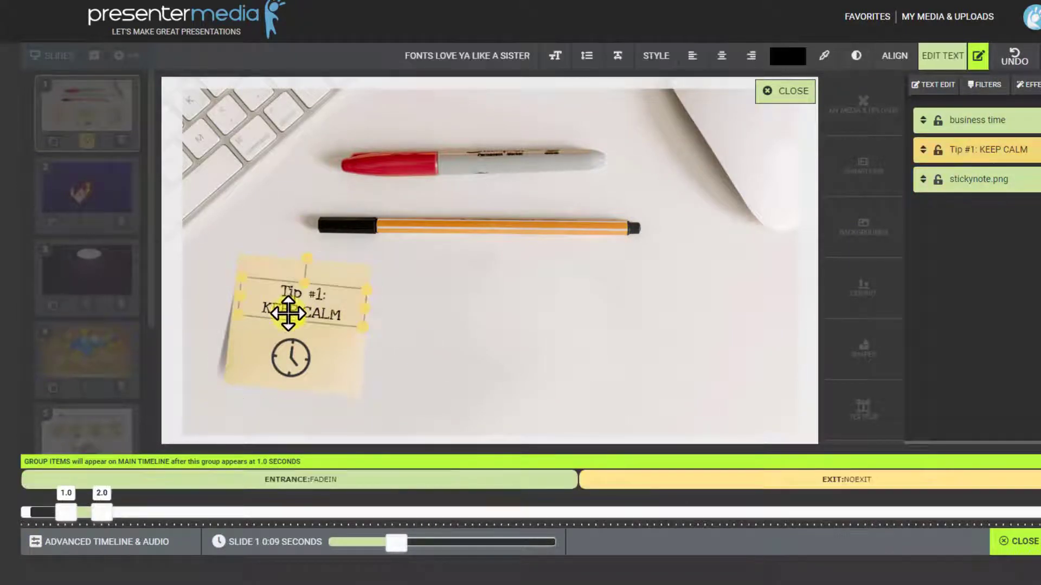
pyautogui.click(279, 355)
pyautogui.click(259, 327)
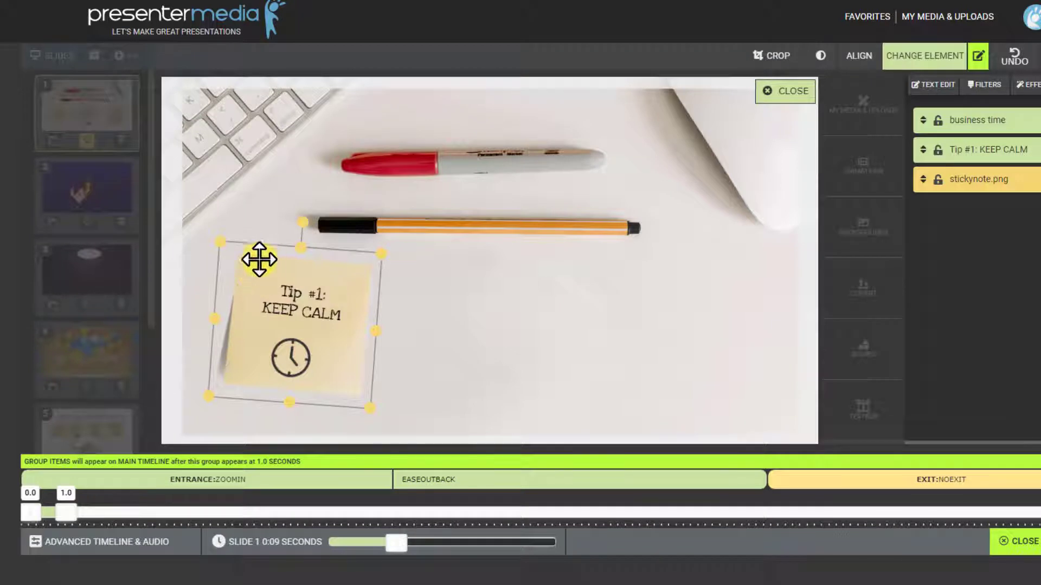
pyautogui.moveTo(248, 278); pyautogui.dragTo(247, 280)
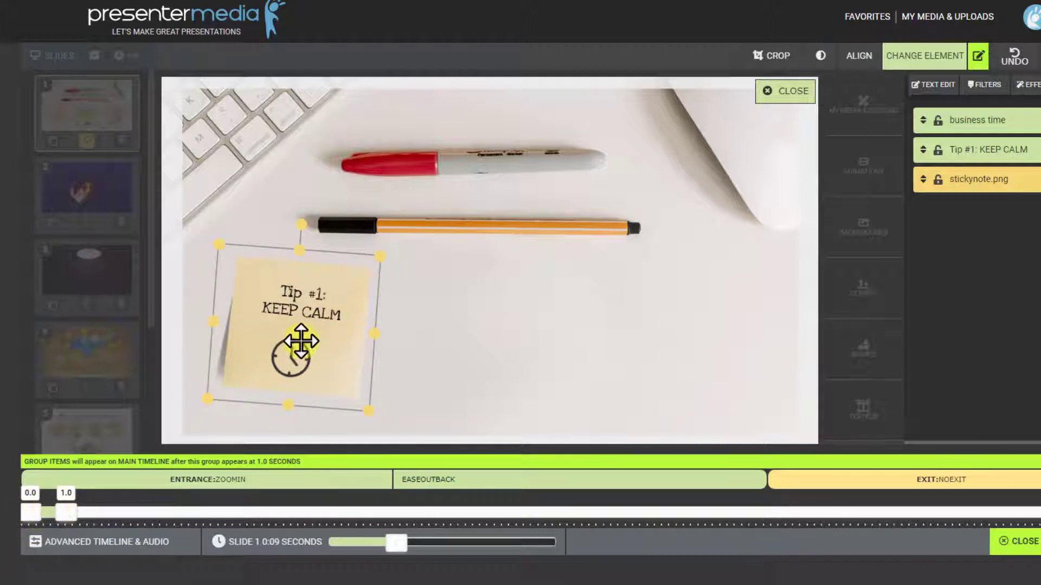
pyautogui.click(322, 309)
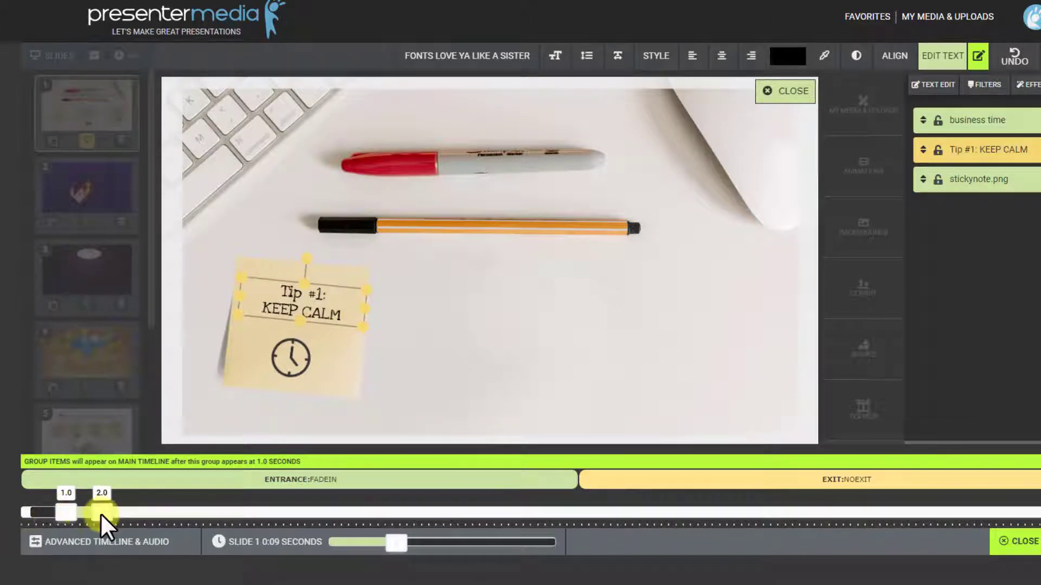
pyautogui.click(306, 354)
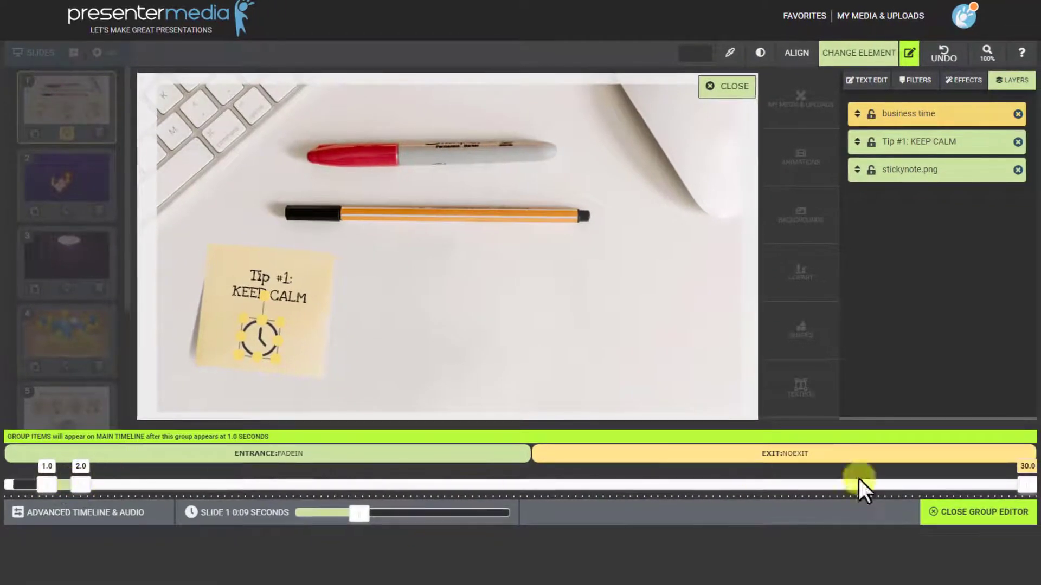
pyautogui.click(970, 513)
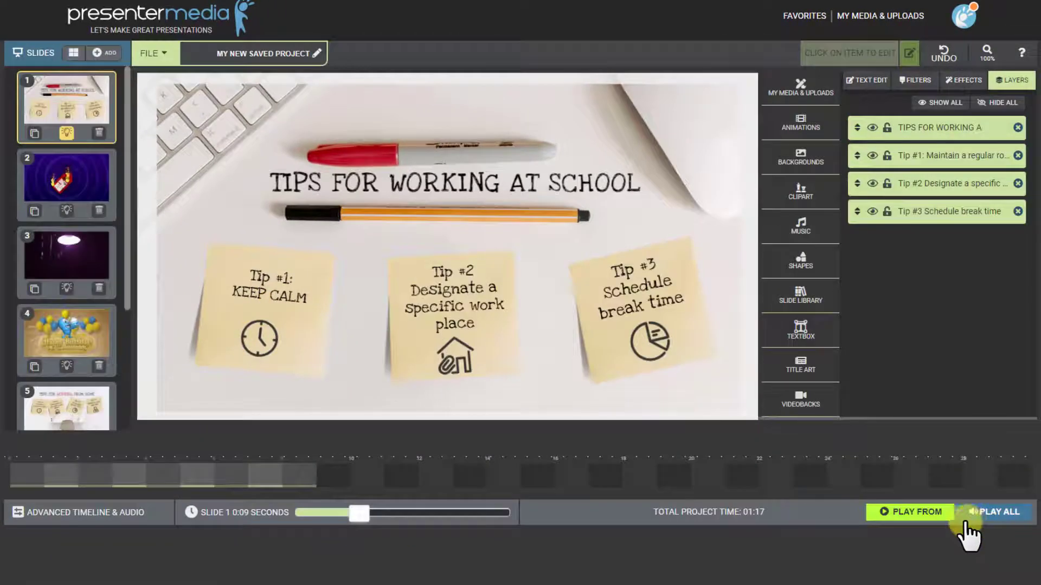
# Preview slide 1 twice to watch the Tip #1 note's items appear, and stop the playback.
pyautogui.click(933, 514)
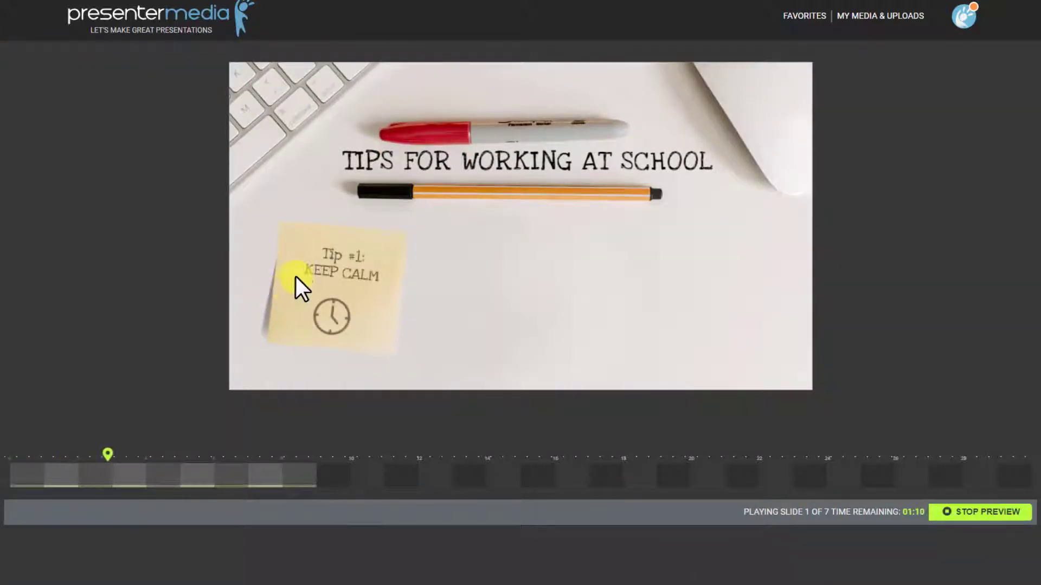
pyautogui.click(994, 520)
pyautogui.click(935, 519)
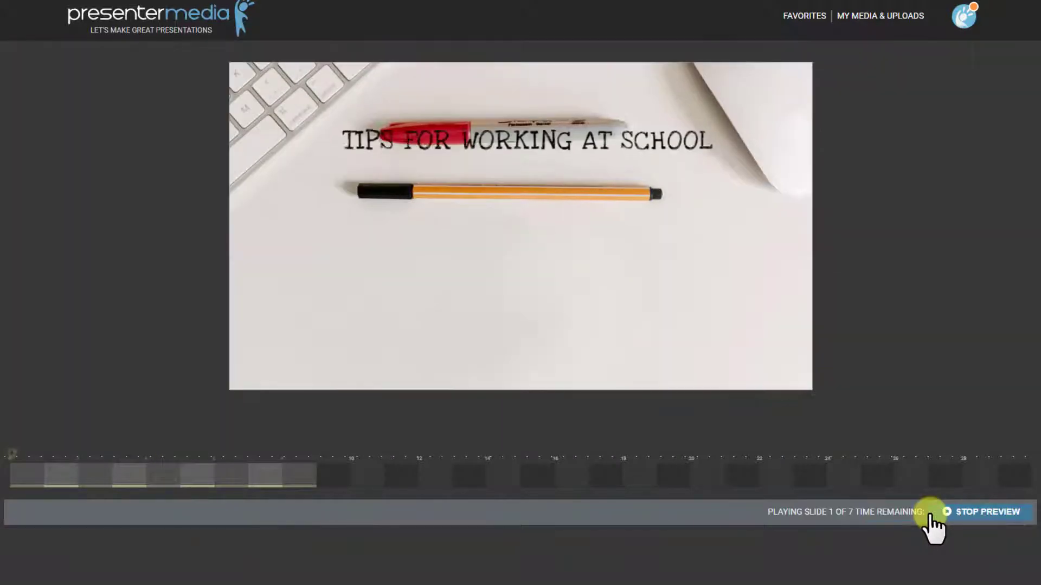
pyautogui.click(1004, 519)
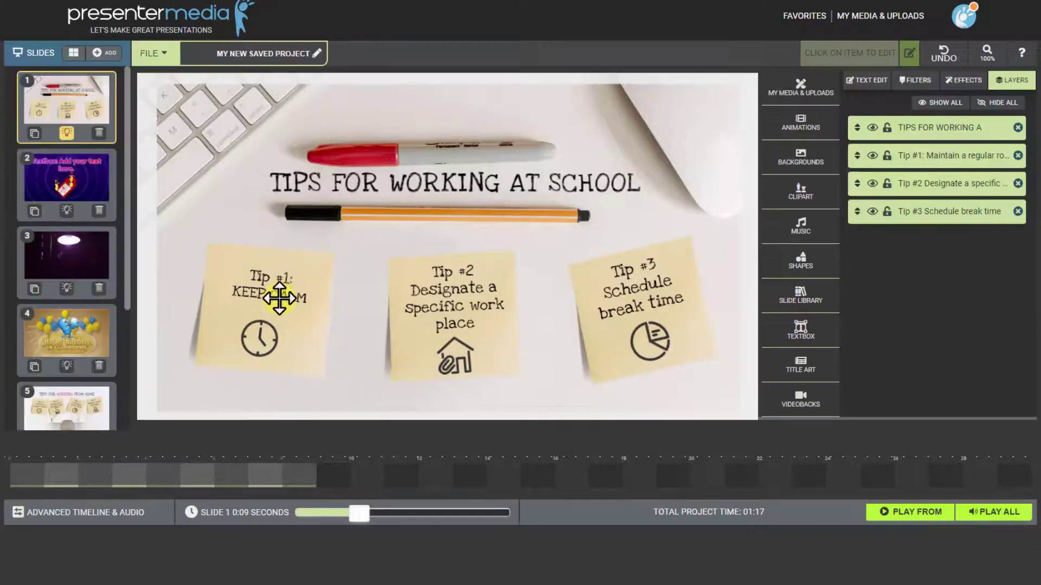
# Compare the Tip #1 group's main timeline start with the timings of its text and clock in the group editor.
pyautogui.doubleClick(252, 280)
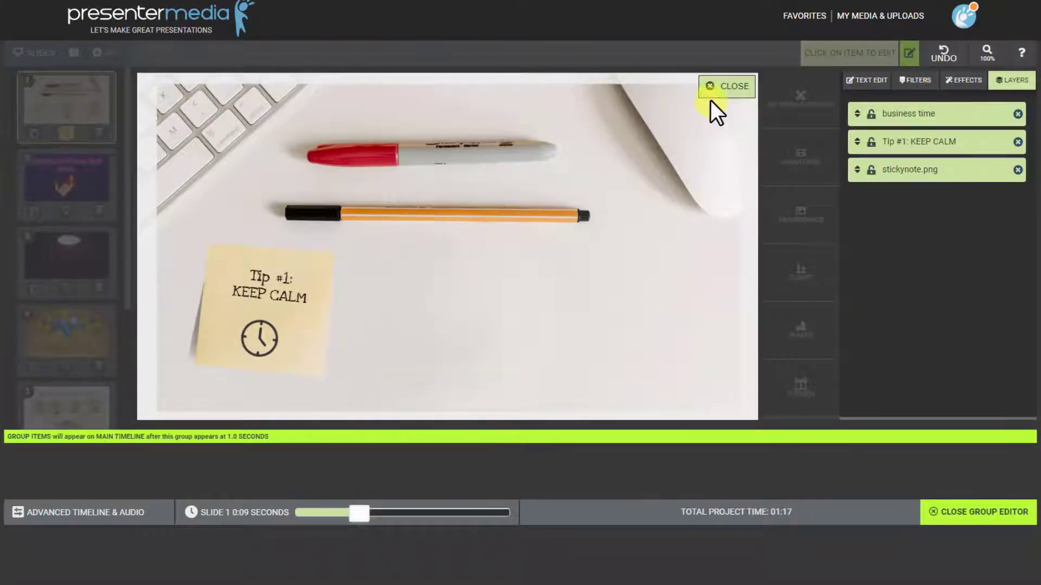
pyautogui.click(711, 102)
pyautogui.click(285, 272)
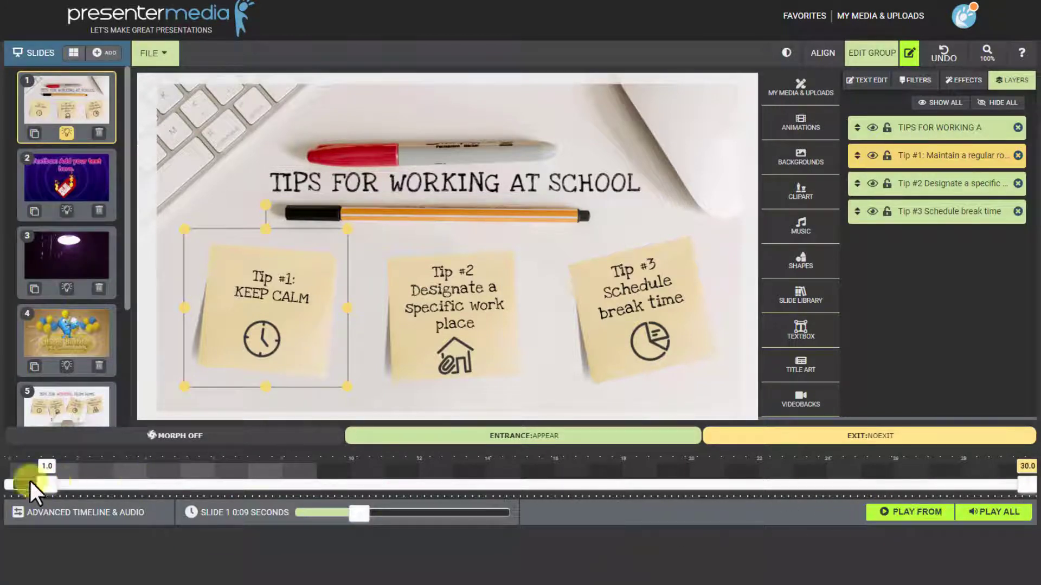
pyautogui.doubleClick(255, 313)
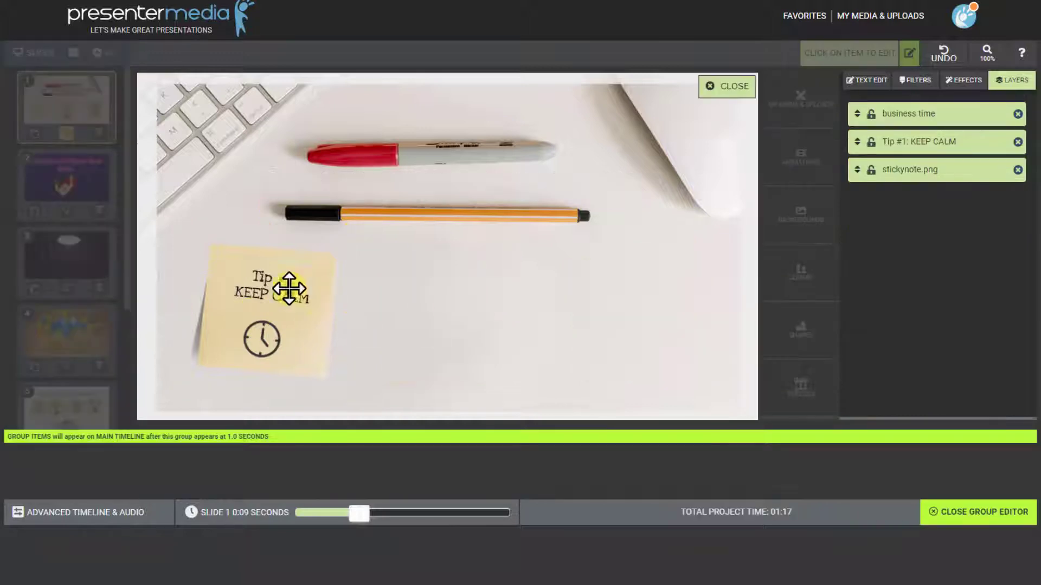
pyautogui.click(261, 281)
pyautogui.click(251, 344)
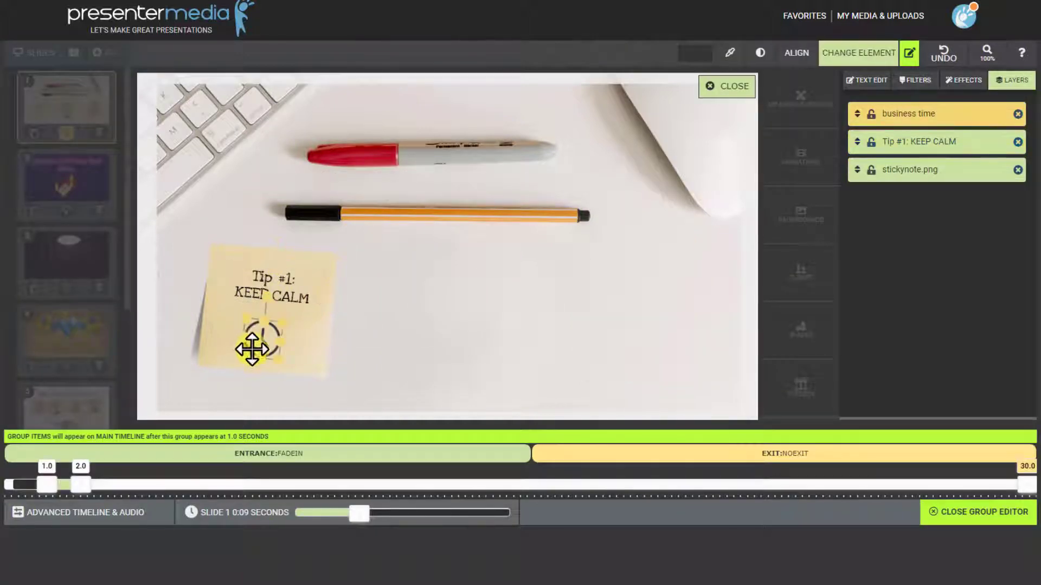
pyautogui.click(970, 515)
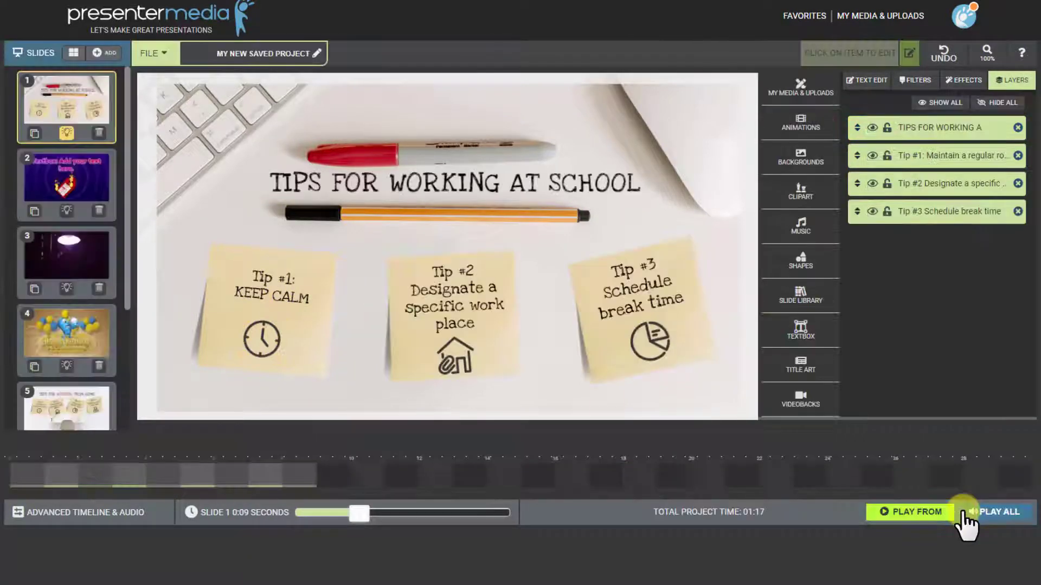
# Select the Tip #1, Tip #2 and Tip #3 notes on slide 1 to compare their group start times.
pyautogui.click(219, 326)
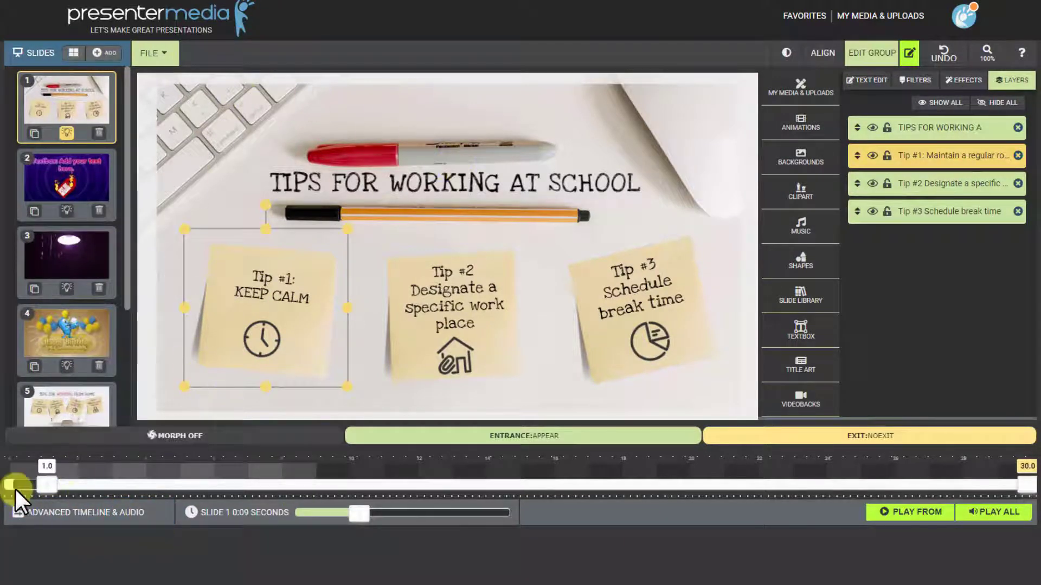
pyautogui.click(484, 319)
pyautogui.click(652, 361)
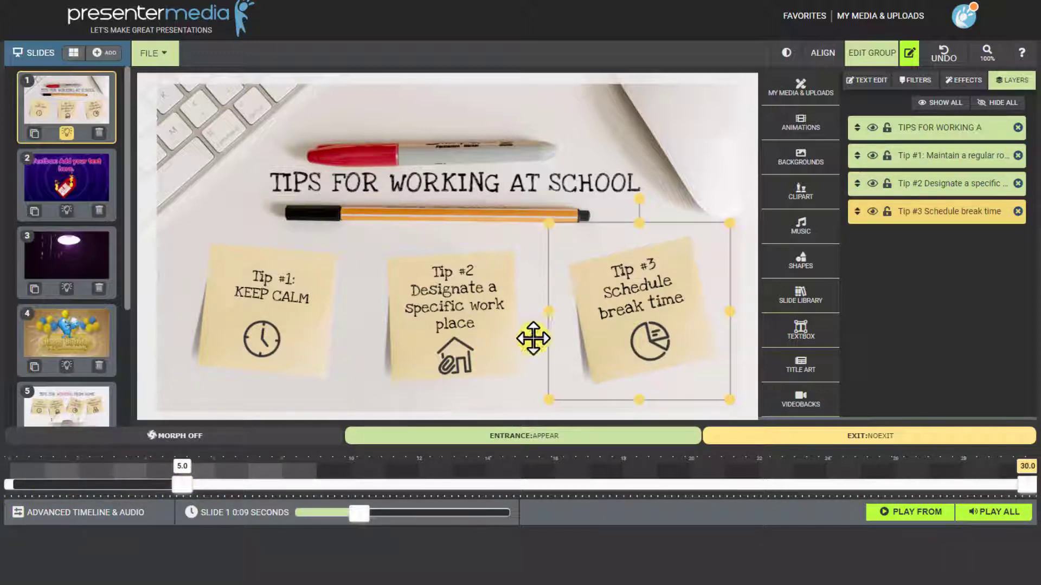
# Replay the preview from slide 1 to check the order in which the three tip notes appear, and stop it.
pyautogui.click(930, 513)
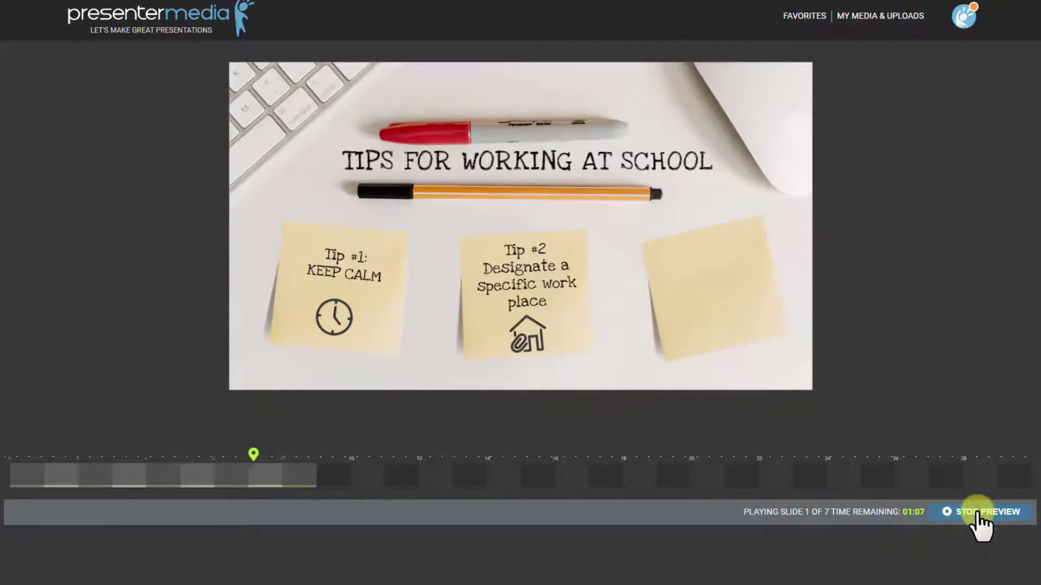
pyautogui.click(997, 514)
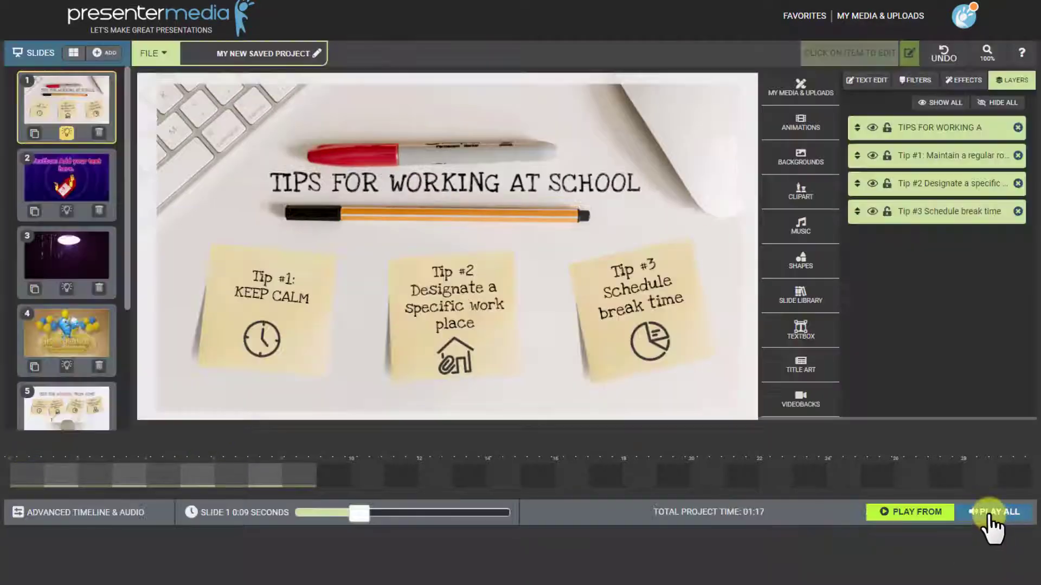
pyautogui.click(992, 524)
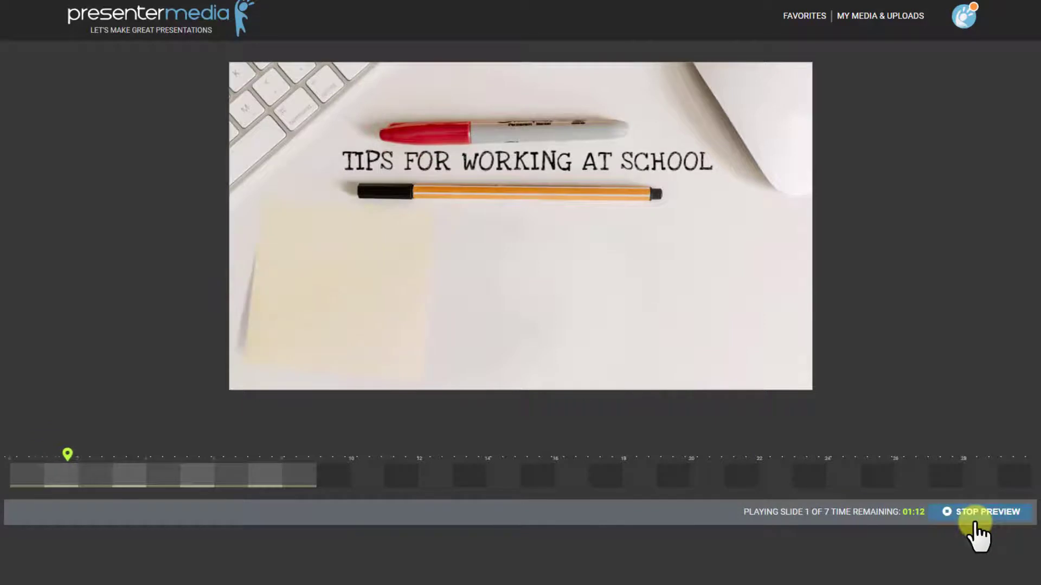
pyautogui.click(975, 519)
pyautogui.click(989, 517)
pyautogui.click(997, 515)
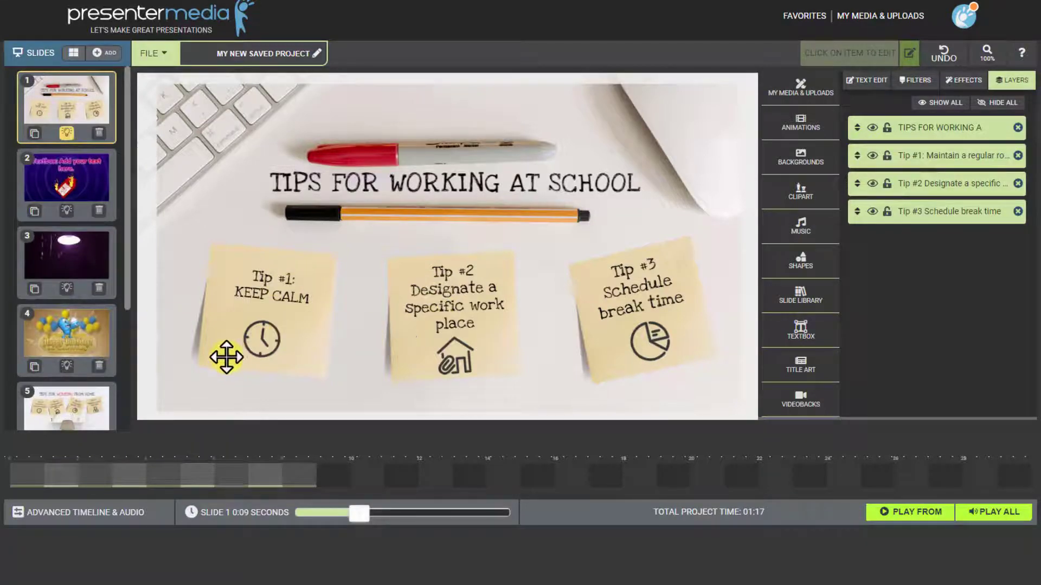
# Switch between slides 1 and 2 to compare their durations on the timeline.
pyautogui.click(87, 165)
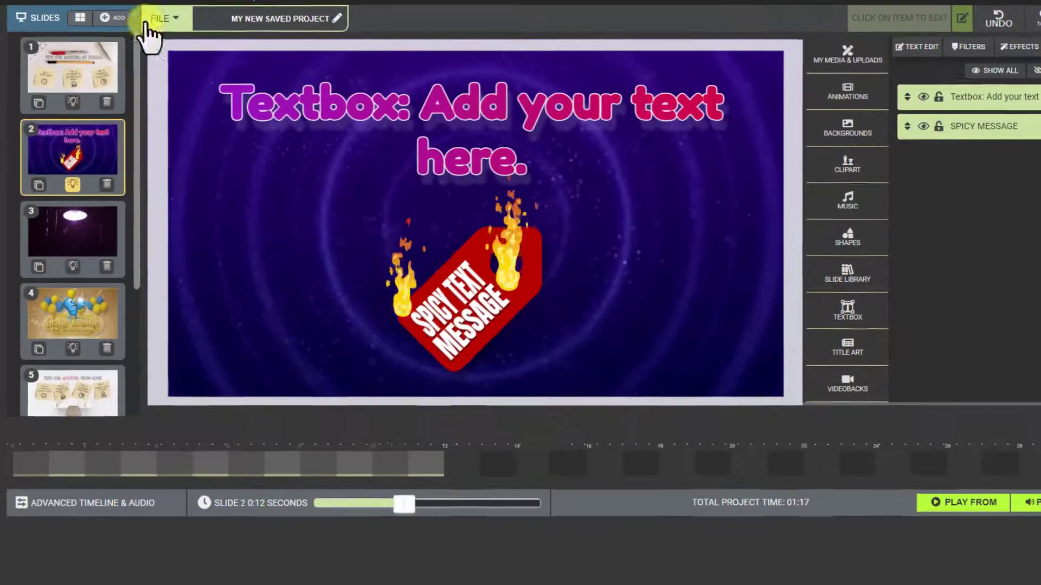
pyautogui.click(73, 67)
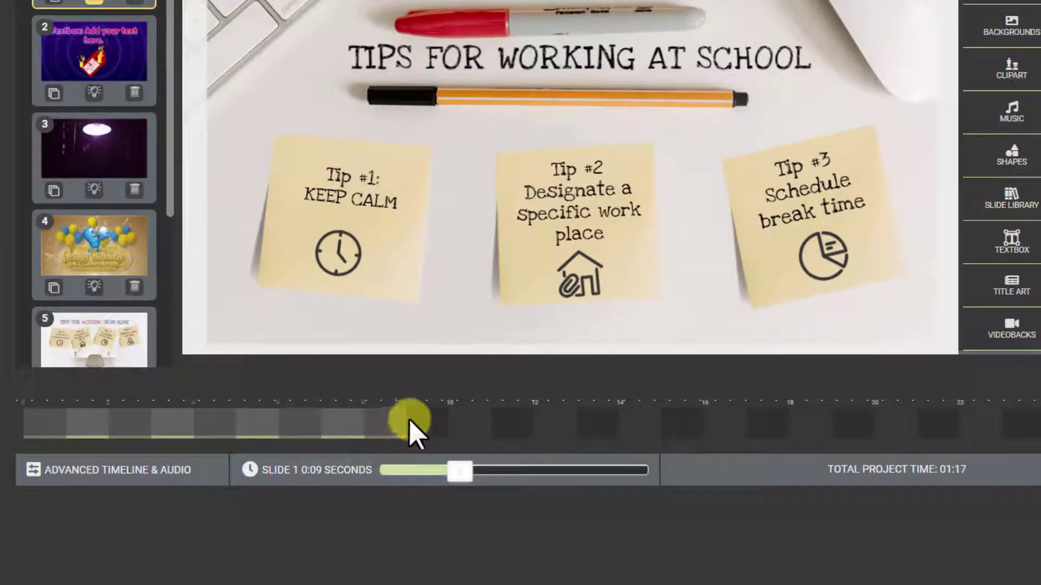
pyautogui.click(116, 58)
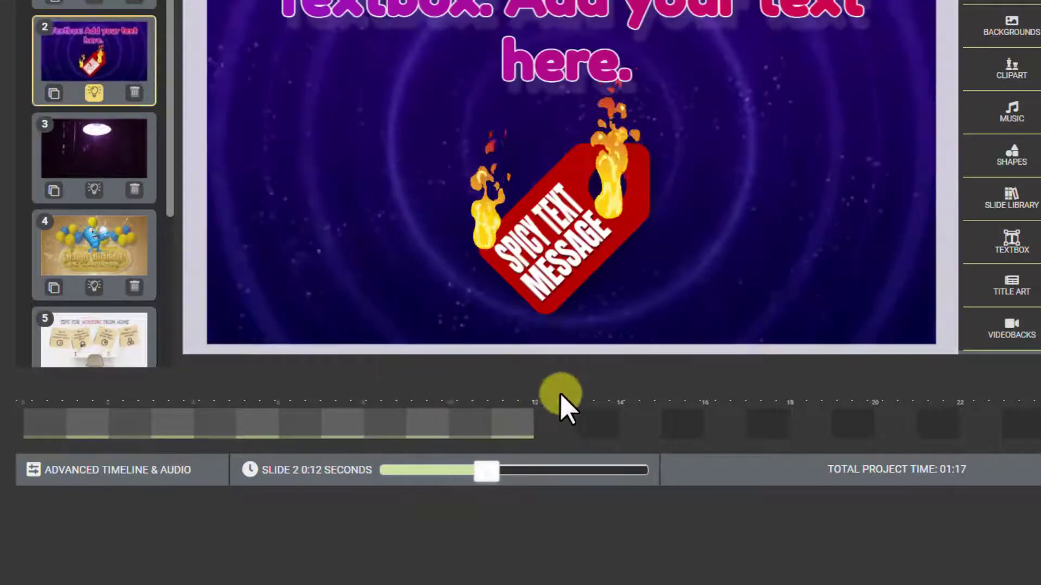
# Set the duration of slide 3, the dark rain scene, to 6 seconds and delete that slide.
pyautogui.click(98, 138)
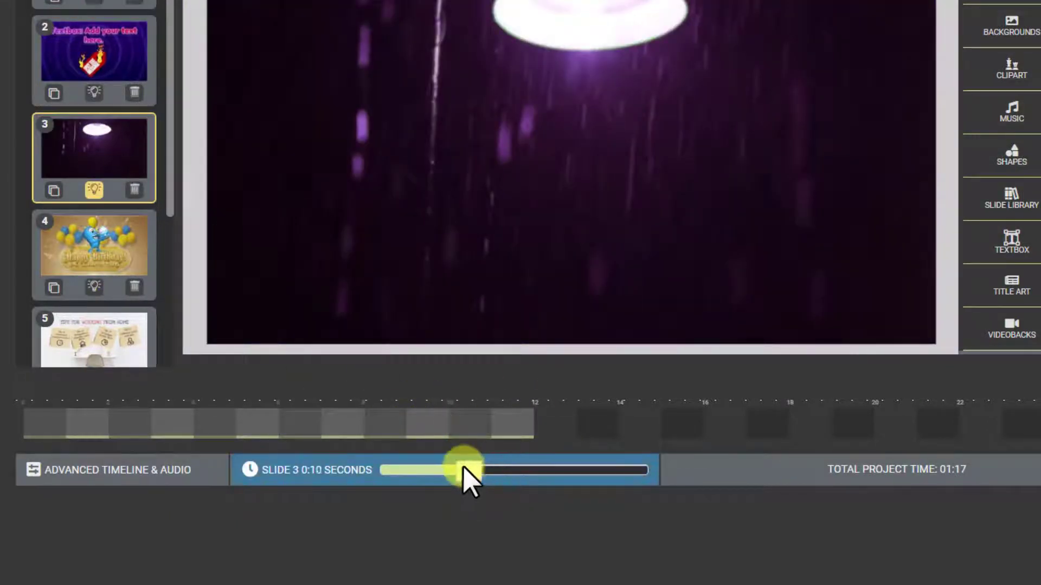
pyautogui.moveTo(463, 467); pyautogui.dragTo(427, 464)
pyautogui.click(138, 195)
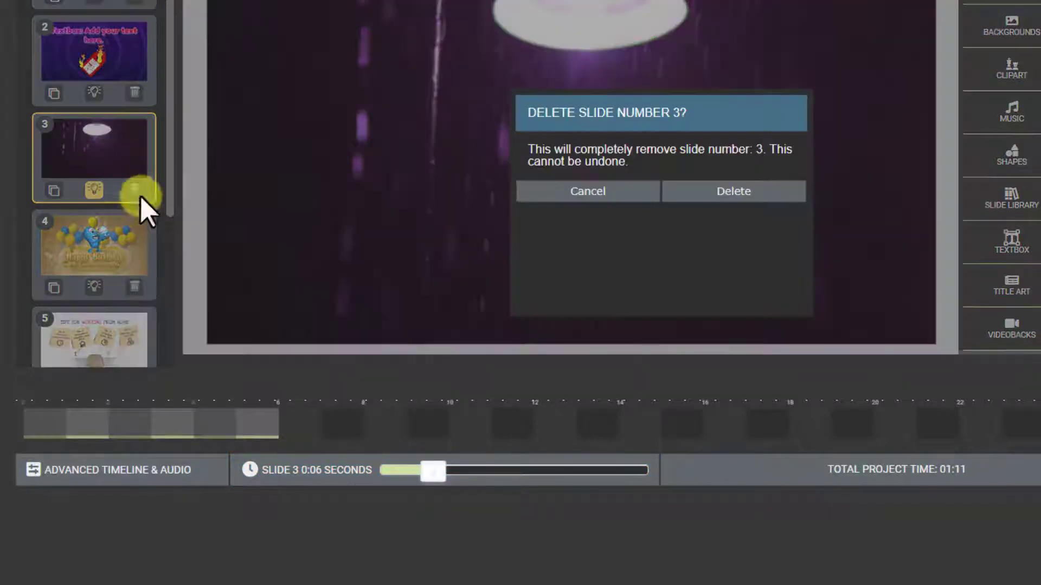
pyautogui.click(672, 198)
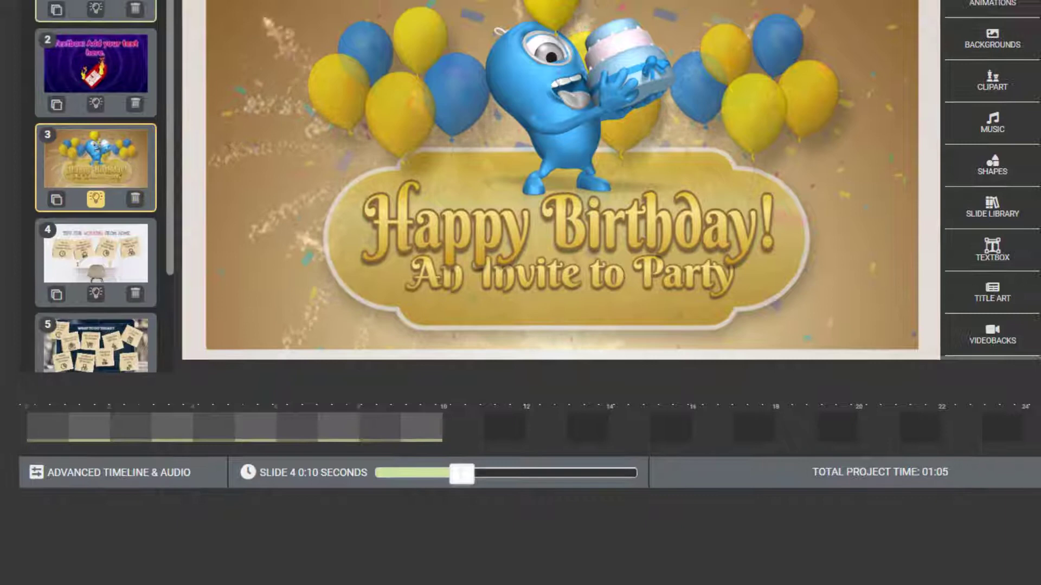
# Preview the whole project starting from slide 1 and stop the playback.
pyautogui.click(105, 81)
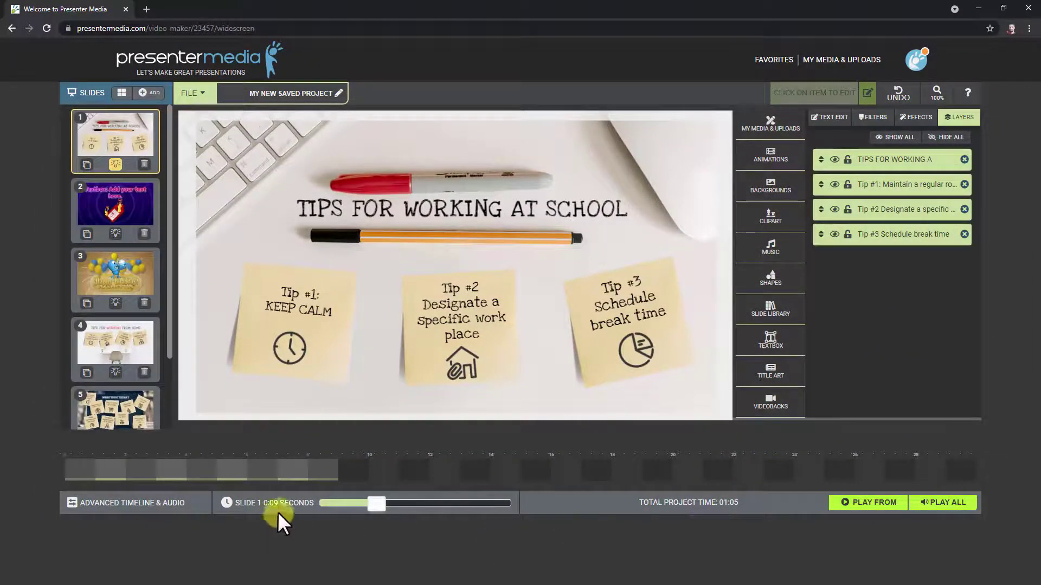
pyautogui.click(904, 511)
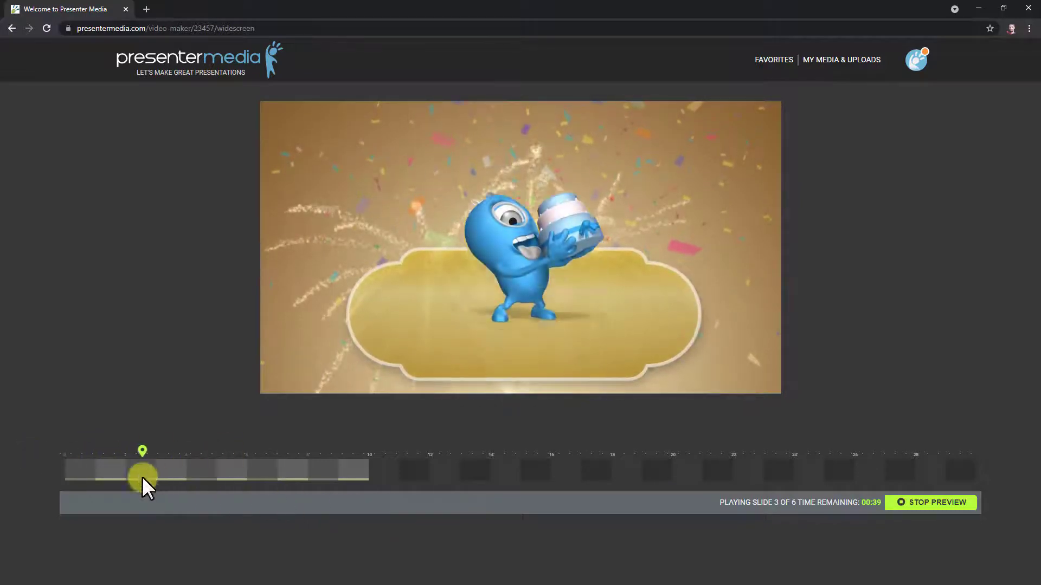
pyautogui.click(908, 504)
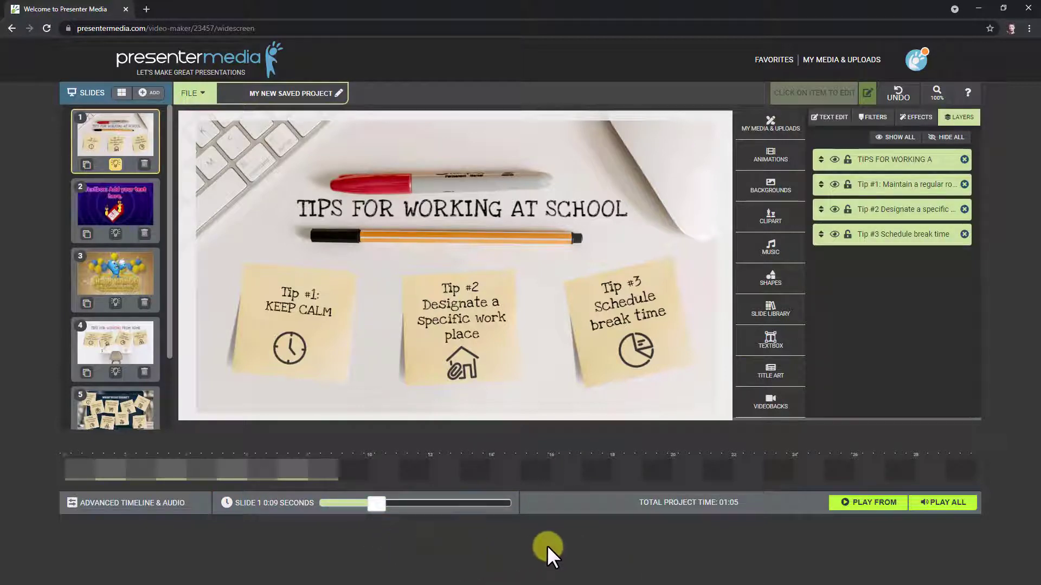
# Delete the Spicy Text Message group and the placeholder textbox from slide 2.
pyautogui.moveTo(170, 184); pyautogui.dragTo(177, 148)
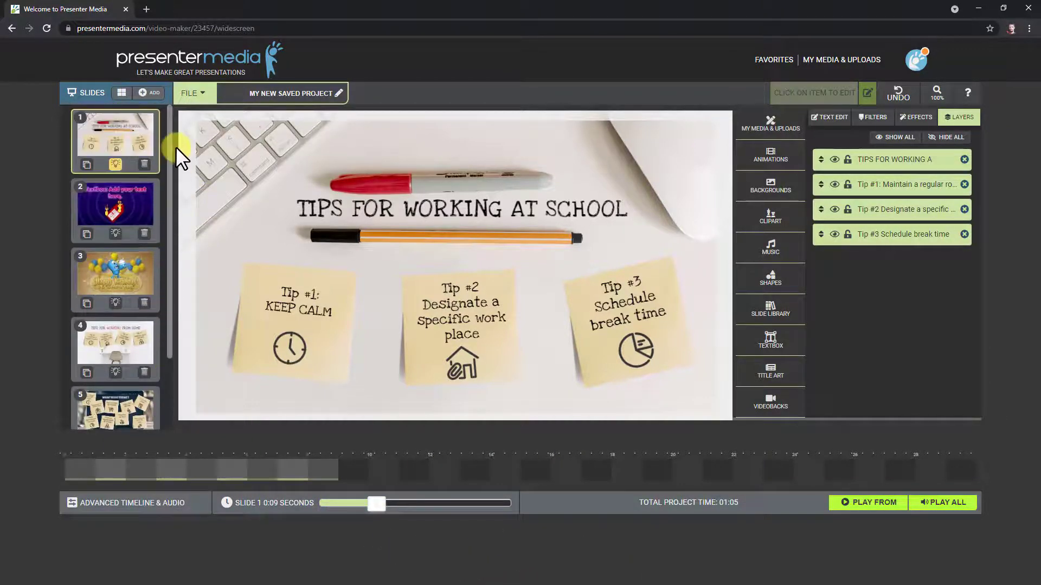
pyautogui.click(116, 205)
pyautogui.click(465, 297)
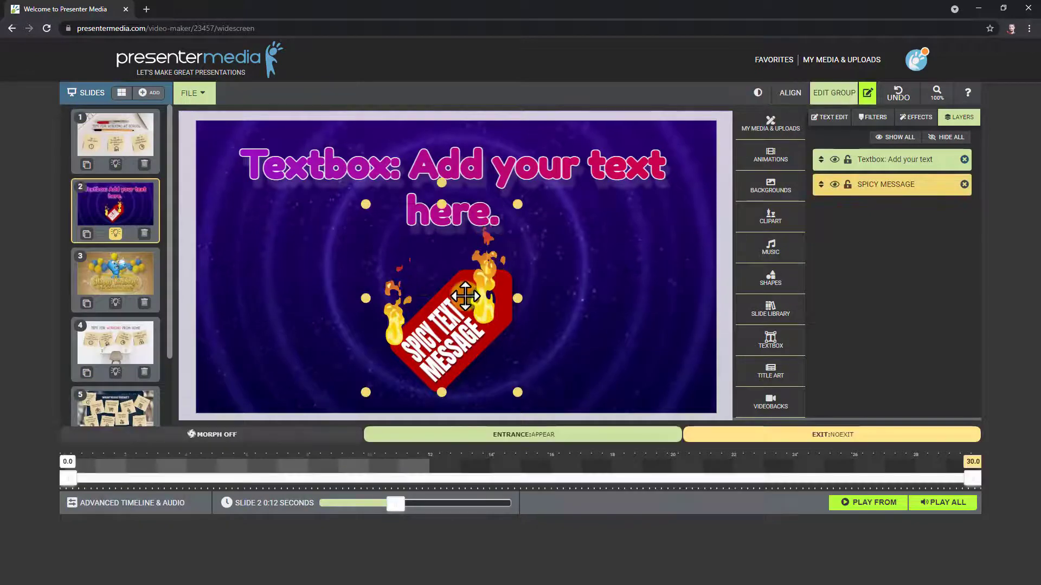
pyautogui.press('Delete')
pyautogui.click(443, 216)
pyautogui.press('Delete')
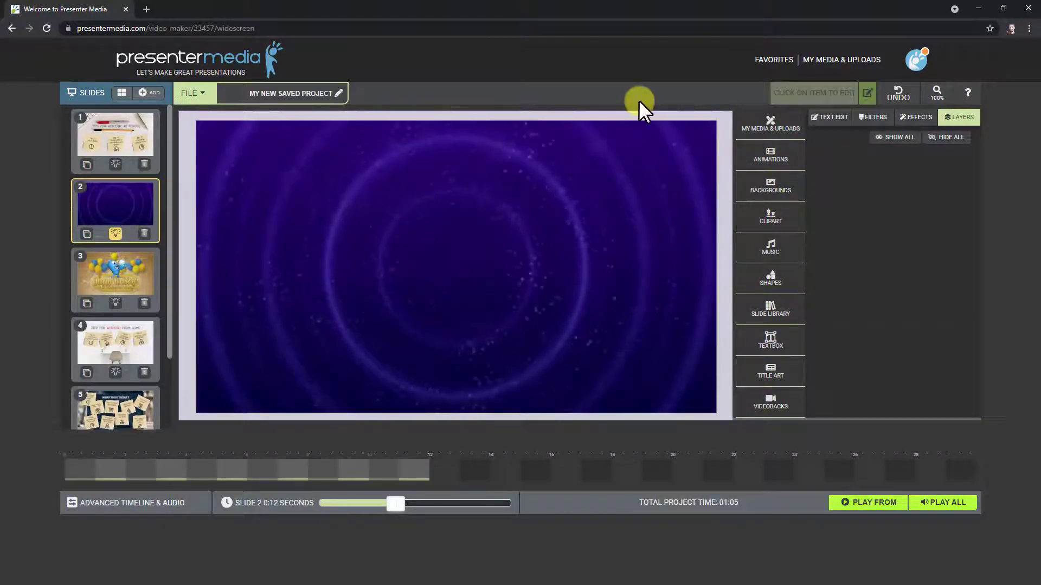
# Add the round "Your Message" custom badge button clipart to slide 2.
pyautogui.click(785, 225)
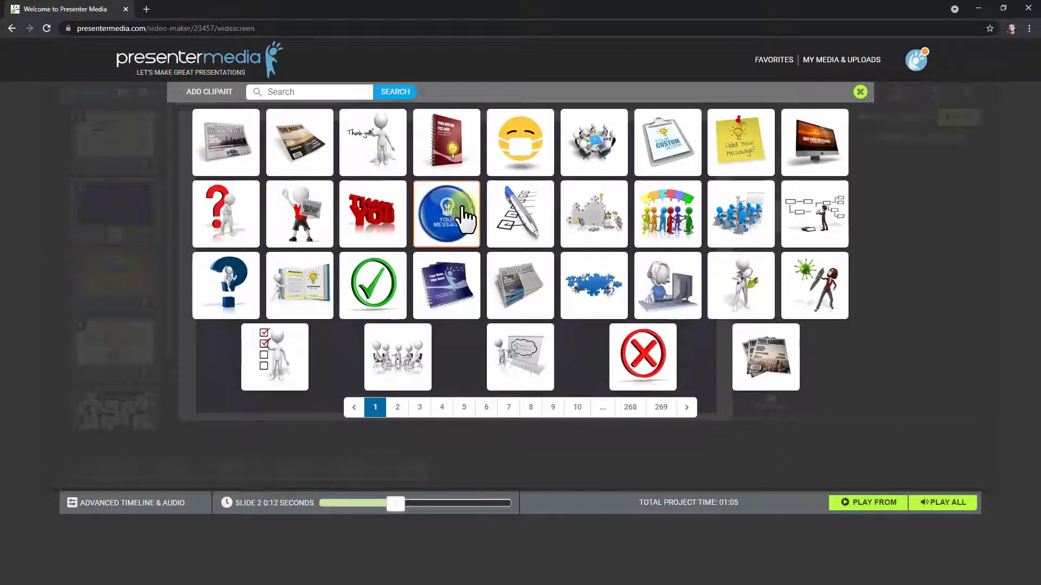
pyautogui.click(447, 216)
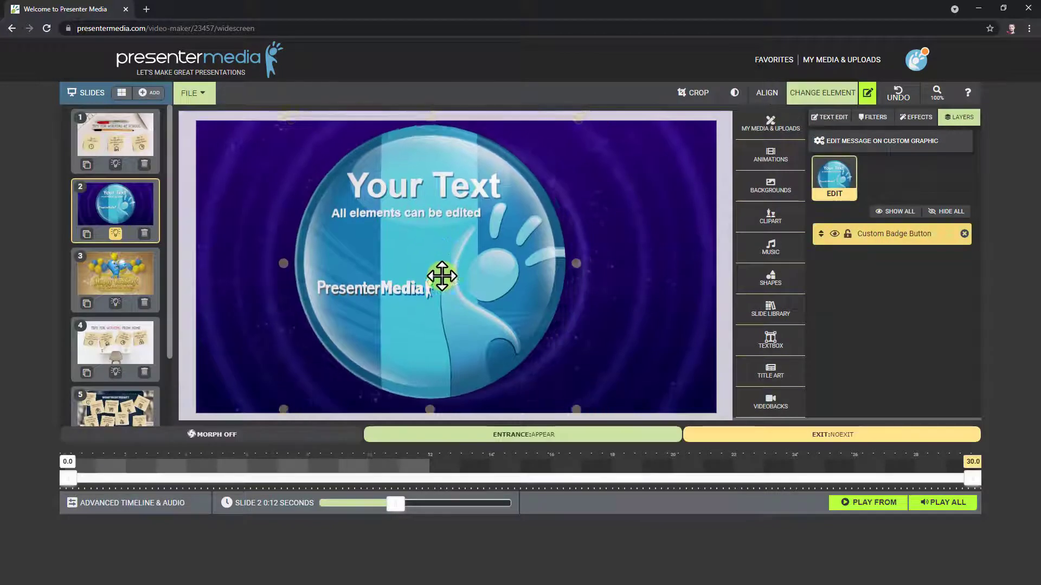
# Shrink and reposition the custom badge button clipart on slide 2, and delete it from the slide.
pyautogui.moveTo(586, 116); pyautogui.dragTo(540, 163)
pyautogui.moveTo(405, 262); pyautogui.dragTo(429, 239)
pyautogui.press('Delete')
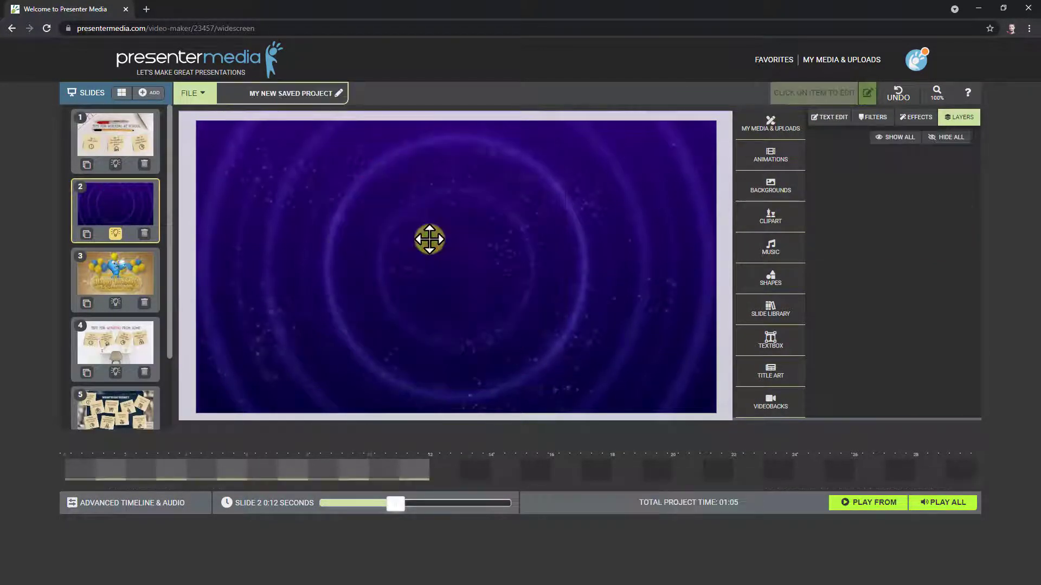
# Add the red Single Binder custom clipart to slide 2 and place it in the slide's left half.
pyautogui.click(739, 218)
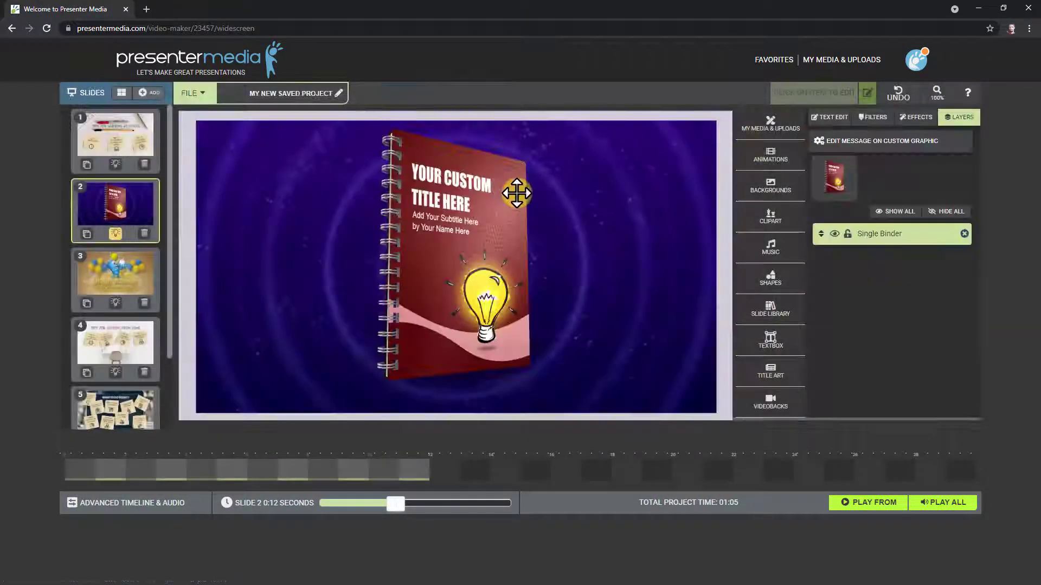
pyautogui.moveTo(496, 194); pyautogui.dragTo(335, 199)
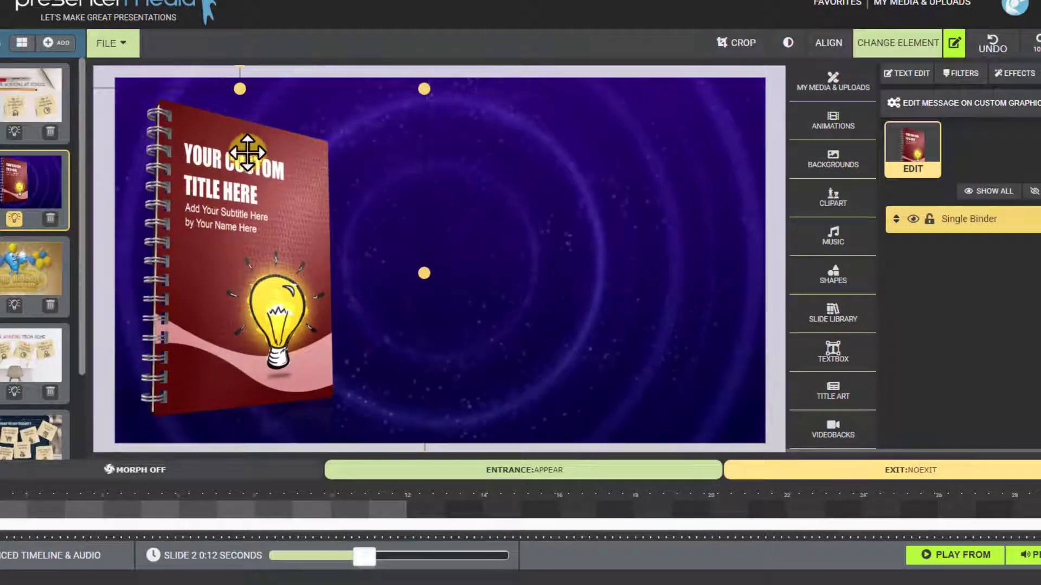
pyautogui.moveTo(284, 247)
pyautogui.mouseDown()
pyautogui.moveTo(286, 260)
pyautogui.moveTo(287, 249)
pyautogui.mouseUp()
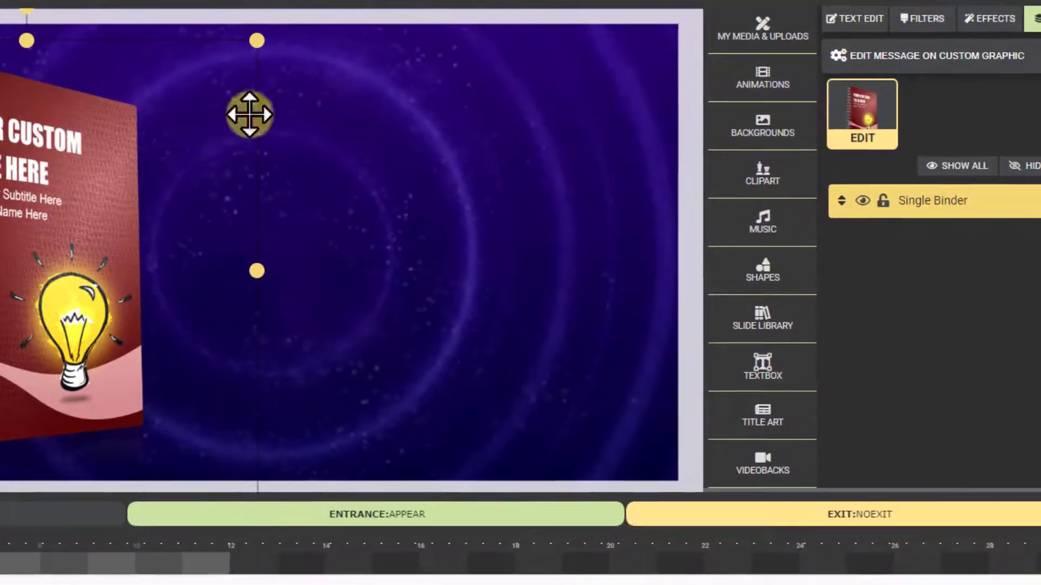
# Open the binder's cover design for customization, enlarge the title text, and reposition the light bulb and ribbon.
pyautogui.click(859, 142)
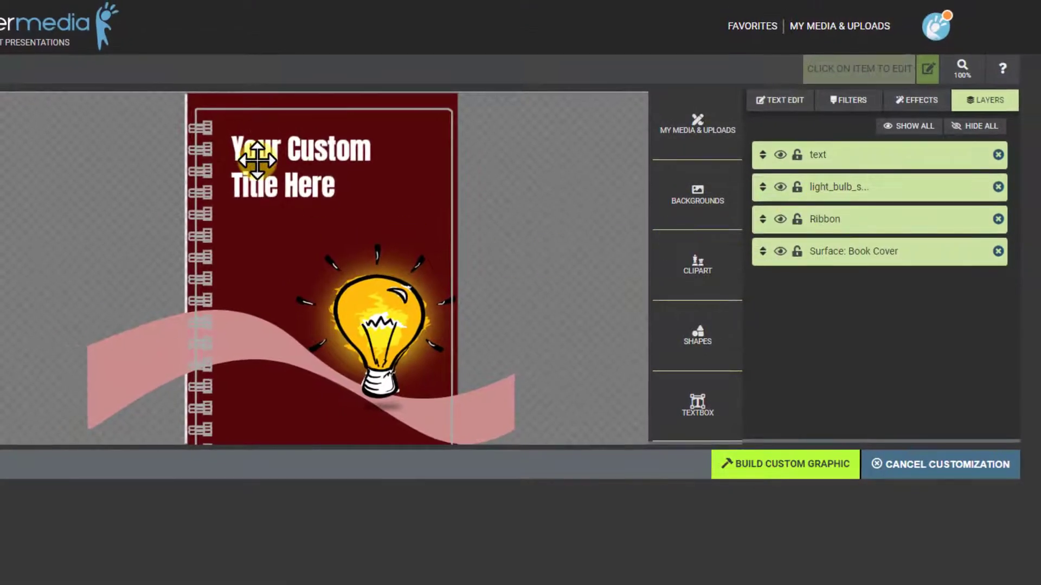
pyautogui.click(258, 160)
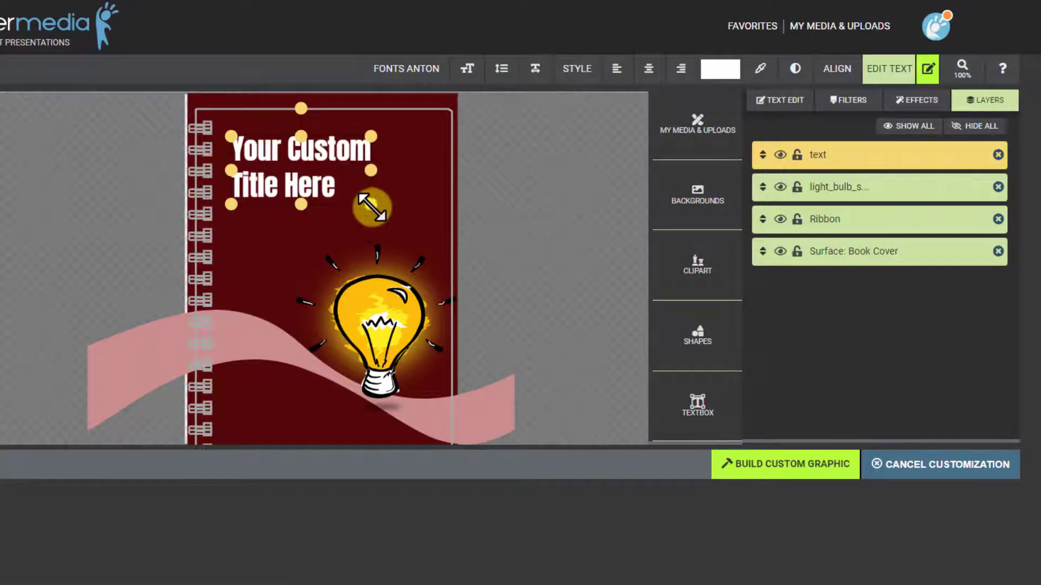
pyautogui.moveTo(368, 205); pyautogui.dragTo(417, 224)
pyautogui.moveTo(345, 153); pyautogui.dragTo(336, 140)
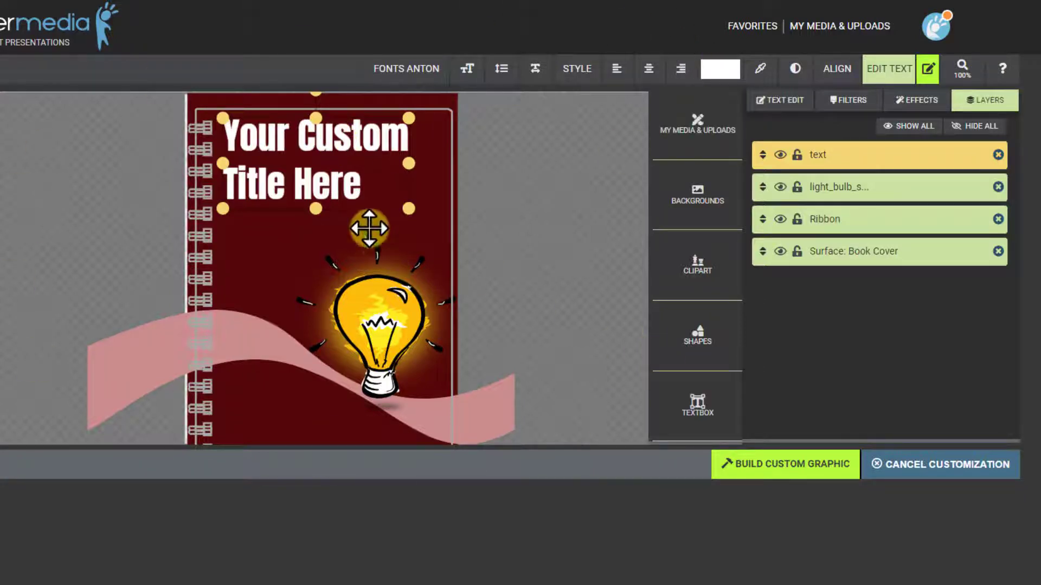
pyautogui.moveTo(333, 183); pyautogui.dragTo(333, 182)
pyautogui.moveTo(401, 329); pyautogui.dragTo(408, 304)
pyautogui.moveTo(235, 334); pyautogui.dragTo(244, 323)
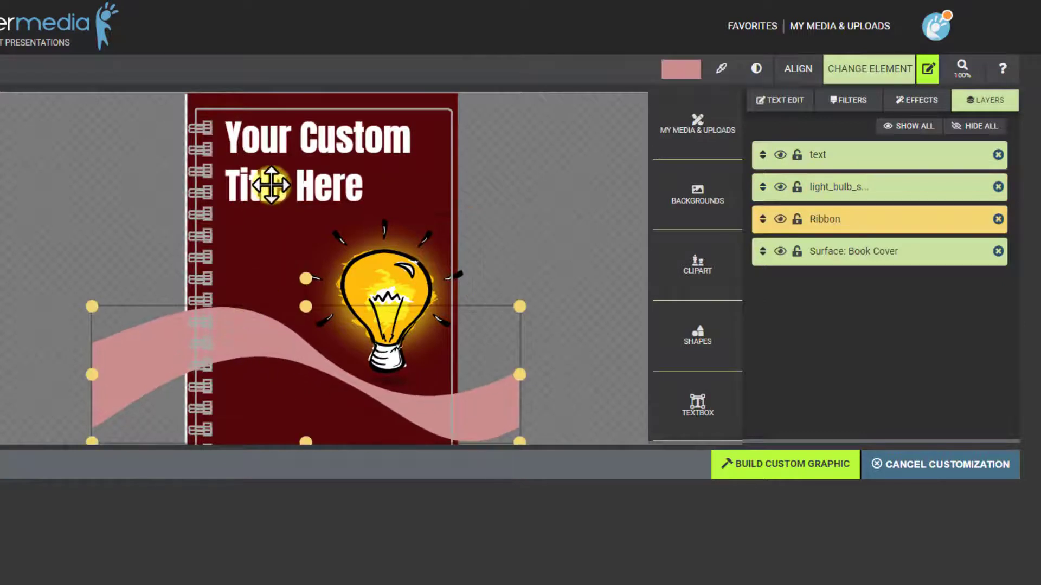
# Open the cover's "Your Custom Title Here" text for editing and cancel the binder customization.
pyautogui.click(270, 185)
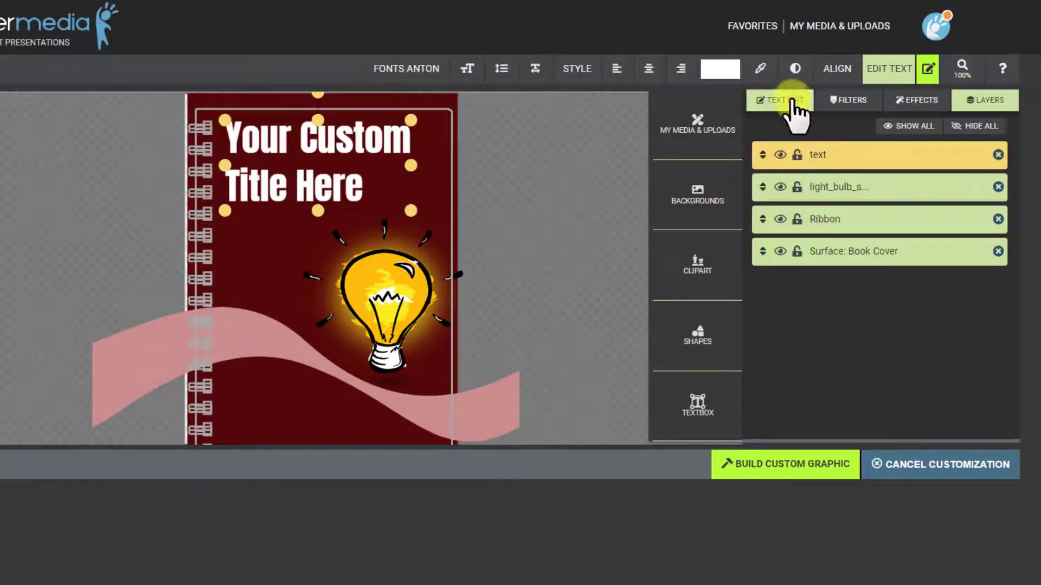
pyautogui.click(782, 100)
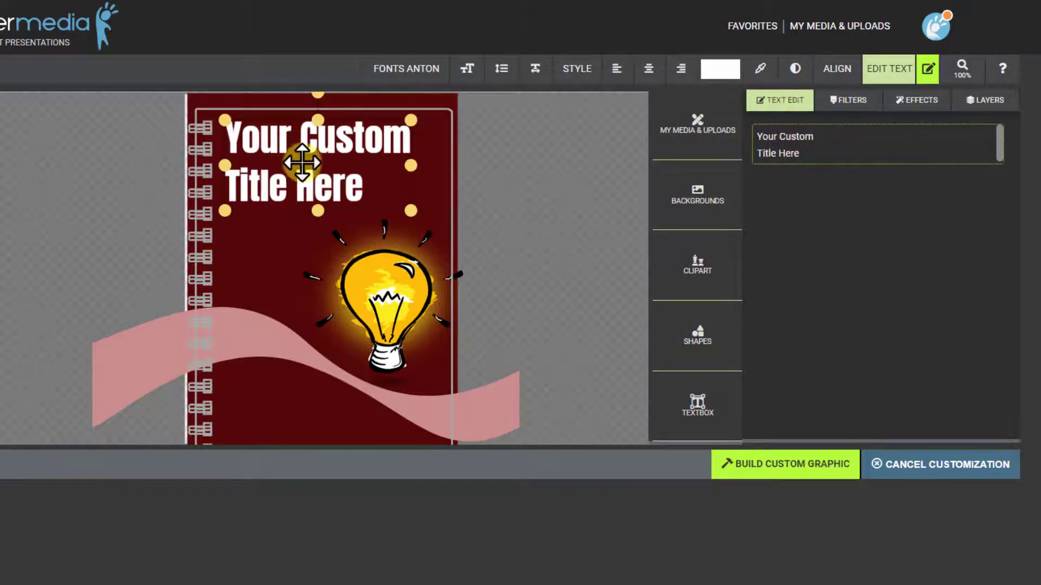
pyautogui.click(314, 135)
pyautogui.doubleClick(319, 142)
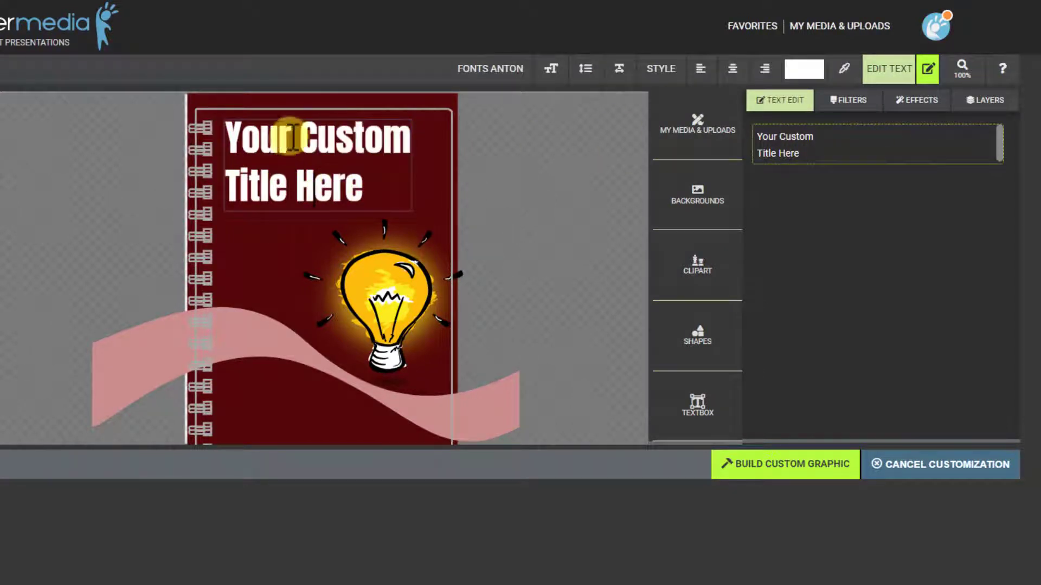
pyautogui.click(588, 228)
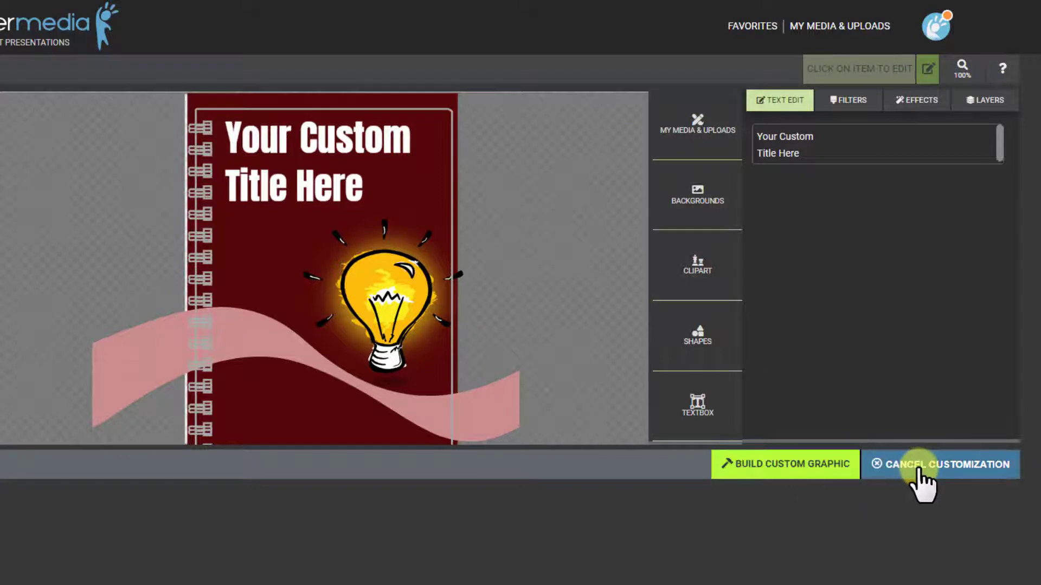
pyautogui.click(917, 466)
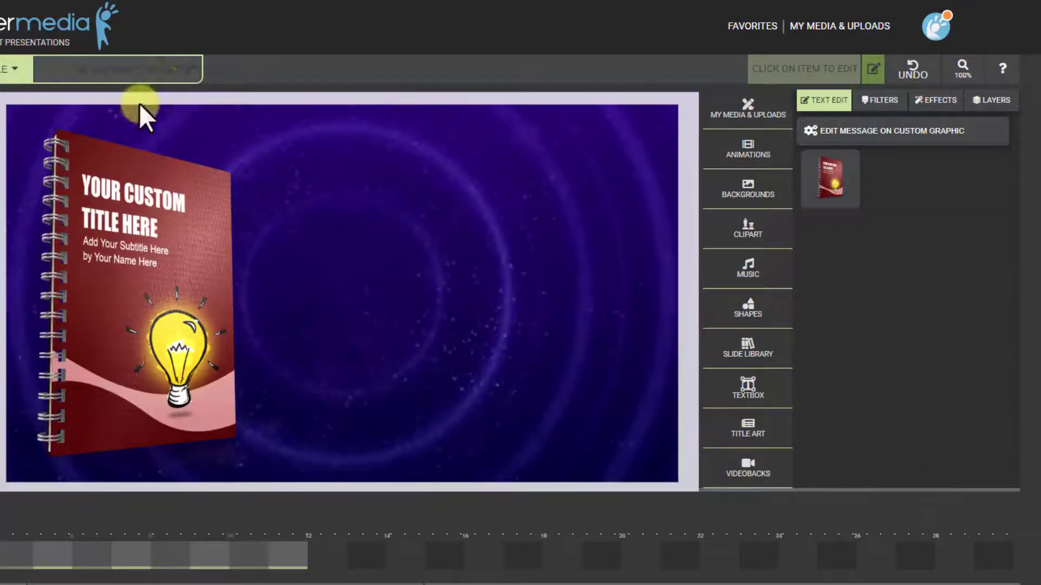
# Reposition the binder clipart slightly and delete slide 2, which contains it.
pyautogui.click(128, 264)
pyautogui.moveTo(128, 264); pyautogui.dragTo(132, 223)
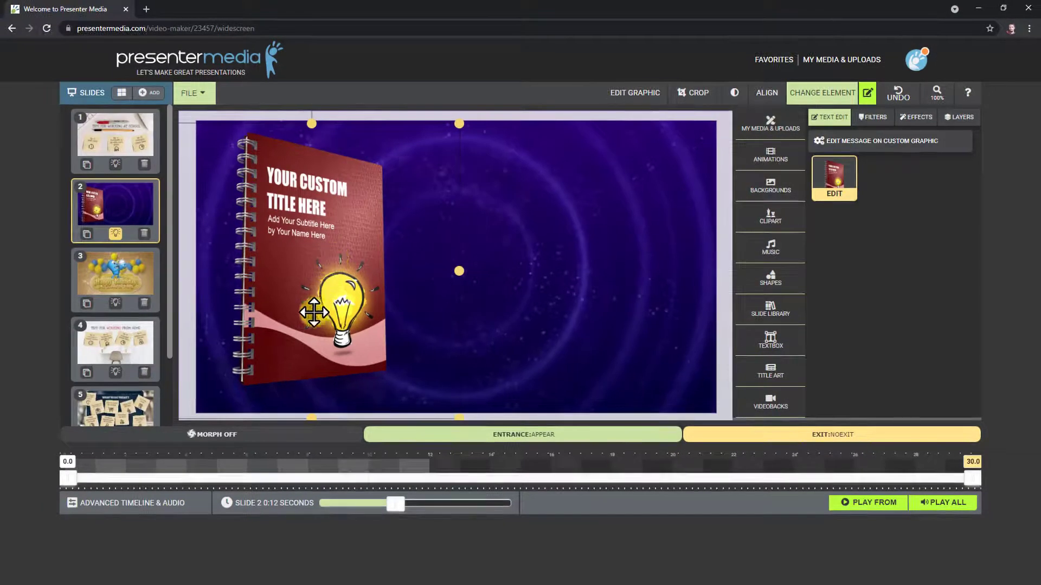
pyautogui.click(144, 233)
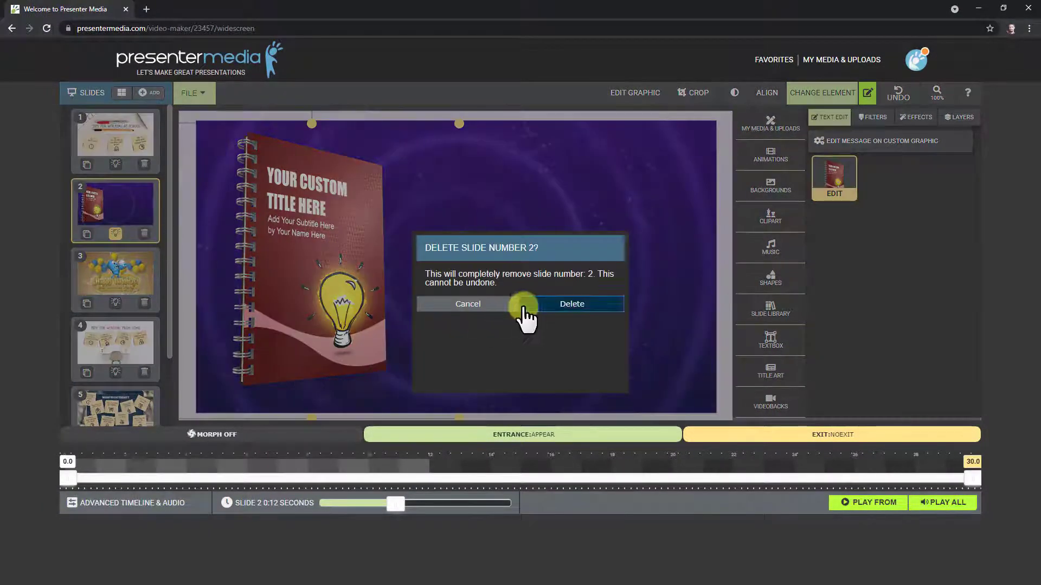
pyautogui.click(523, 302)
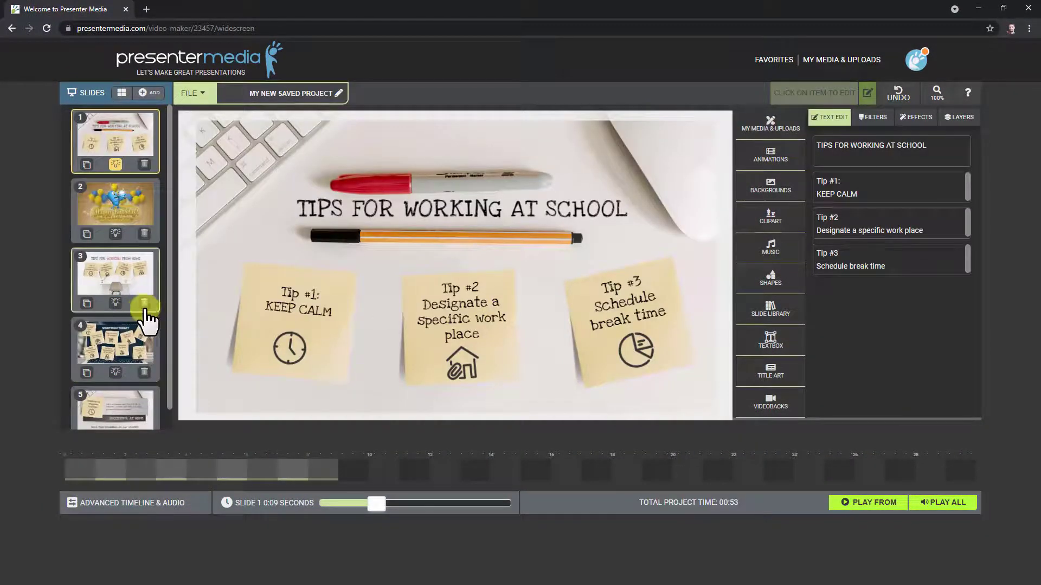
# Delete the three slides following the birthday slide, keeping only the school tips and Happy Birthday slides, and view both.
pyautogui.click(144, 305)
pyautogui.click(527, 303)
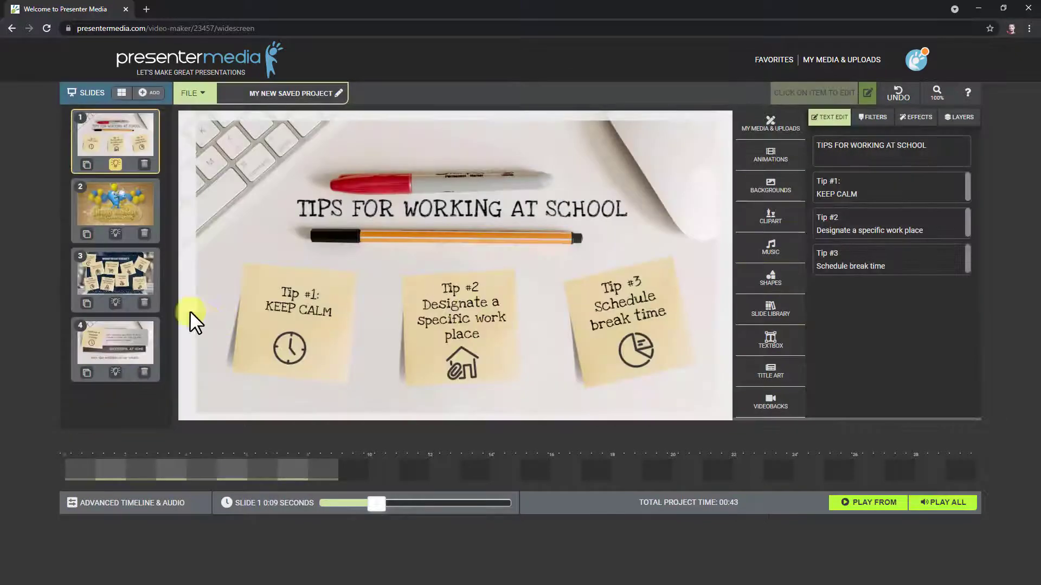
pyautogui.click(144, 304)
pyautogui.click(574, 304)
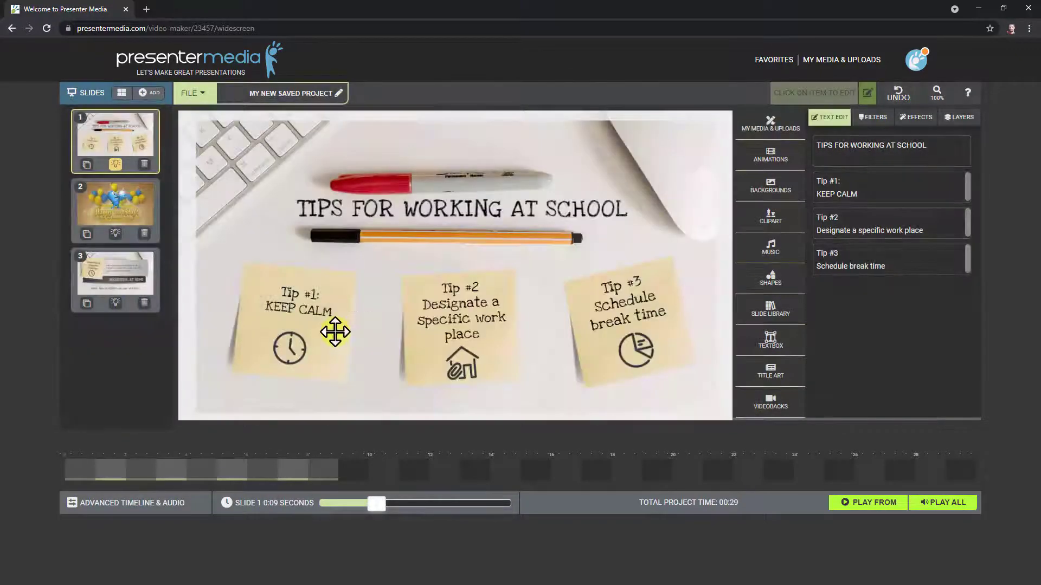
pyautogui.click(144, 304)
pyautogui.click(572, 304)
pyautogui.click(119, 206)
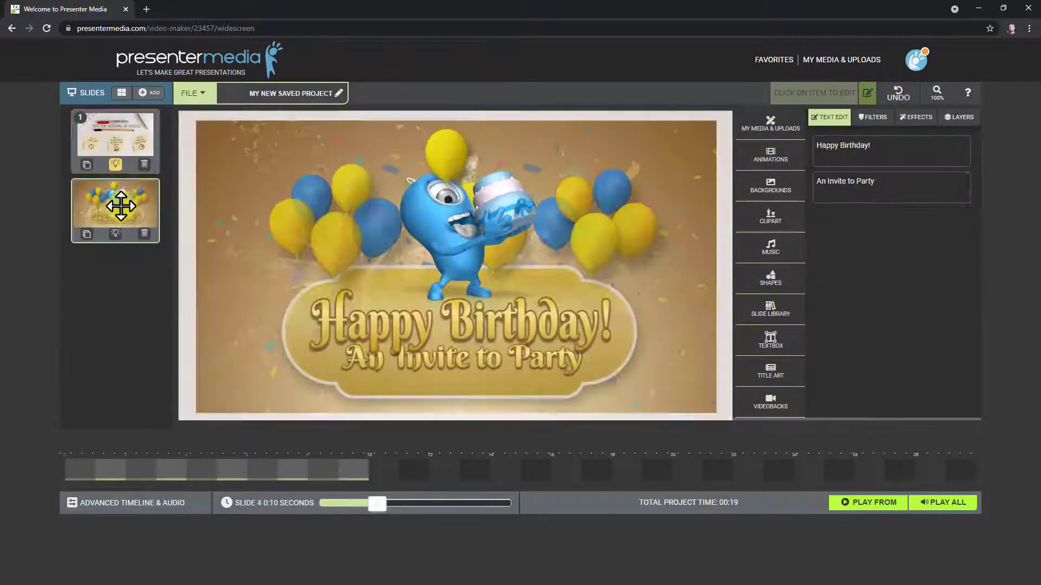
pyautogui.click(107, 136)
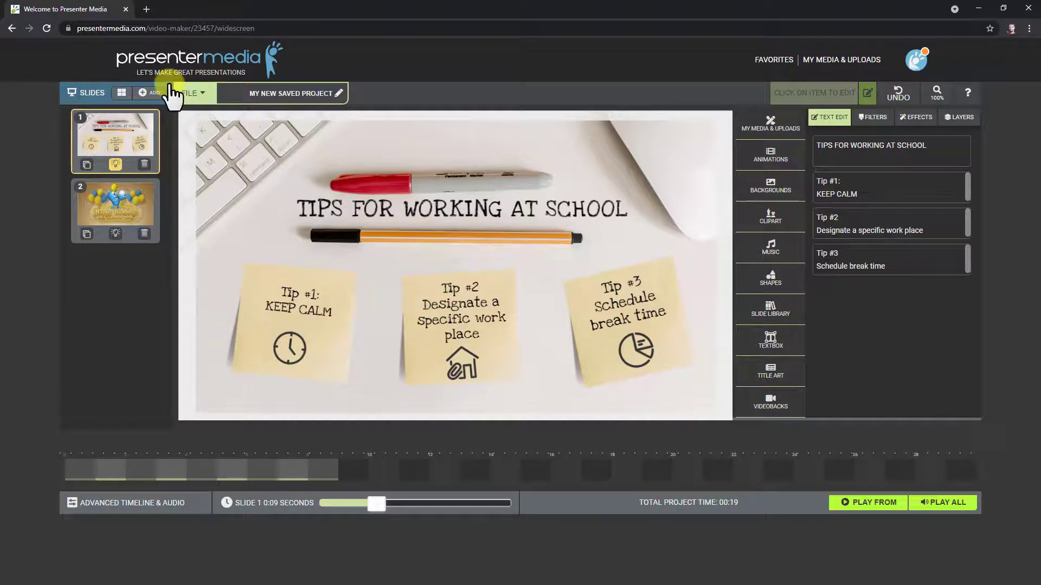
# Save the project under its existing name, My New Saved Project, overwriting the earlier version.
pyautogui.click(200, 95)
pyautogui.click(190, 144)
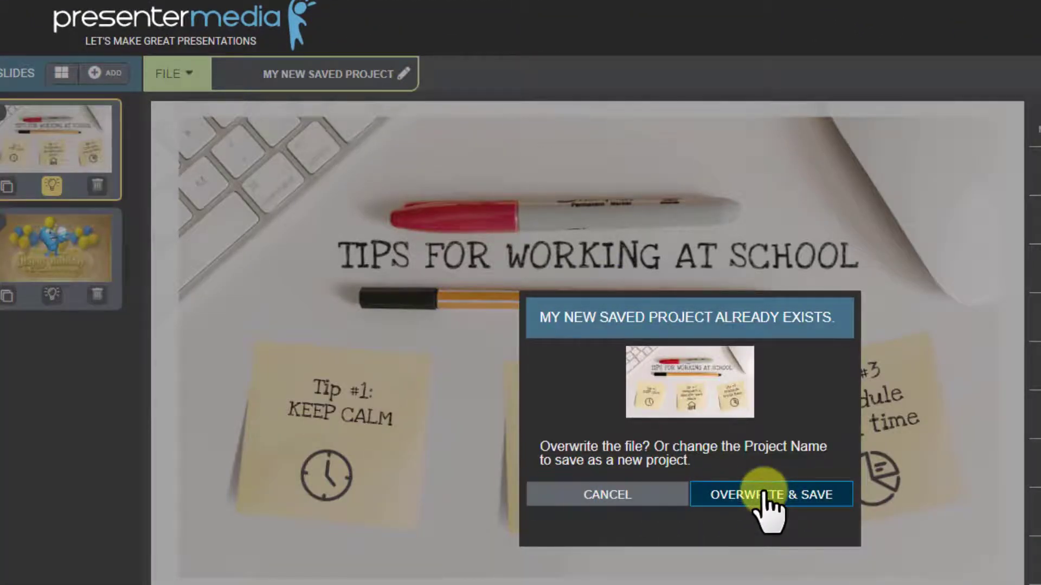
pyautogui.click(763, 495)
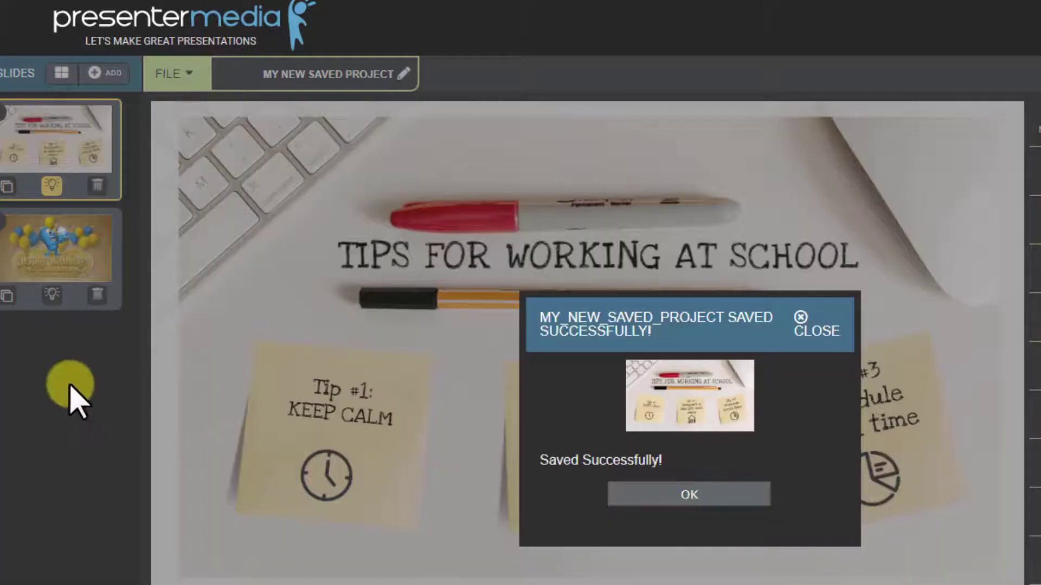
pyautogui.click(693, 493)
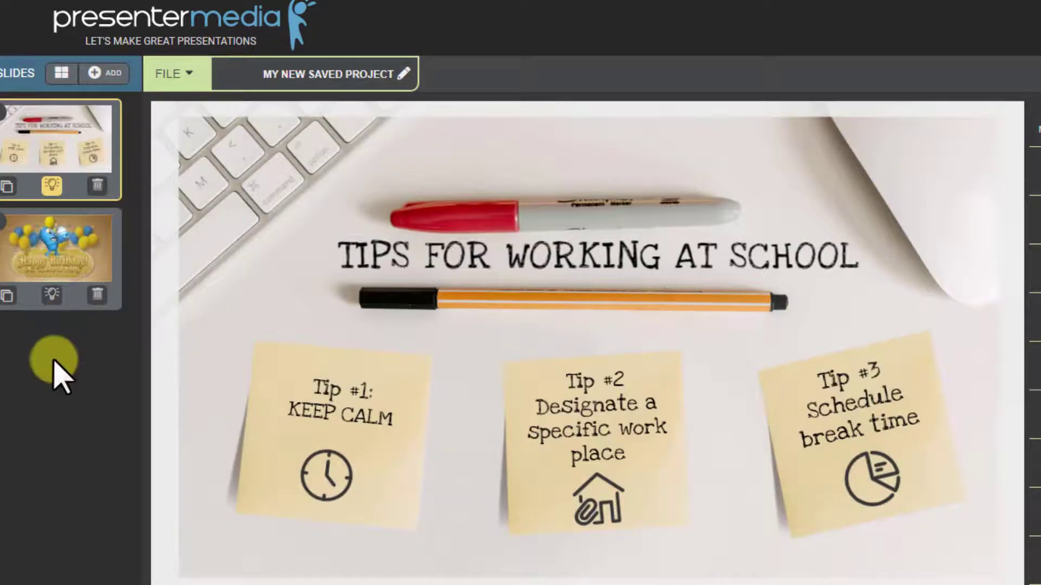
# Send the project to be rendered as a downloadable video and dismiss the render queue notice.
pyautogui.click(188, 76)
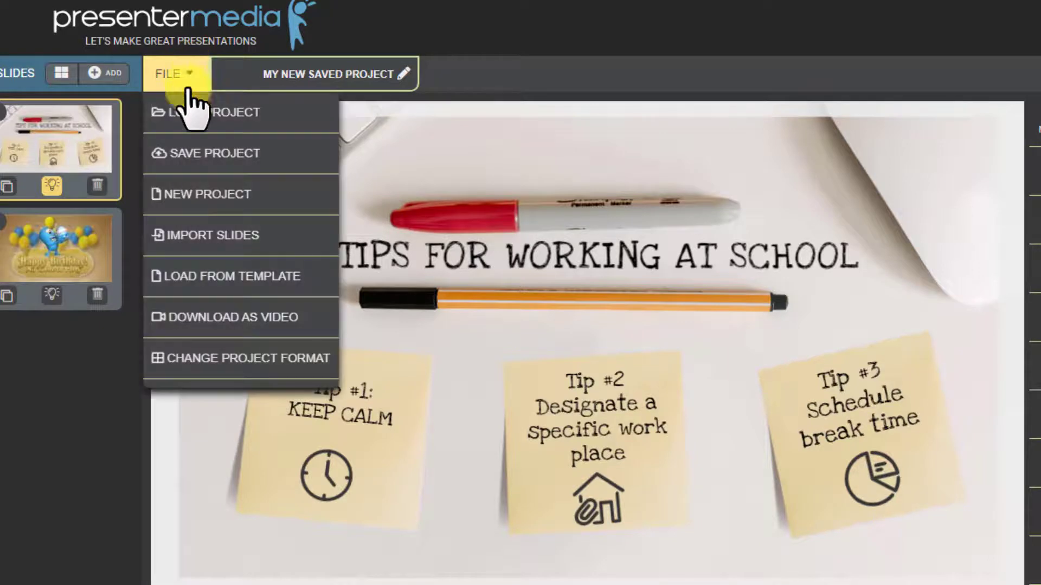
pyautogui.click(174, 324)
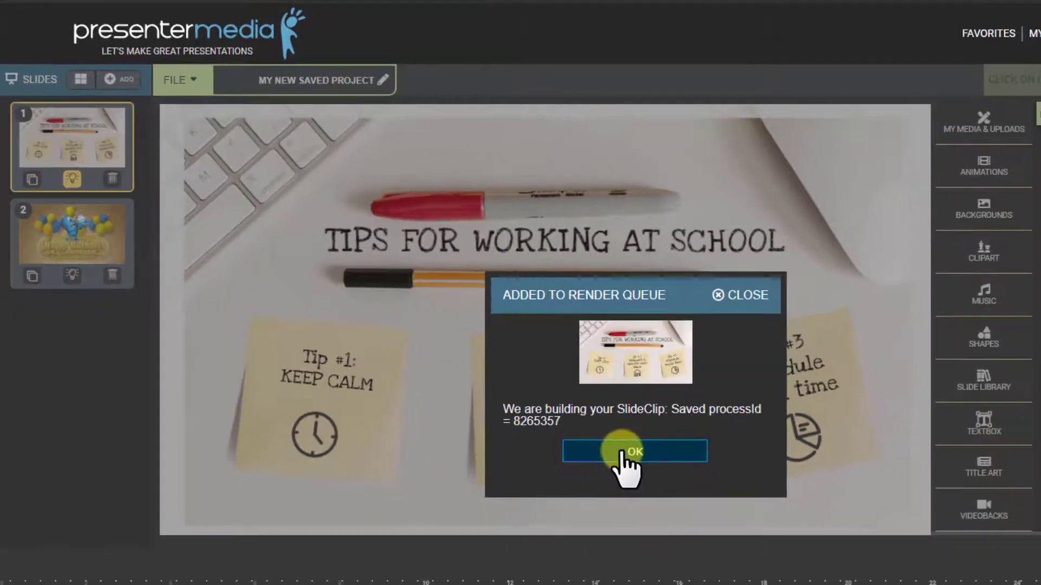
pyautogui.click(677, 496)
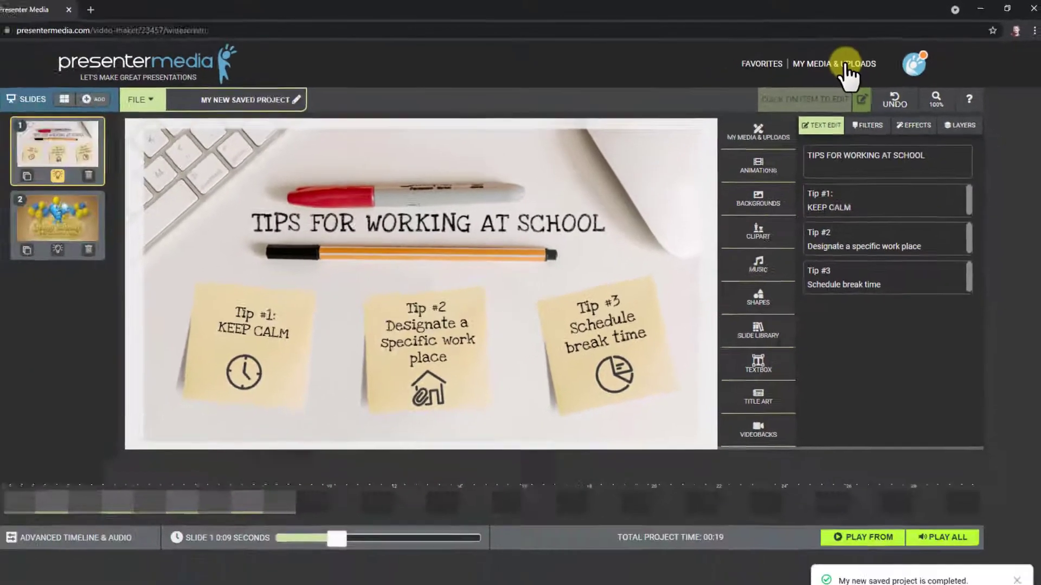
# View the rendered "My new saved project" video in My Media & Uploads and close its preview.
pyautogui.click(816, 85)
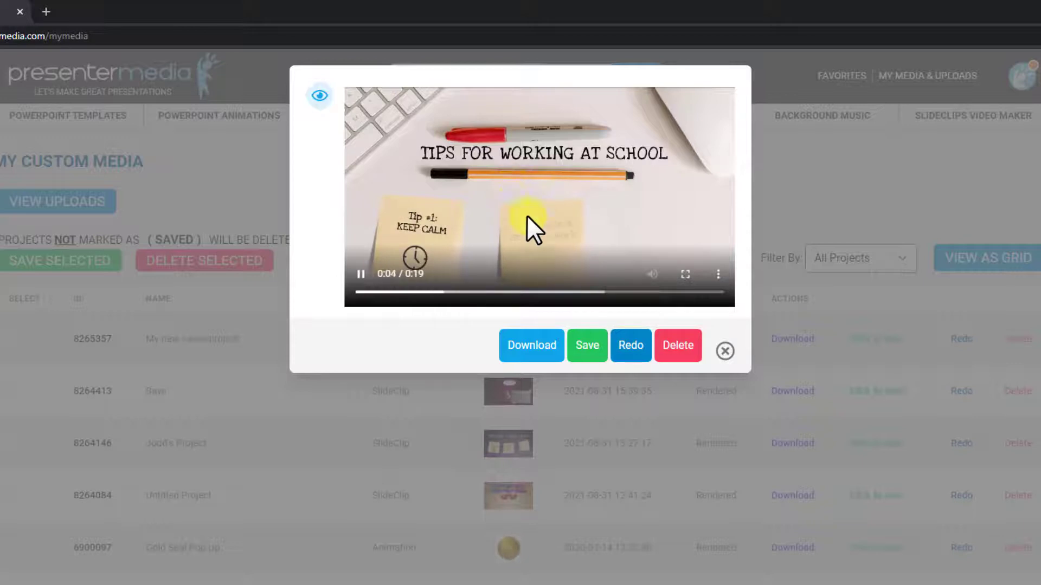
pyautogui.click(725, 352)
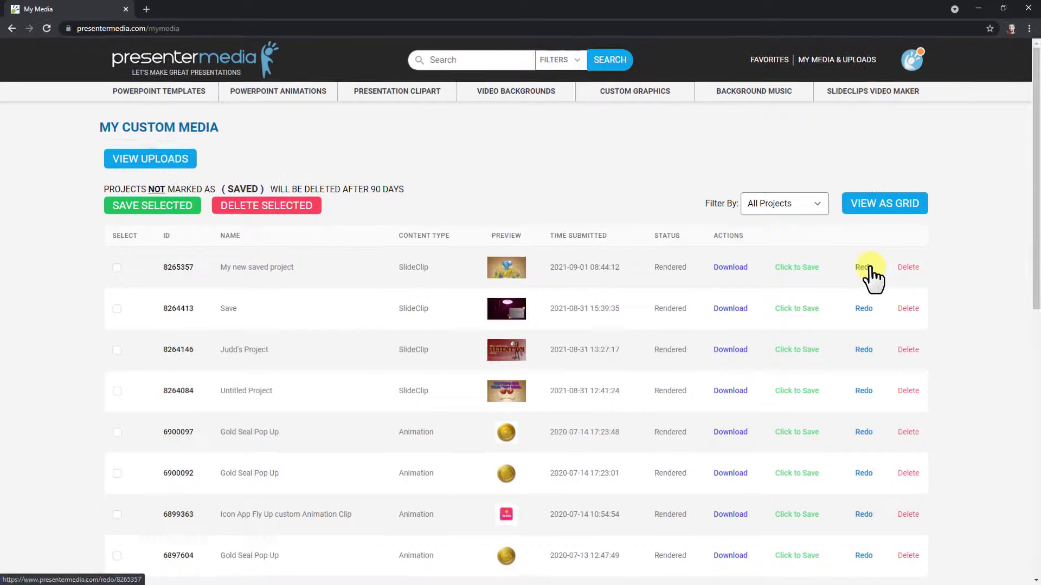
# Redo the rendered "My new saved project" video and add the Island Sunrise Loop music to play on slide 1 only.
pyautogui.click(867, 268)
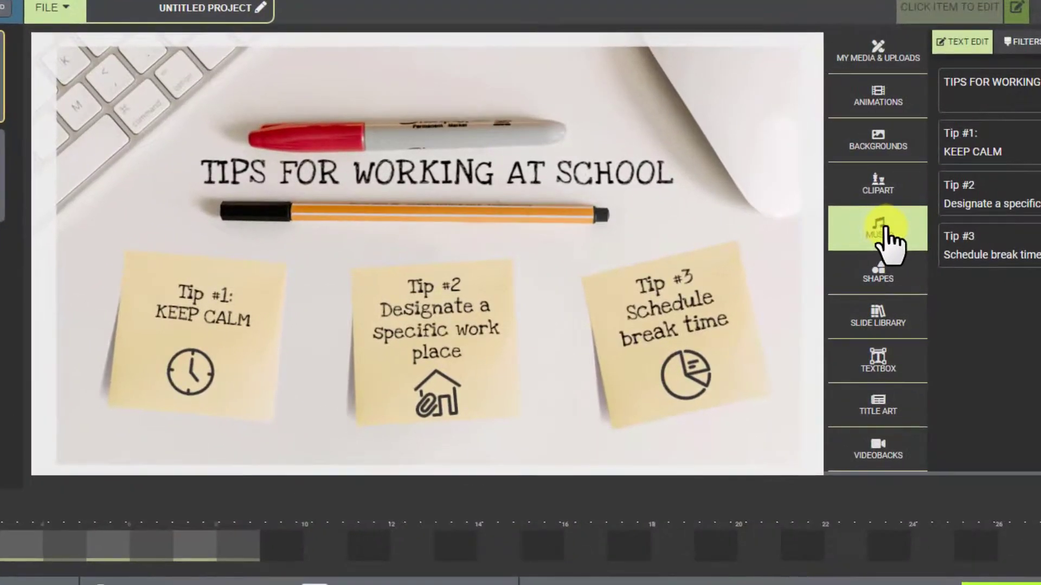
pyautogui.click(885, 231)
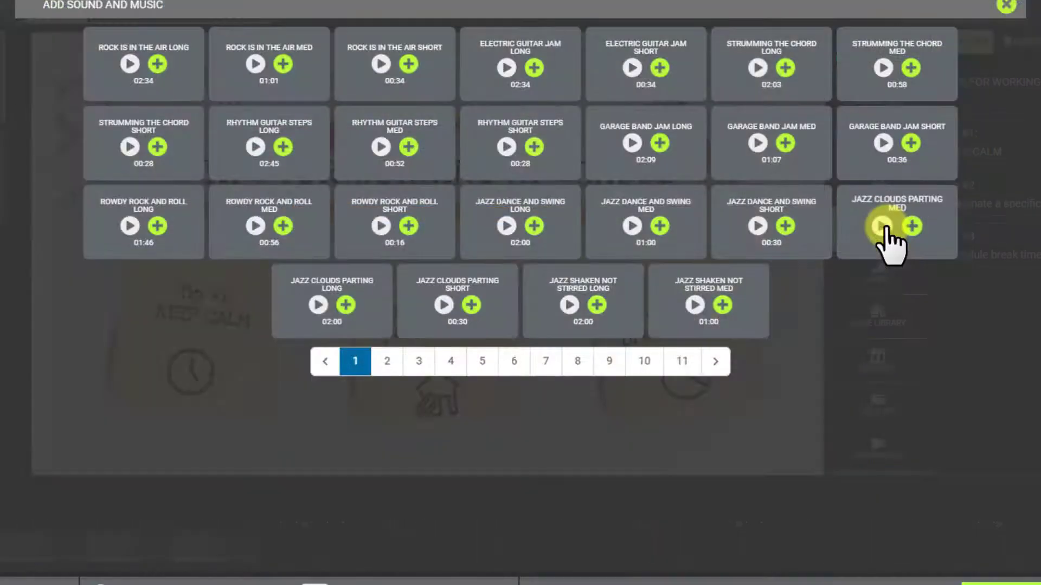
pyautogui.click(387, 361)
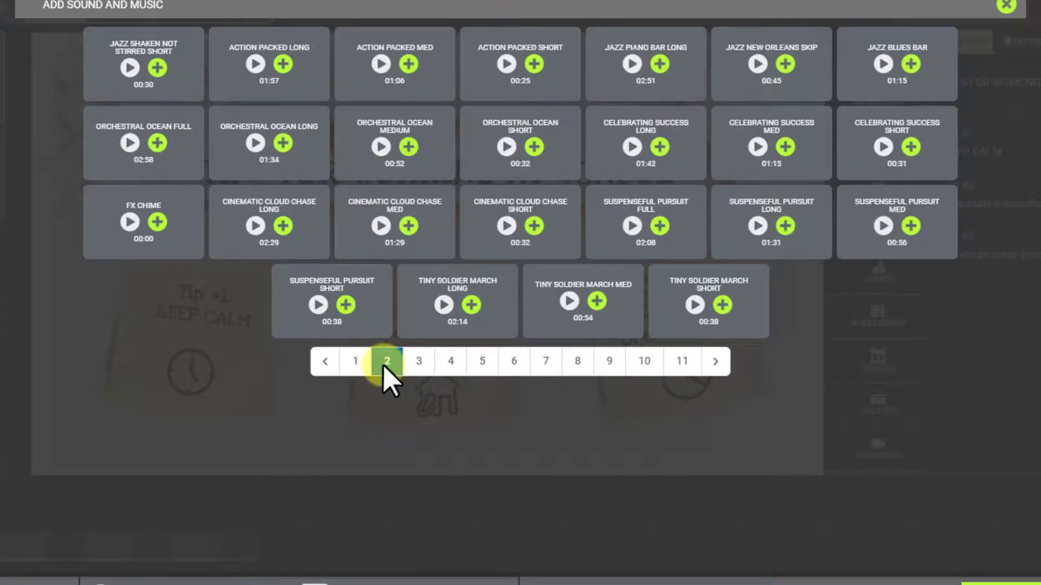
pyautogui.click(419, 361)
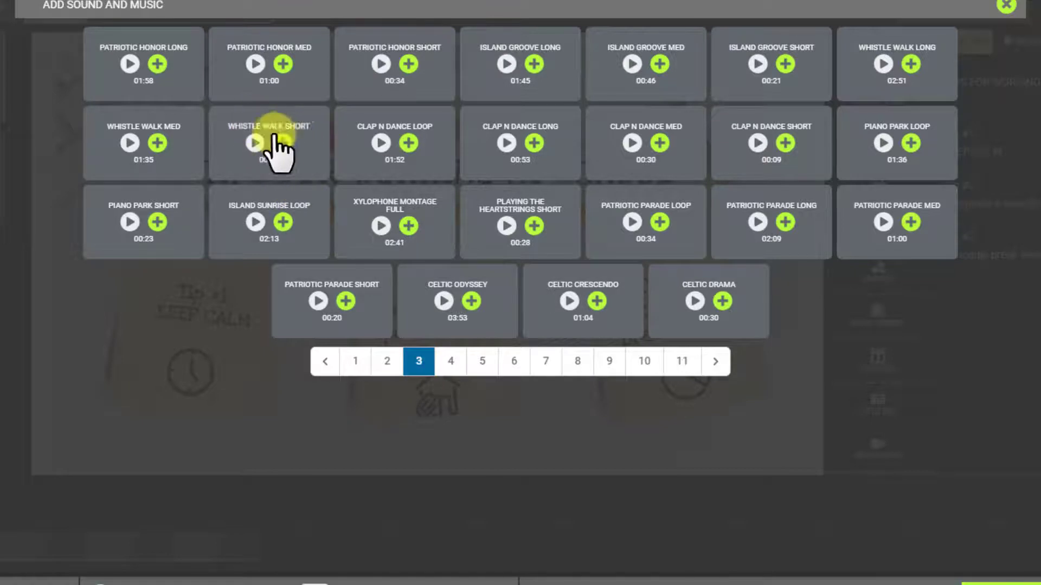
pyautogui.click(284, 224)
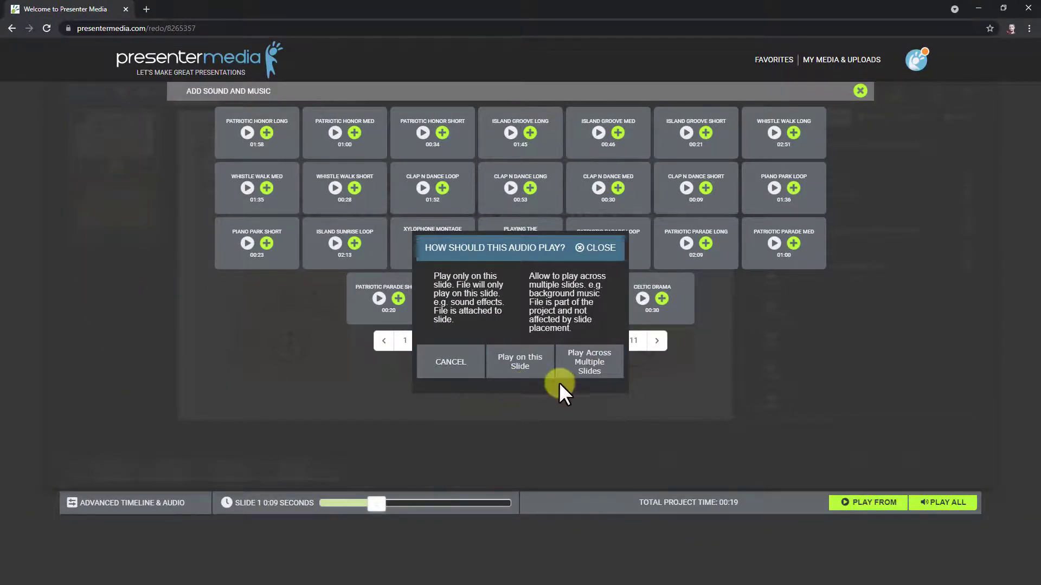
pyautogui.click(522, 369)
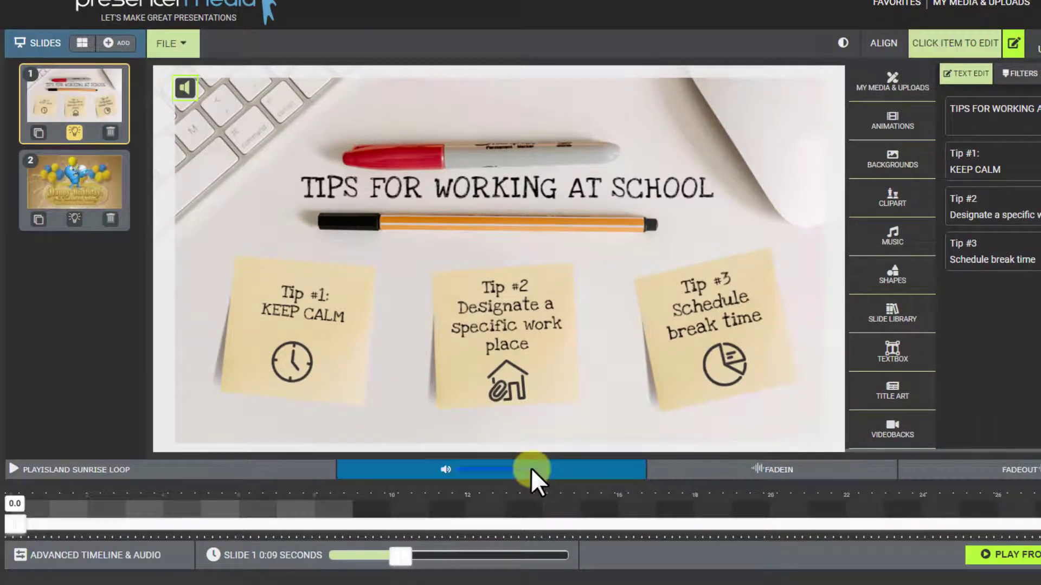
# Lower the Island Sunrise Loop volume to near minimum and turn on its fade-in.
pyautogui.moveTo(536, 468); pyautogui.dragTo(458, 481)
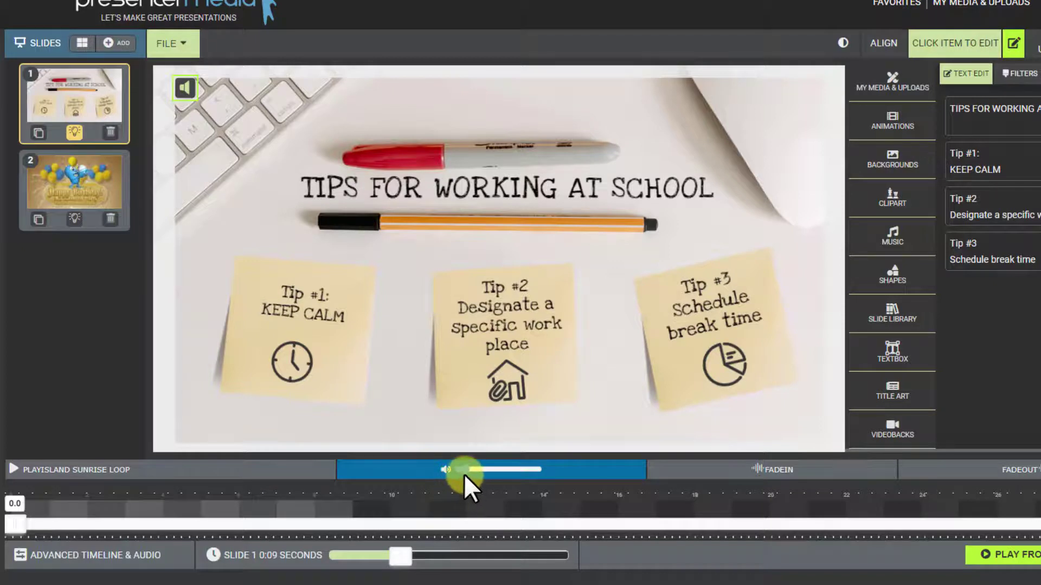
pyautogui.click(816, 477)
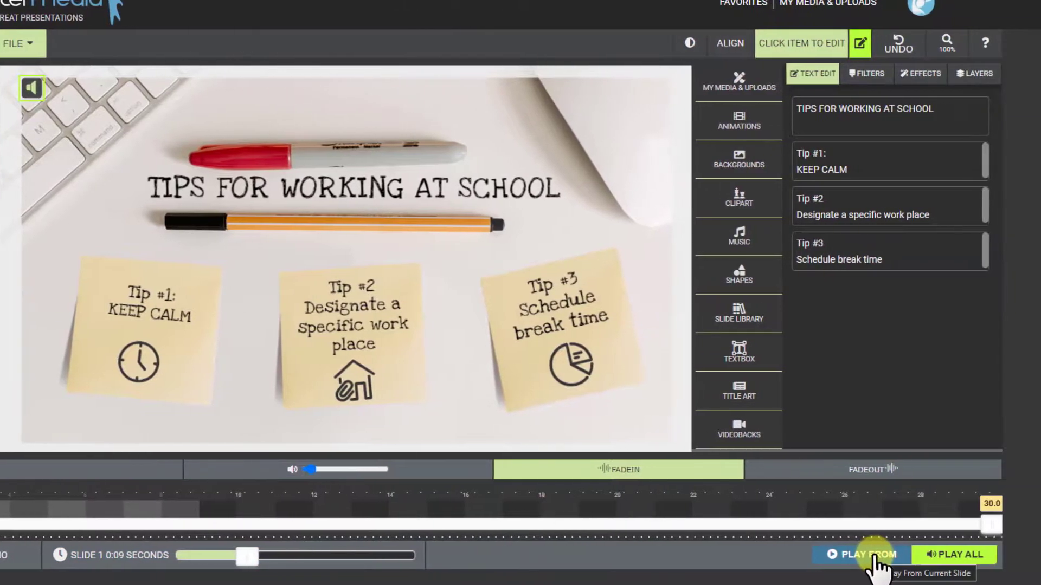
# Preview the project with its music from slide 1 and stop the playback.
pyautogui.click(1029, 556)
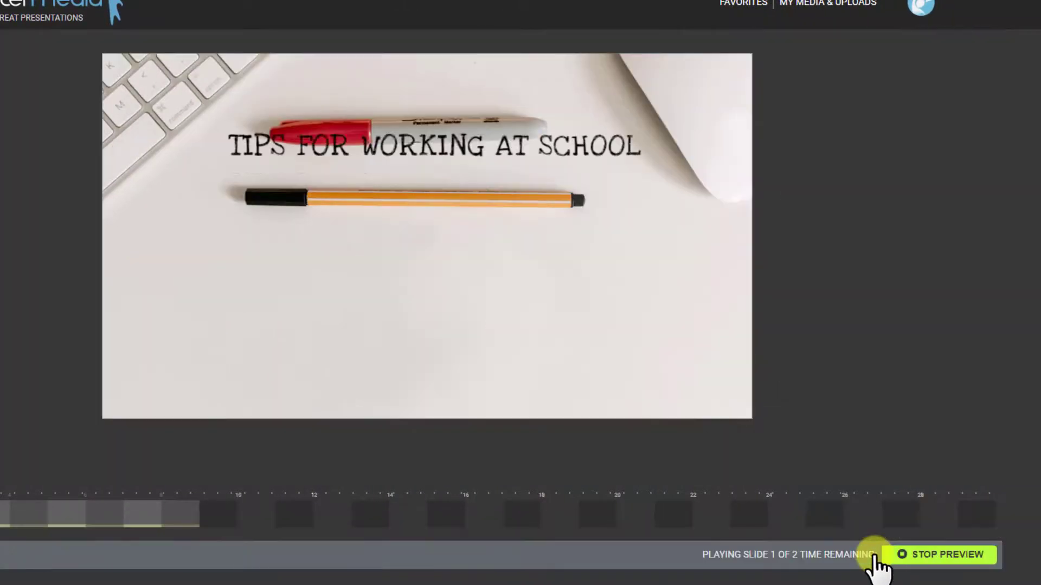
pyautogui.click(928, 556)
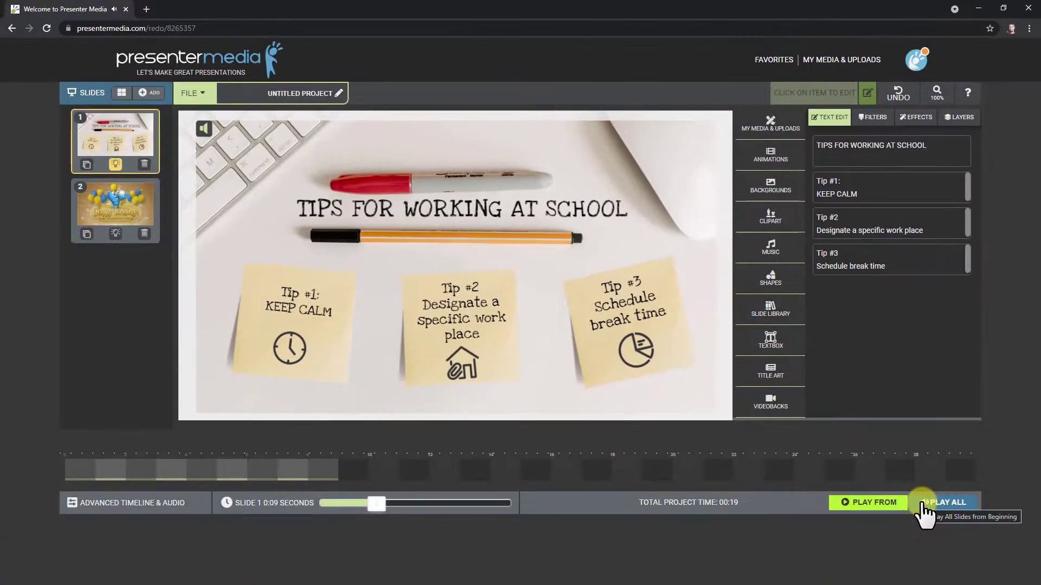